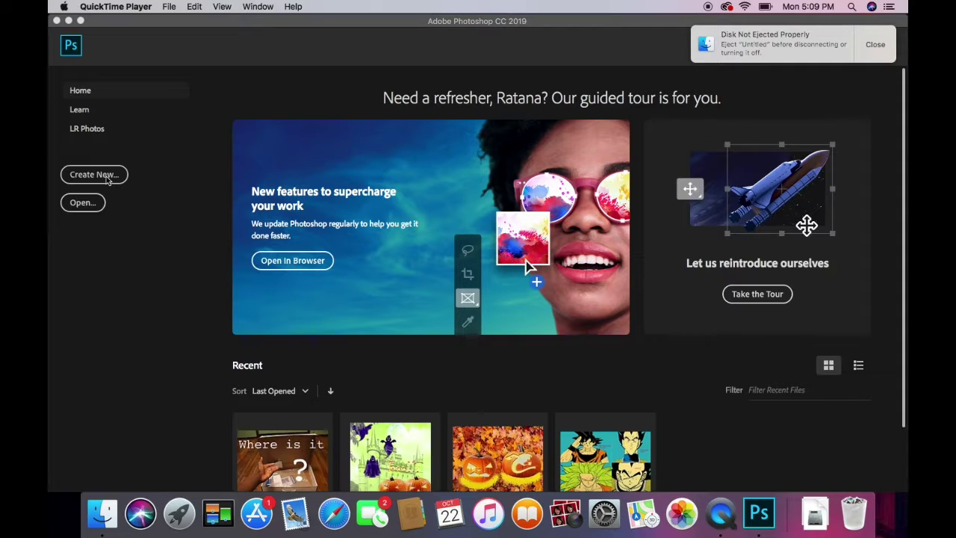
- Start a new document and set its size to 16 by 16 pixels
{"action": "left_click", "coordinate": [107, 181]}
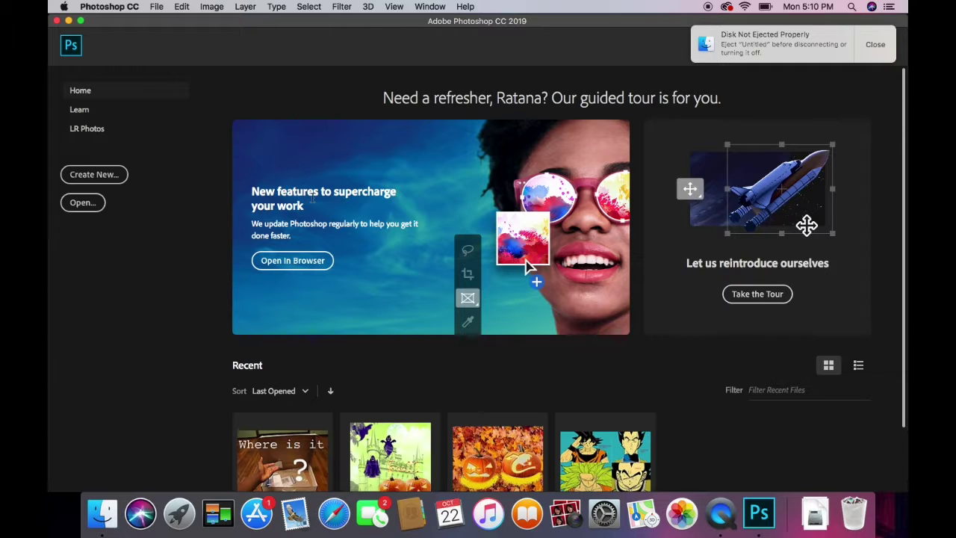
{"action": "left_click", "coordinate": [108, 176]}
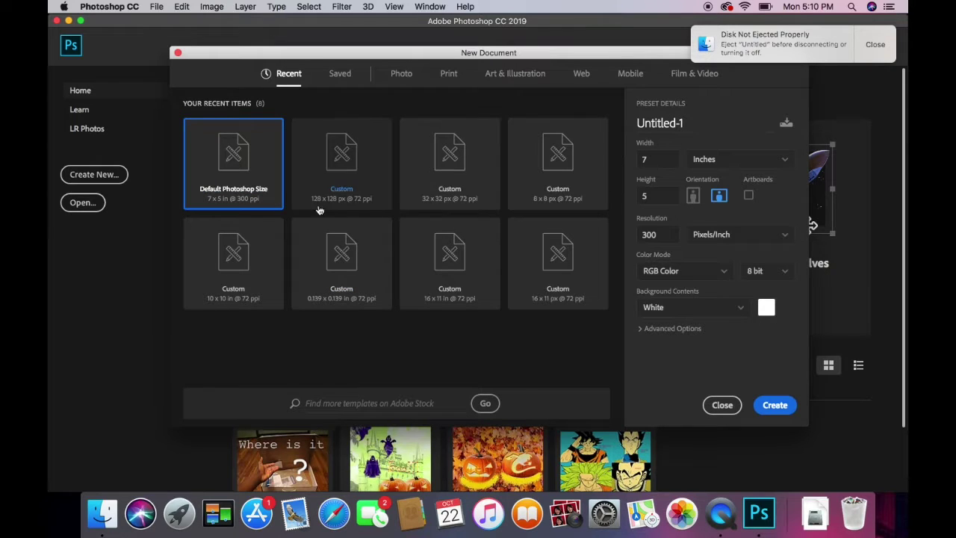
{"action": "left_click", "coordinate": [740, 163]}
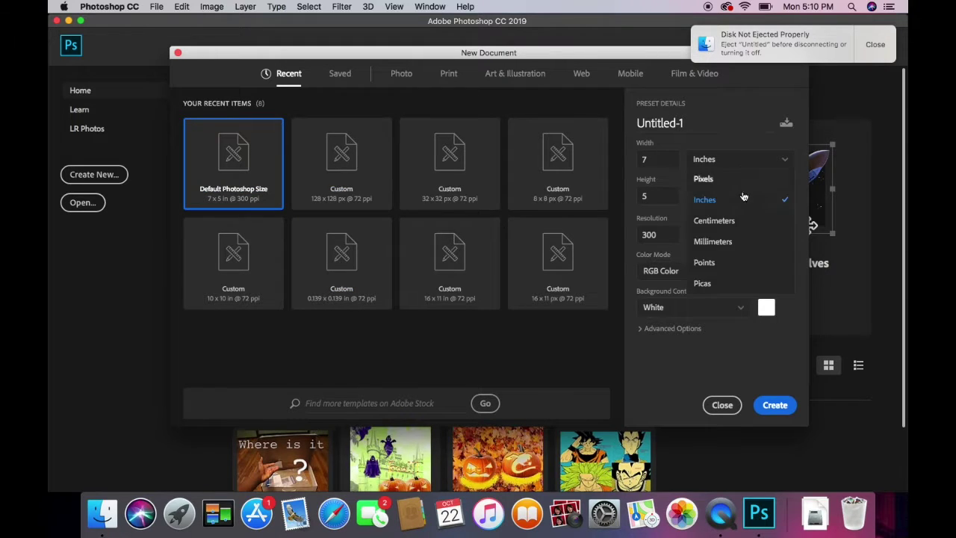
{"action": "left_click", "coordinate": [728, 179]}
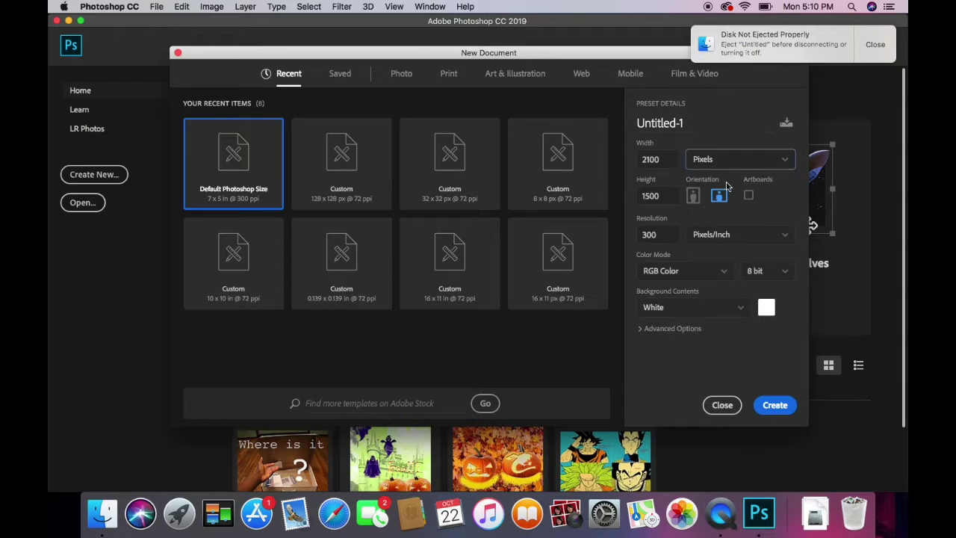
{"action": "double_click", "coordinate": [666, 163]}
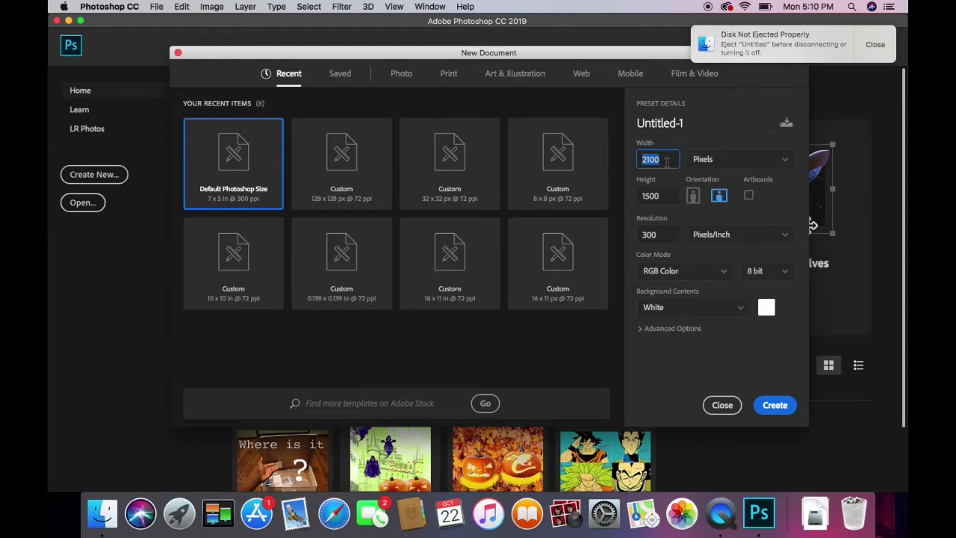
{"action": "key", "text": "BackSpace"}
{"action": "type", "text": "16"}
{"action": "key", "text": "Tab"}
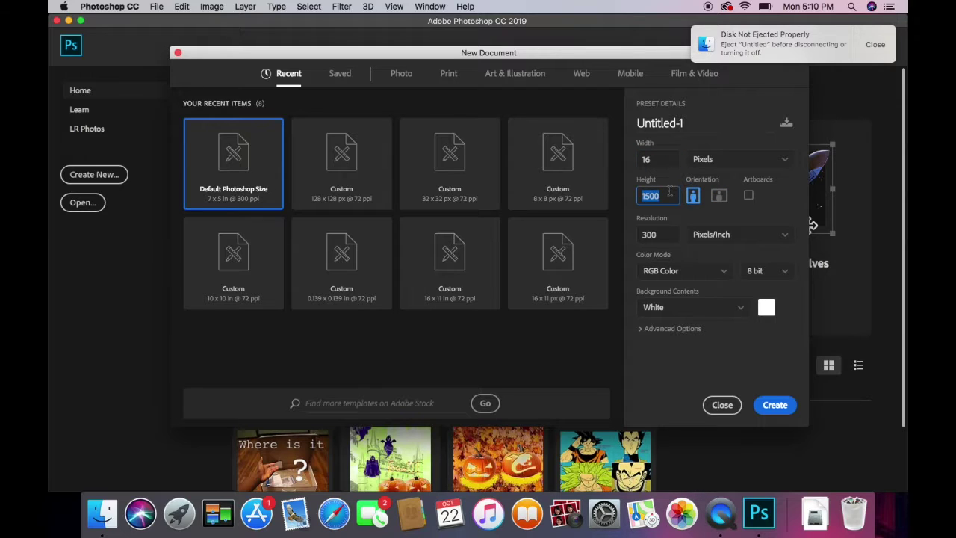
{"action": "type", "text": "16"}
- Set the resolution to 72 pixels/inch and create the document
{"action": "left_click", "coordinate": [665, 234]}
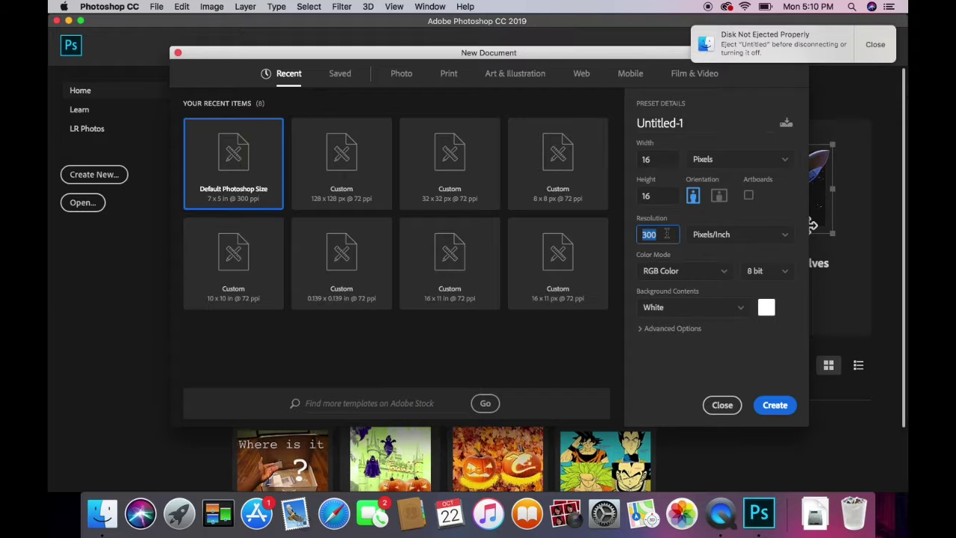
{"action": "type", "text": "72"}
{"action": "left_click", "coordinate": [777, 408]}
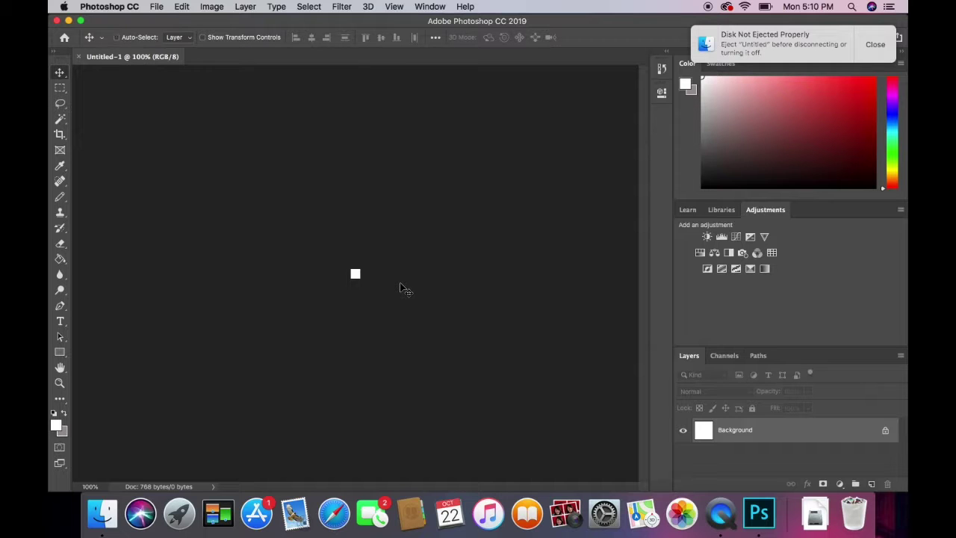
- Enlarge the tiny canvas to 3200% and select the Pencil tool
{"action": "key", "text": "super+equal"}
{"action": "key", "text": "super+equal"}
{"action": "key", "text": "super+equal"}
{"action": "key", "text": "super+equal"}
{"action": "key", "text": "super+equal"}
{"action": "key", "text": "super+equal"}
{"action": "key", "text": "super+equal"}
{"action": "key", "text": "super+equal"}
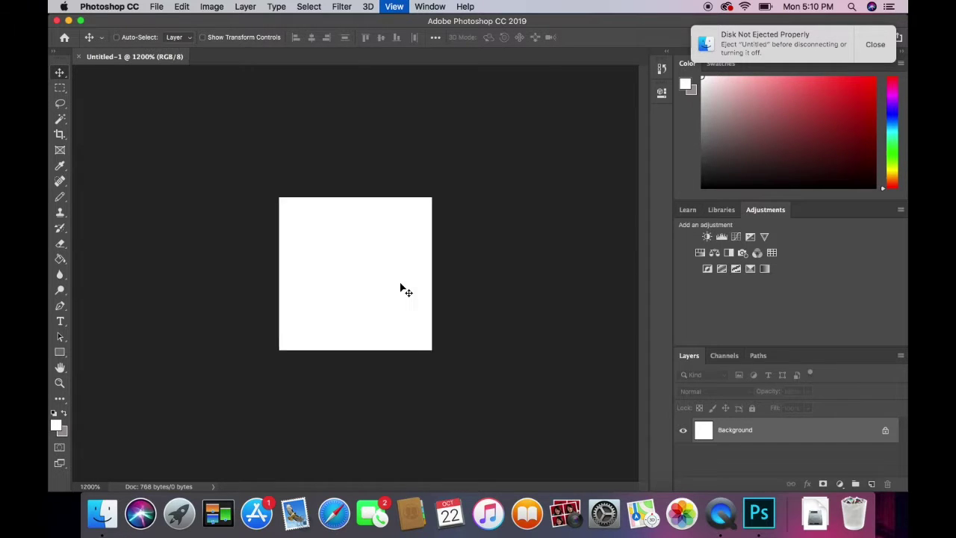
{"action": "key", "text": "super+equal"}
{"action": "key", "text": "super+equal"}
{"action": "key", "text": "super+equal"}
{"action": "key", "text": "super+equal"}
{"action": "key", "text": "super+minus"}
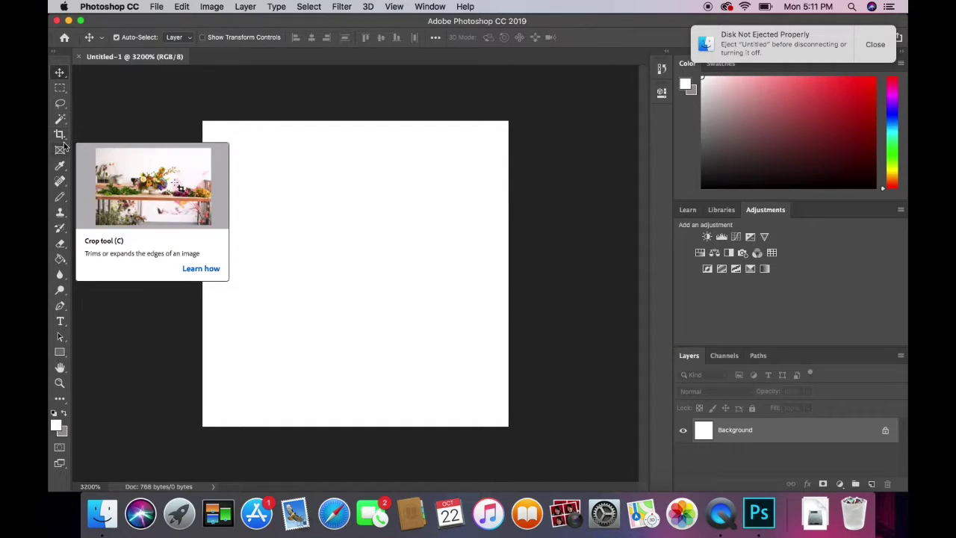
{"action": "left_click", "coordinate": [64, 197]}
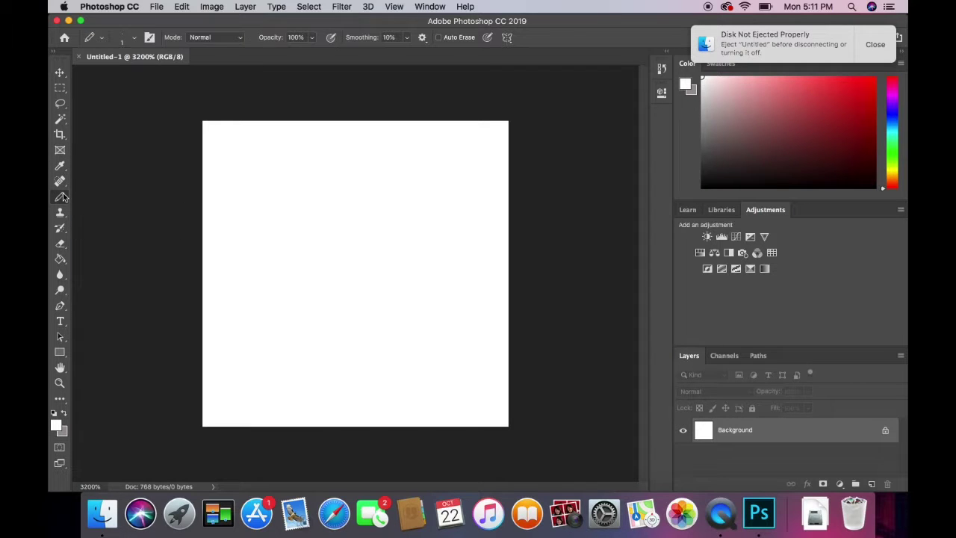
- Try painting on the canvas with the size 30 Brush and return to the Pencil tool
{"action": "right_click", "coordinate": [63, 197]}
{"action": "left_click", "coordinate": [85, 196]}
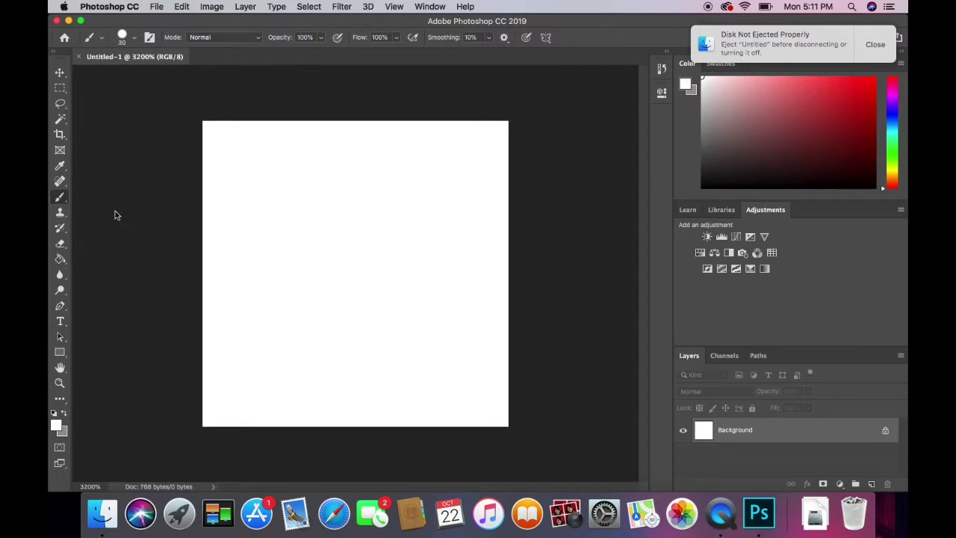
{"action": "left_click", "coordinate": [361, 254]}
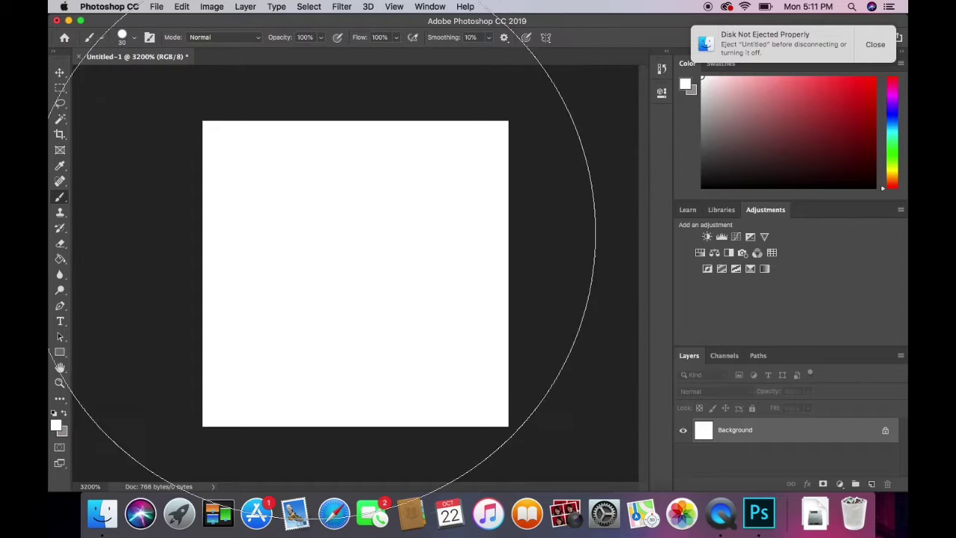
{"action": "right_click", "coordinate": [55, 200]}
{"action": "left_click", "coordinate": [84, 207]}
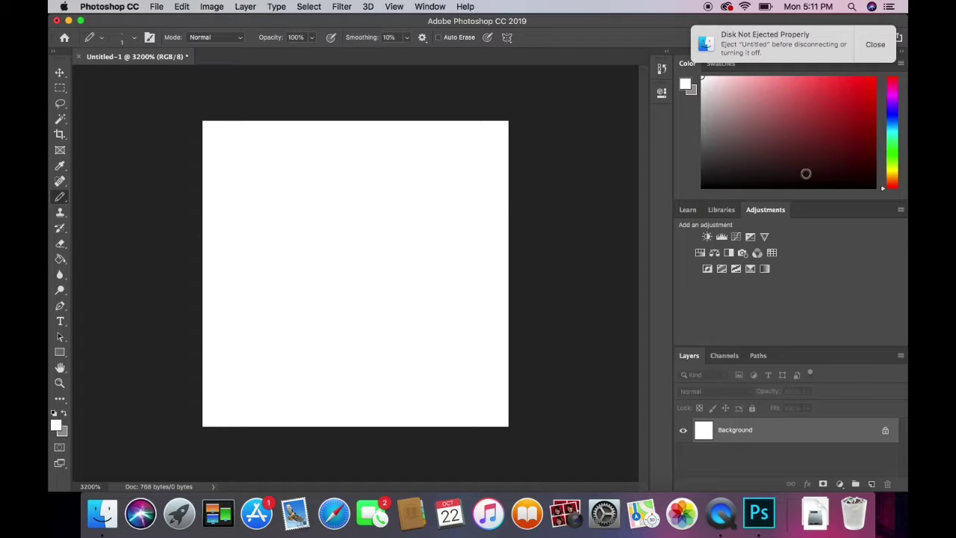
- Set the foreground color to black
{"action": "left_click_drag", "start_coordinate": [805, 173], "coordinate": [702, 187]}
- Try the Pencil by placing single black pixels scattered across the upper and middle canvas
{"action": "left_click", "coordinate": [307, 264]}
{"action": "left_click", "coordinate": [364, 302]}
{"action": "left_click", "coordinate": [460, 188]}
{"action": "left_click", "coordinate": [269, 206]}
{"action": "left_click", "coordinate": [269, 245]}
{"action": "left_click", "coordinate": [326, 187]}
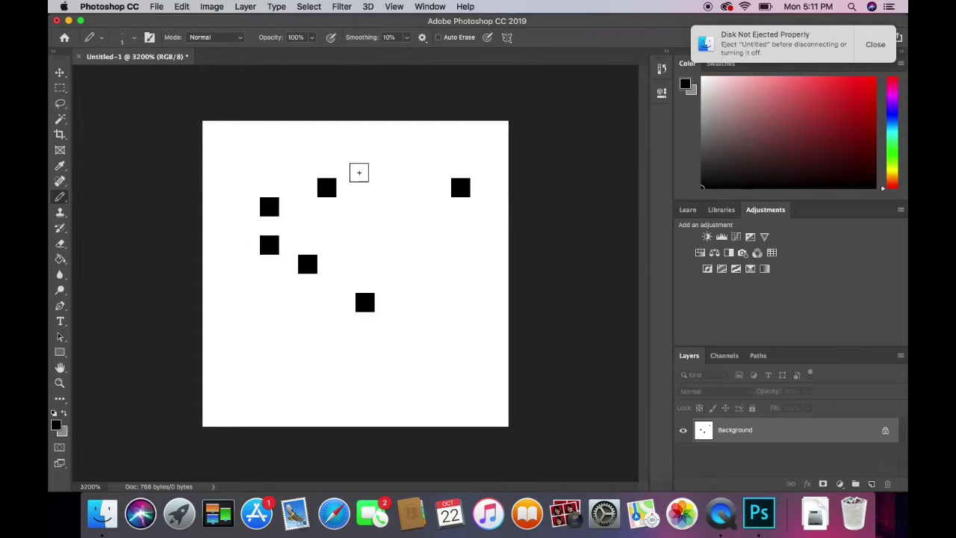
{"action": "left_click_drag", "start_coordinate": [346, 149], "coordinate": [364, 167]}
{"action": "left_click", "coordinate": [384, 245]}
{"action": "left_click", "coordinate": [422, 283]}
{"action": "left_click", "coordinate": [269, 302]}
{"action": "left_click", "coordinate": [403, 206]}
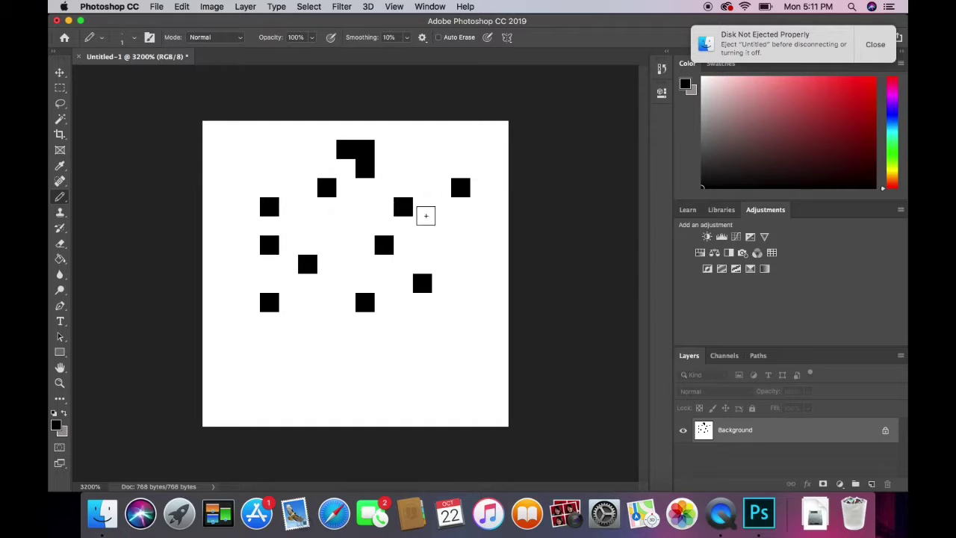
{"action": "left_click", "coordinate": [441, 245]}
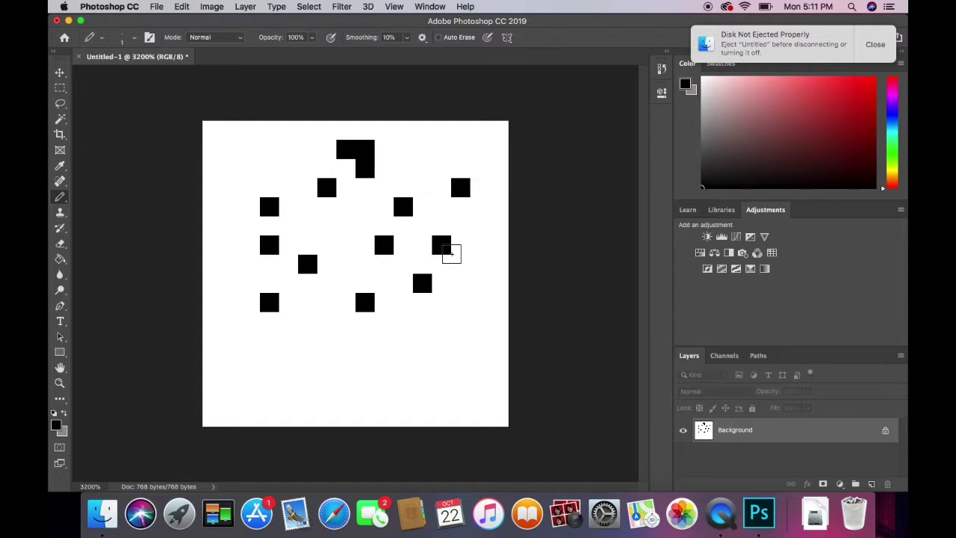
- Undo all the scattered black test pixels
{"action": "key", "text": "super+z"}
{"action": "key", "text": "super+z"}
{"action": "key", "text": "super+z"}
{"action": "key", "text": "super+z"}
{"action": "key", "text": "super+z"}
{"action": "key", "text": "super+z"}
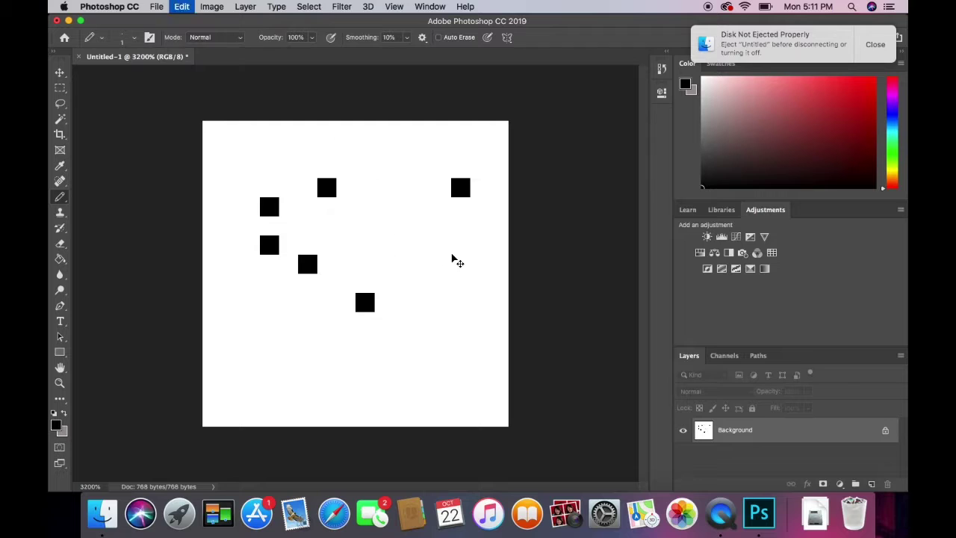
{"action": "key", "text": "super+z"}
{"action": "key", "text": "super+z"}
{"action": "key", "text": "super+z"}
{"action": "key", "text": "super+z"}
{"action": "key", "text": "super+z"}
{"action": "key", "text": "super+z"}
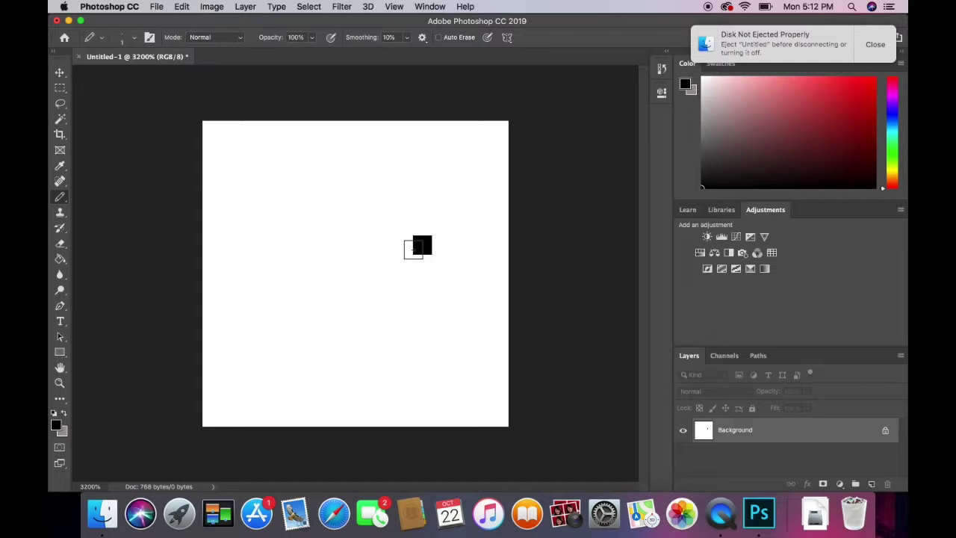
- Try a few single black pixels on the canvas and undo each of them
{"action": "key", "text": "super+z"}
{"action": "left_click", "coordinate": [426, 241]}
{"action": "key", "text": "super+z"}
{"action": "left_click", "coordinate": [289, 340]}
{"action": "key", "text": "super+z"}
- Draw an 11-pixel horizontal black line in the lower canvas and add two pixels stepping diagonally up and outward at each end
{"action": "mouse_move", "coordinate": [407, 345]}
{"action": "left_mouse_down"}
{"action": "mouse_move", "coordinate": [260, 340]}
{"action": "mouse_move", "coordinate": [442, 341]}
{"action": "left_mouse_up"}
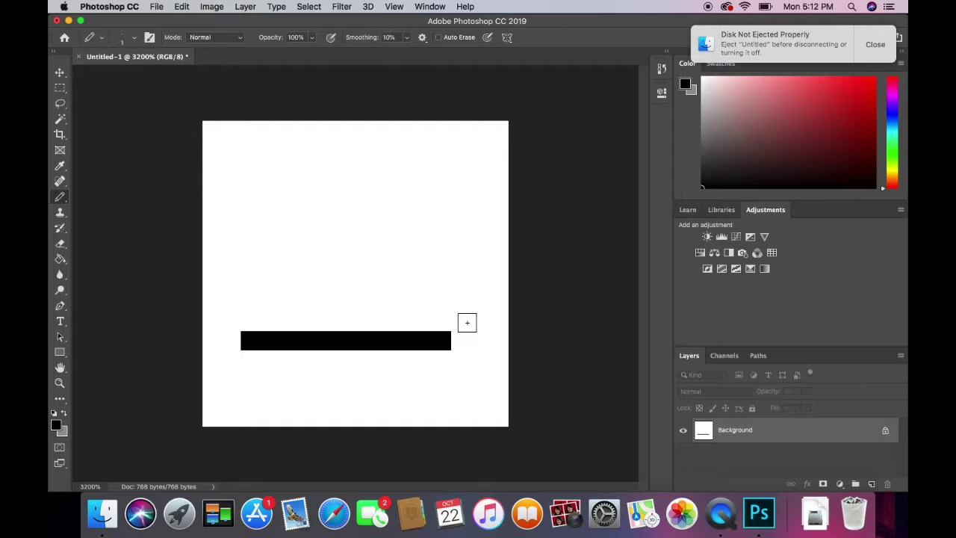
{"action": "left_click", "coordinate": [461, 322]}
{"action": "left_click", "coordinate": [231, 321]}
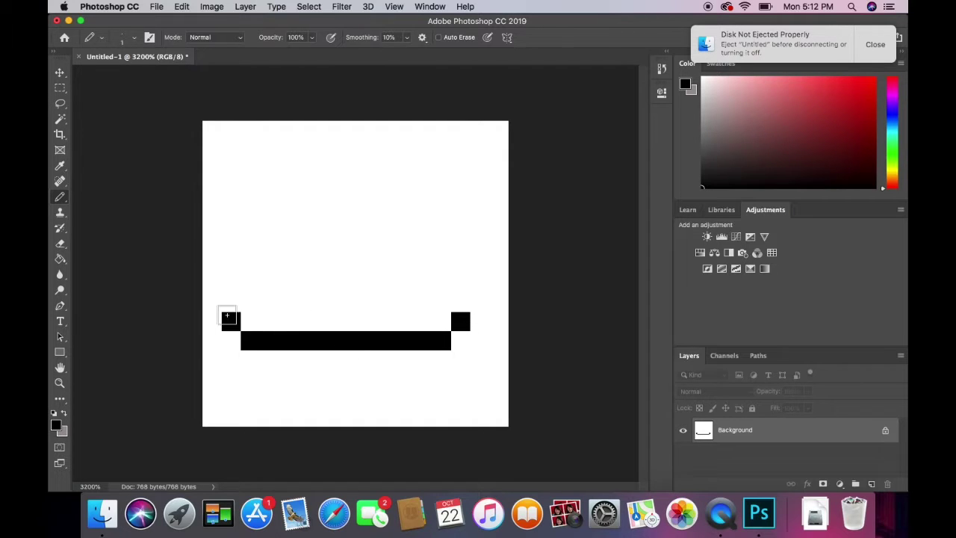
{"action": "left_click", "coordinate": [212, 302]}
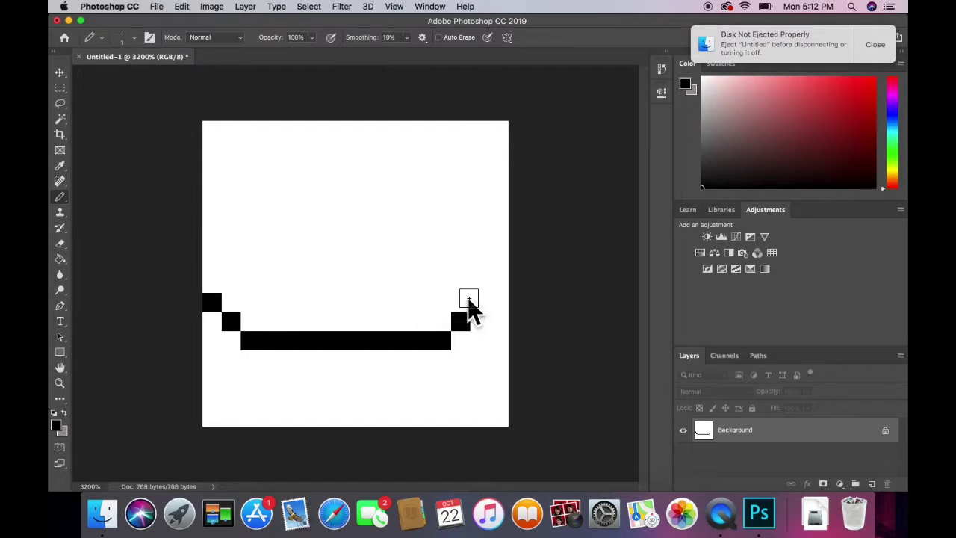
{"action": "left_click", "coordinate": [480, 303]}
- Extend both sides of the outline upward by two pixels to form vertical edges three pixels tall
{"action": "left_click", "coordinate": [481, 283]}
{"action": "left_click", "coordinate": [481, 268]}
{"action": "left_click", "coordinate": [212, 284]}
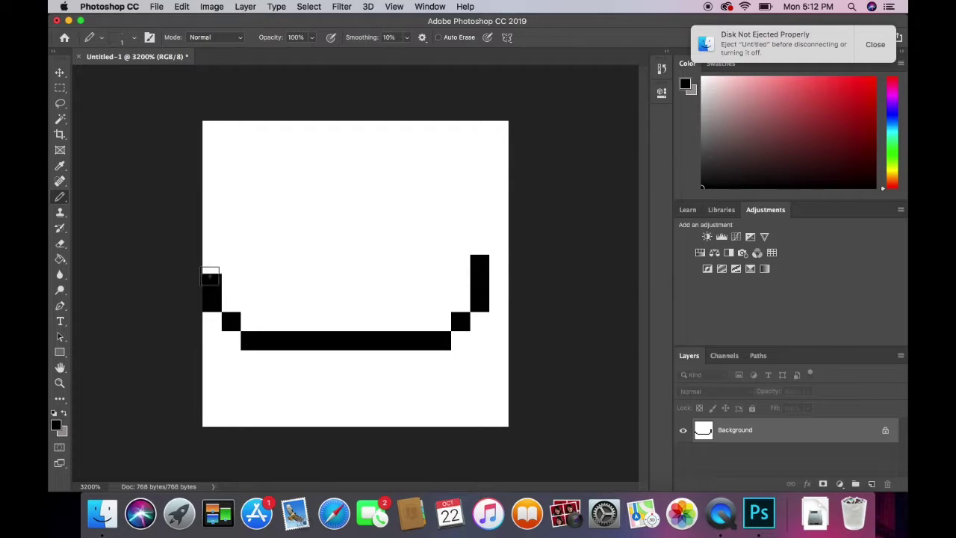
{"action": "left_click", "coordinate": [215, 264]}
- Add three black pixels stepping diagonally up and inward from each vertical side of the outline
{"action": "left_click", "coordinate": [233, 246]}
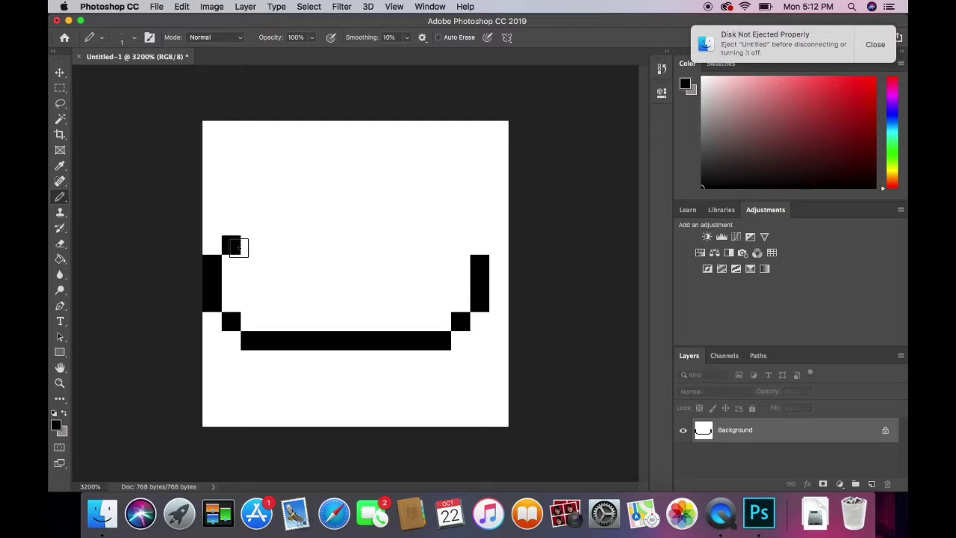
{"action": "left_click", "coordinate": [250, 226]}
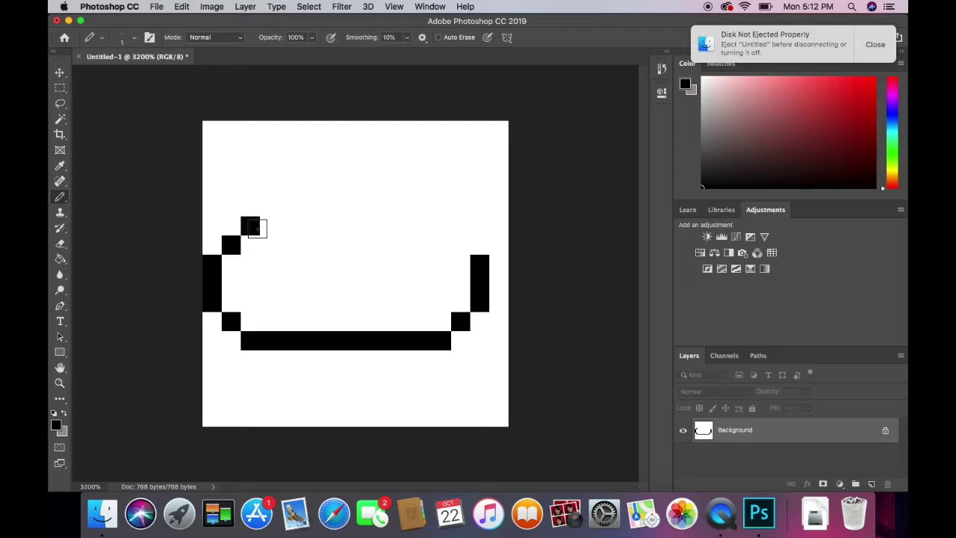
{"action": "left_click", "coordinate": [457, 243]}
{"action": "left_click", "coordinate": [441, 225]}
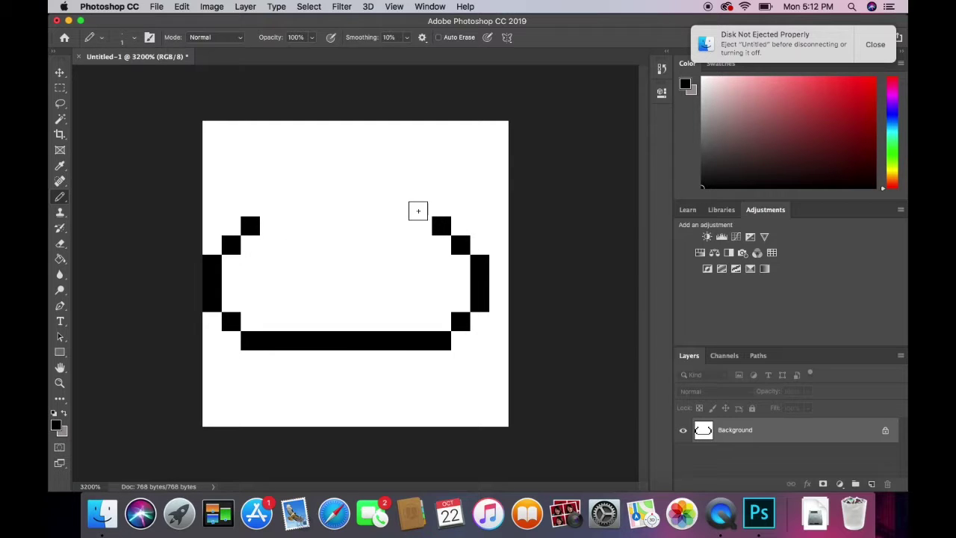
{"action": "left_click", "coordinate": [422, 207]}
{"action": "left_click", "coordinate": [271, 207]}
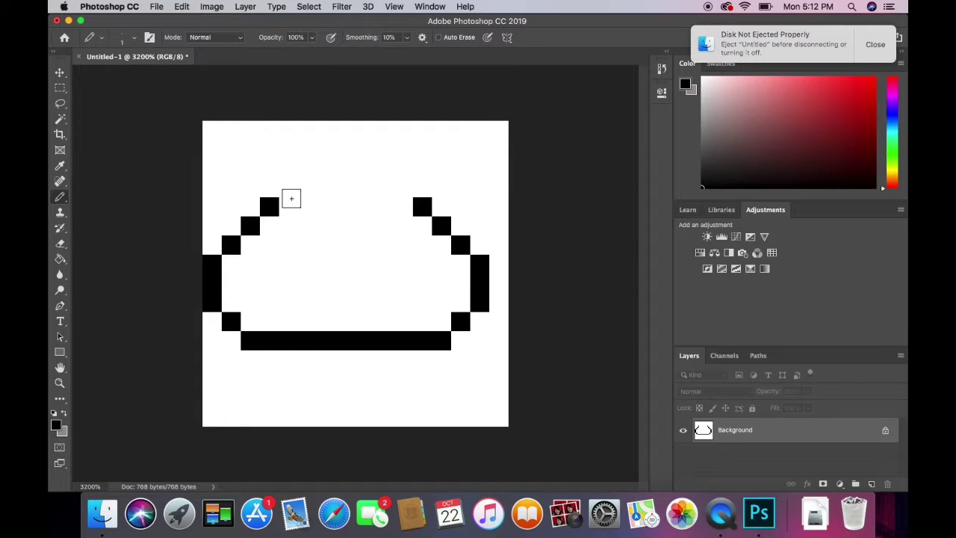
- Try extending both diagonals one pixel higher, undo that, and close the outline with a straight horizontal upper edge
{"action": "left_click", "coordinate": [294, 193]}
{"action": "left_click", "coordinate": [405, 186]}
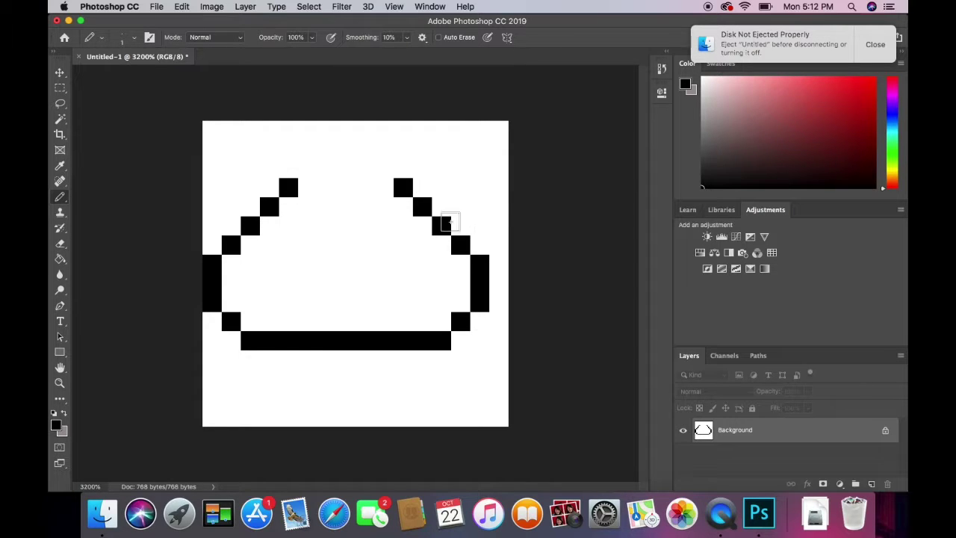
{"action": "key", "text": "super+z"}
{"action": "key", "text": "super+z"}
{"action": "left_click_drag", "start_coordinate": [298, 202], "coordinate": [398, 204]}
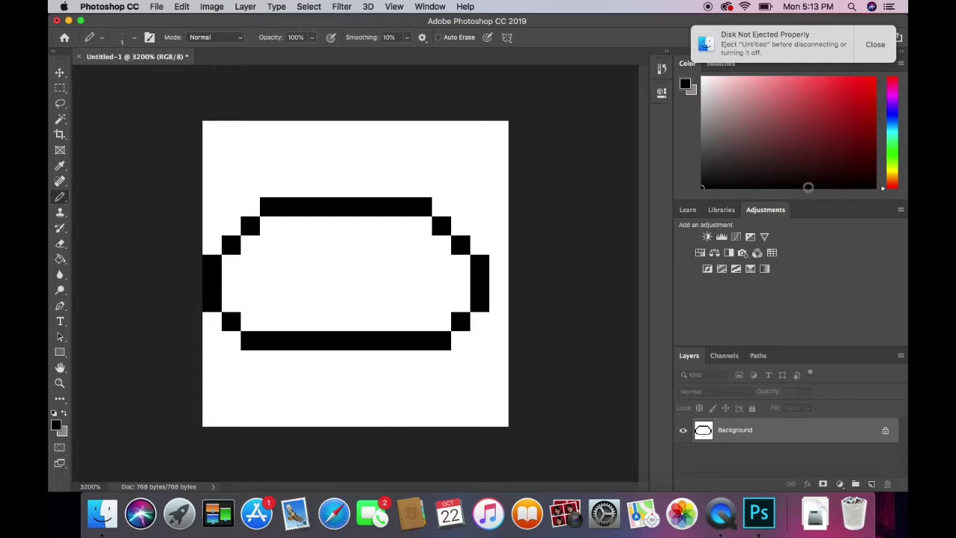
- Undo the entire black outline until the canvas is blank again
{"action": "key", "text": "super+alt+z"}
{"action": "key", "text": "super+alt+z"}
{"action": "key", "text": "super+alt+z"}
{"action": "key", "text": "super+alt+z"}
{"action": "key", "text": "super+alt+z"}
{"action": "key", "text": "super+alt+z"}
{"action": "key", "text": "super+alt+z"}
{"action": "key", "text": "super+alt+z"}
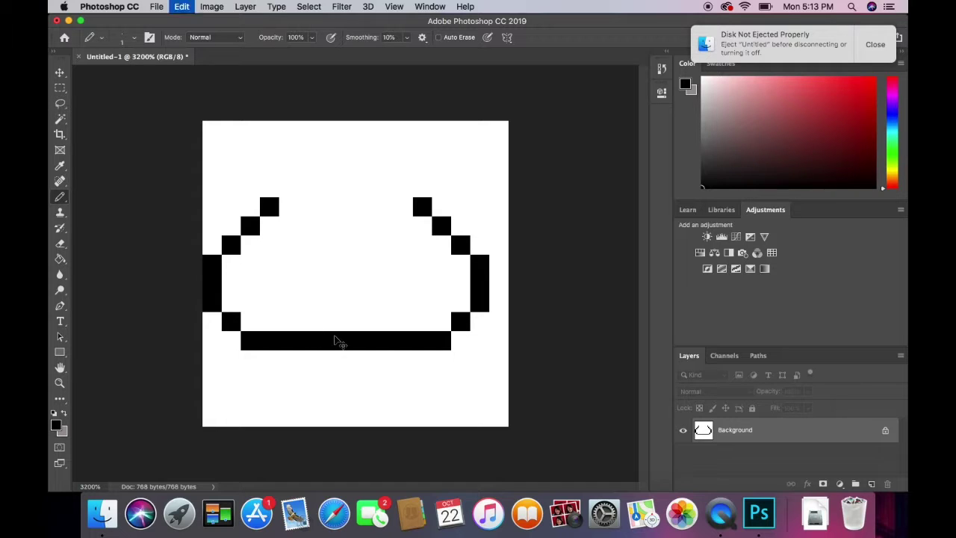
{"action": "key", "text": "z"}
{"action": "key", "text": "super+alt+z"}
{"action": "key", "text": "super+alt+z"}
{"action": "key", "text": "super+alt+z"}
{"action": "key", "text": "super+alt+z"}
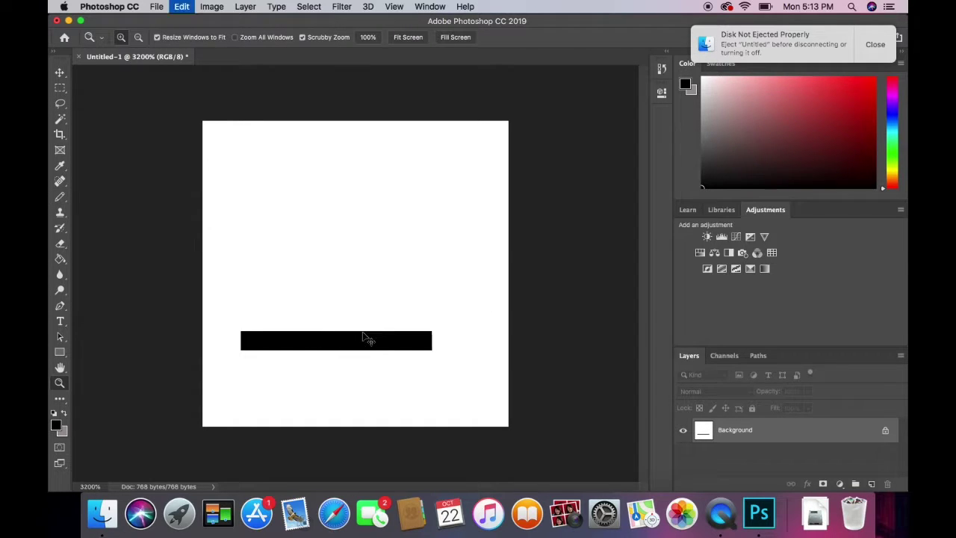
{"action": "key", "text": "super+alt+z"}
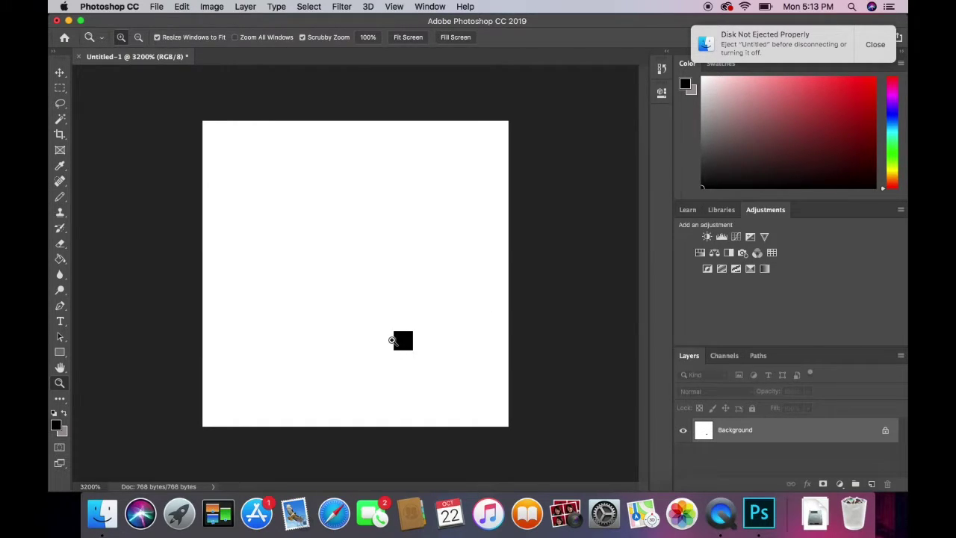
{"action": "key", "text": "super+alt+z"}
- Reselect the Pencil tool and draw an 11-pixel horizontal black line in the lower canvas, starting three pixels in from the left edge
{"action": "left_click", "coordinate": [60, 197]}
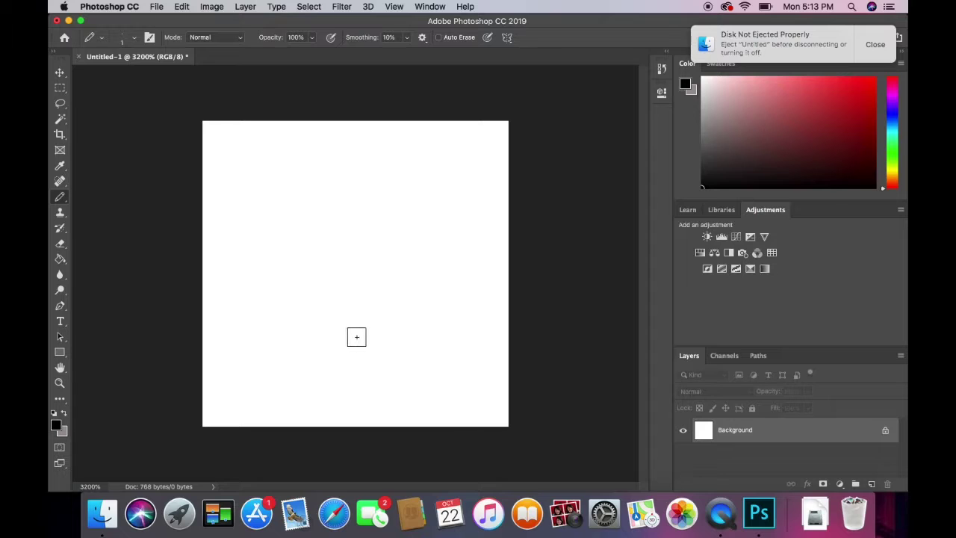
{"action": "mouse_move", "coordinate": [355, 335]}
{"action": "left_mouse_down"}
{"action": "mouse_move", "coordinate": [381, 339]}
{"action": "mouse_move", "coordinate": [287, 339]}
{"action": "mouse_move", "coordinate": [422, 340]}
{"action": "mouse_move", "coordinate": [294, 352]}
{"action": "mouse_move", "coordinate": [272, 337]}
{"action": "left_mouse_up"}
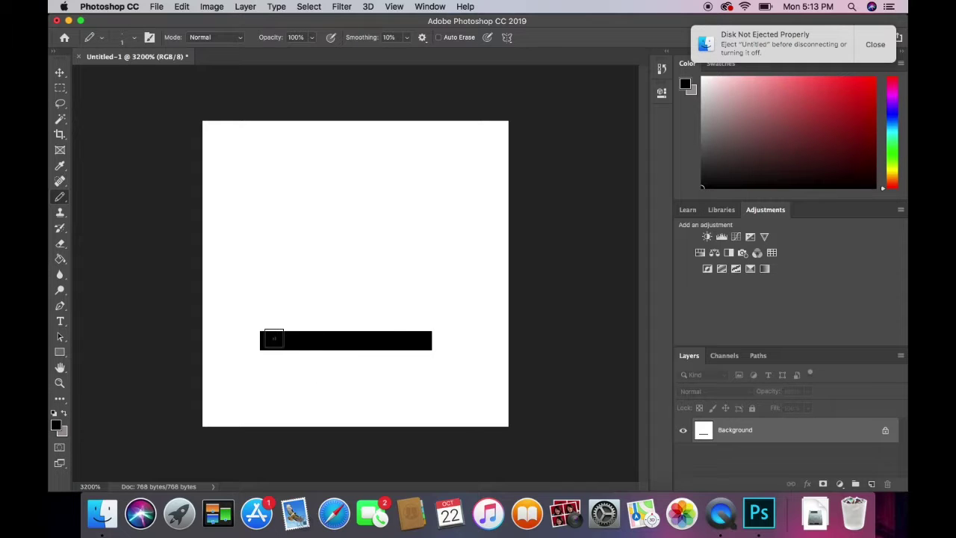
{"action": "left_click", "coordinate": [446, 339]}
{"action": "left_click", "coordinate": [463, 340]}
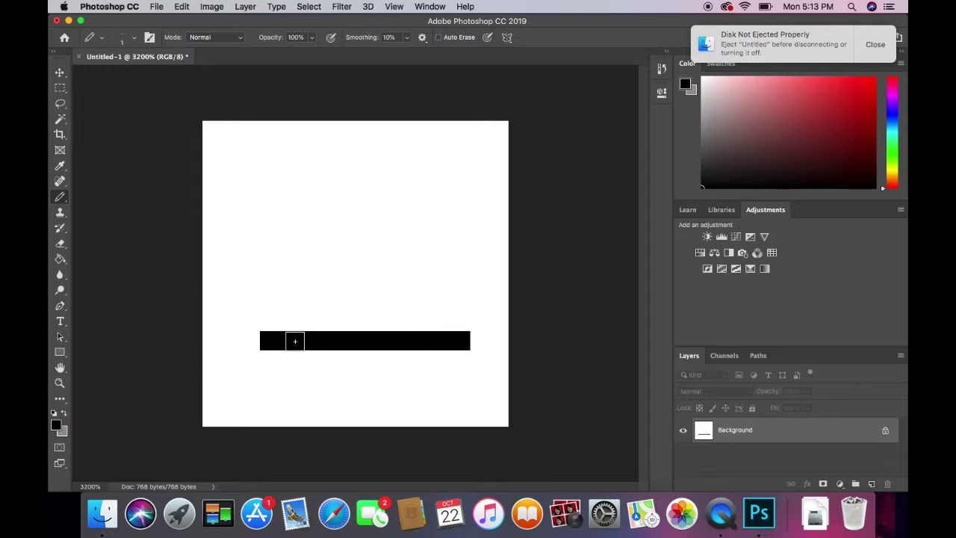
- Extend the black line one pixel to the left, and add two pixels stepping diagonally up and outward from each end to the canvas edges
{"action": "left_click", "coordinate": [254, 339]}
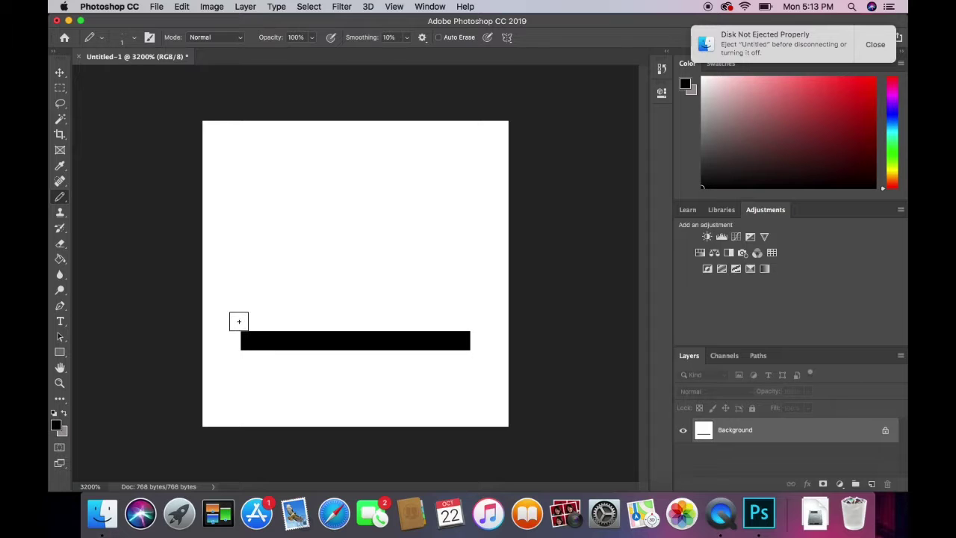
{"action": "left_click", "coordinate": [231, 320]}
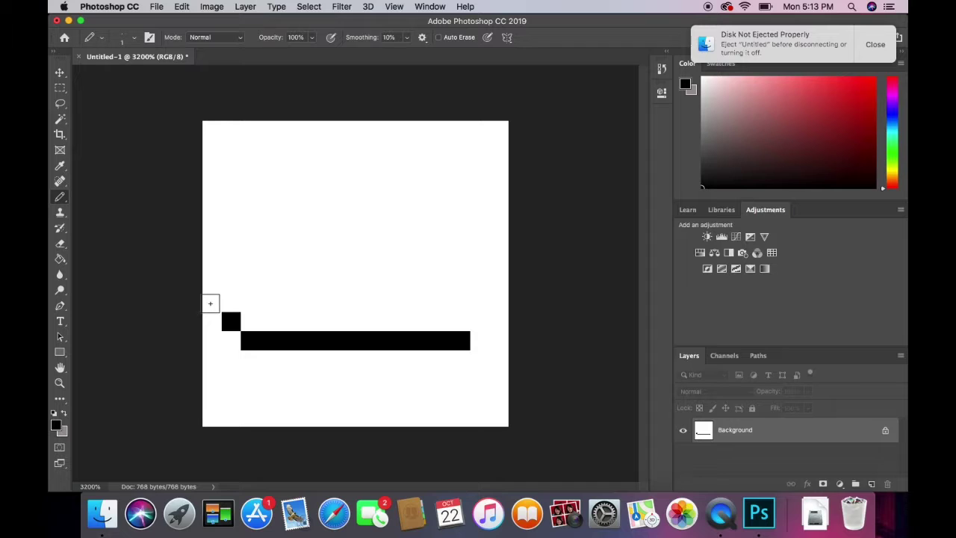
{"action": "left_click", "coordinate": [211, 303]}
{"action": "left_click", "coordinate": [475, 320]}
{"action": "left_click", "coordinate": [496, 303]}
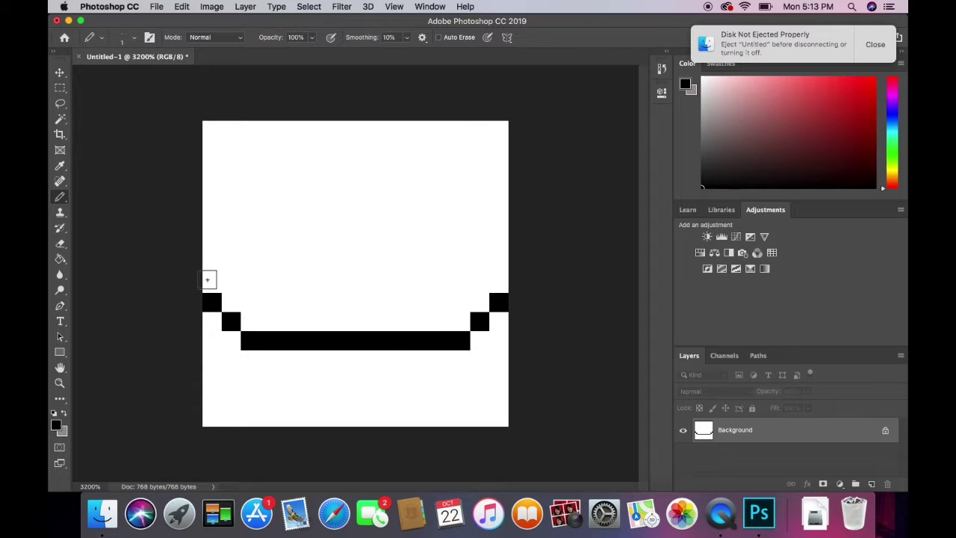
- Raise both sides of the outline by two pixels and add two pixels stepping diagonally up and inward from each side
{"action": "left_click_drag", "start_coordinate": [209, 280], "coordinate": [211, 263]}
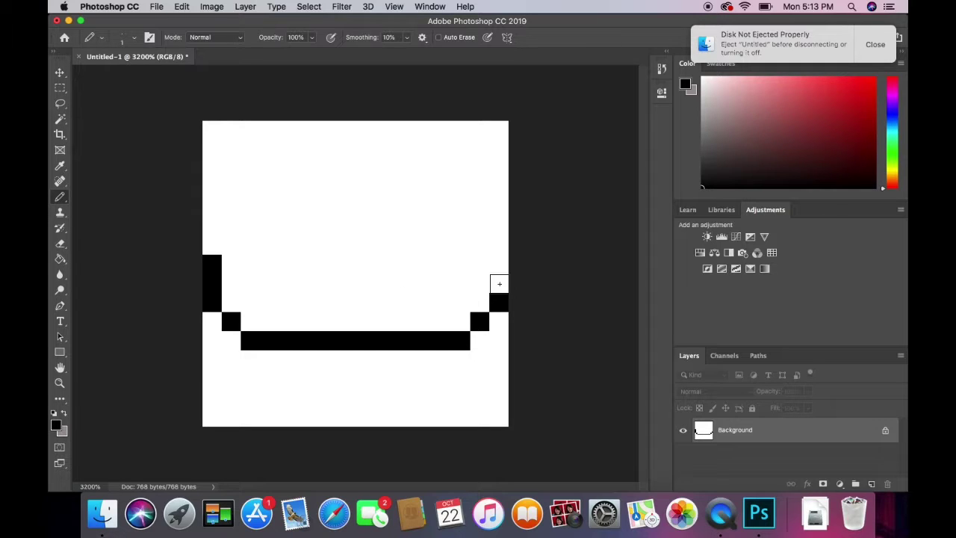
{"action": "left_click_drag", "start_coordinate": [499, 282], "coordinate": [500, 262]}
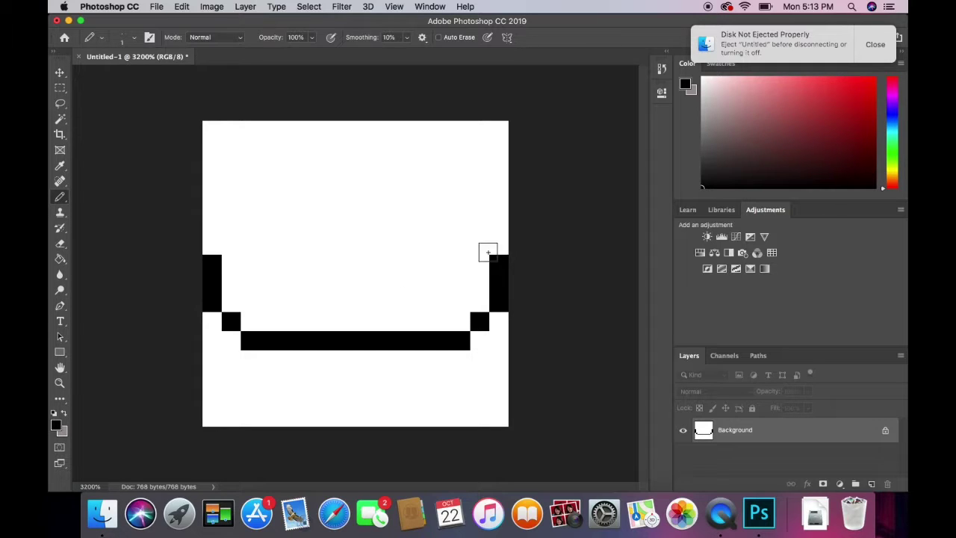
{"action": "left_click", "coordinate": [479, 246]}
{"action": "left_click", "coordinate": [458, 227]}
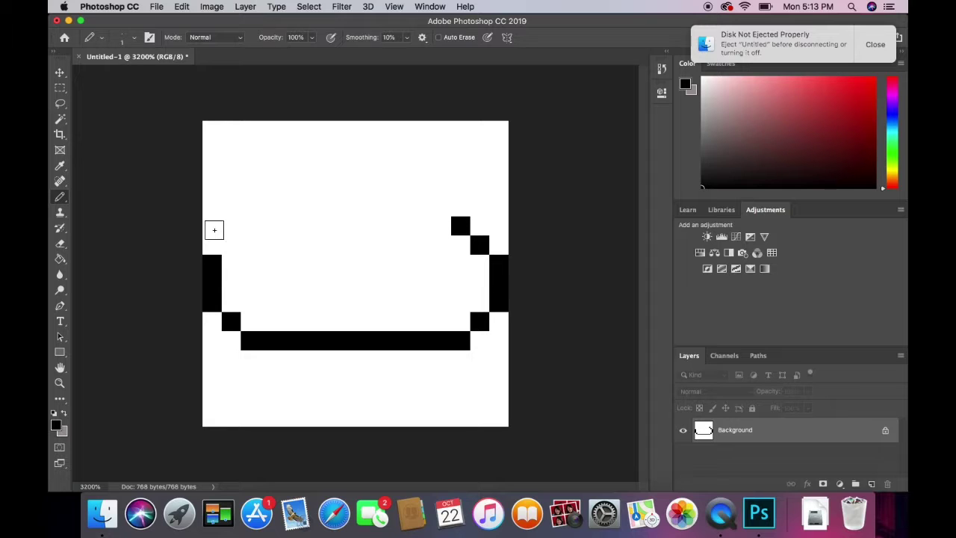
{"action": "left_click", "coordinate": [234, 248]}
{"action": "left_click", "coordinate": [249, 226]}
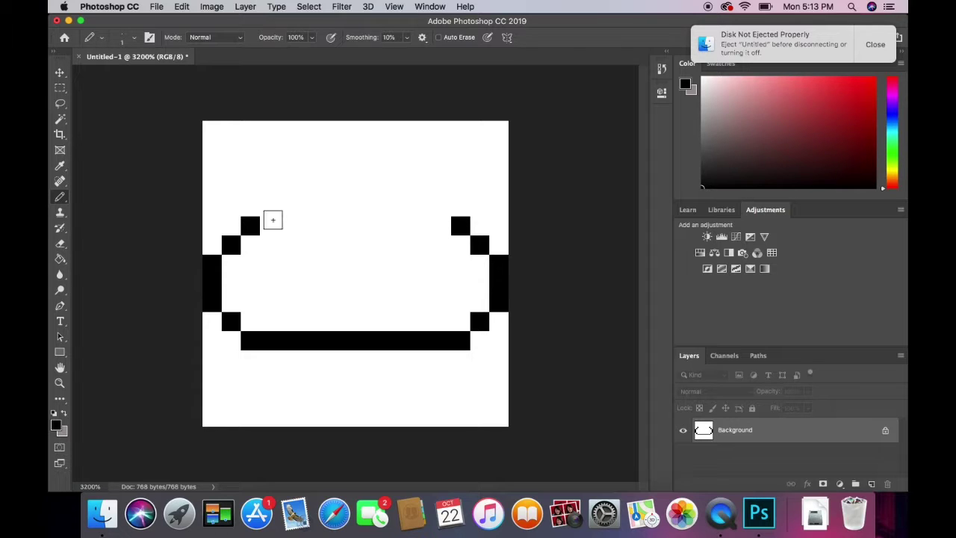
- Add one more inward diagonal pixel on each side and join them with a straight horizontal line to close the black outline
{"action": "left_click", "coordinate": [273, 209]}
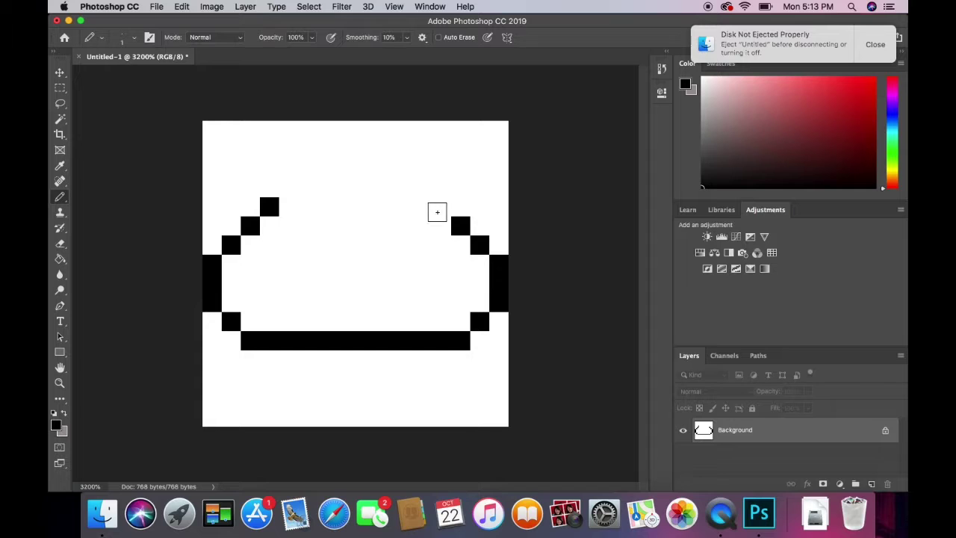
{"action": "left_click", "coordinate": [439, 207]}
{"action": "left_click_drag", "start_coordinate": [424, 209], "coordinate": [288, 207]}
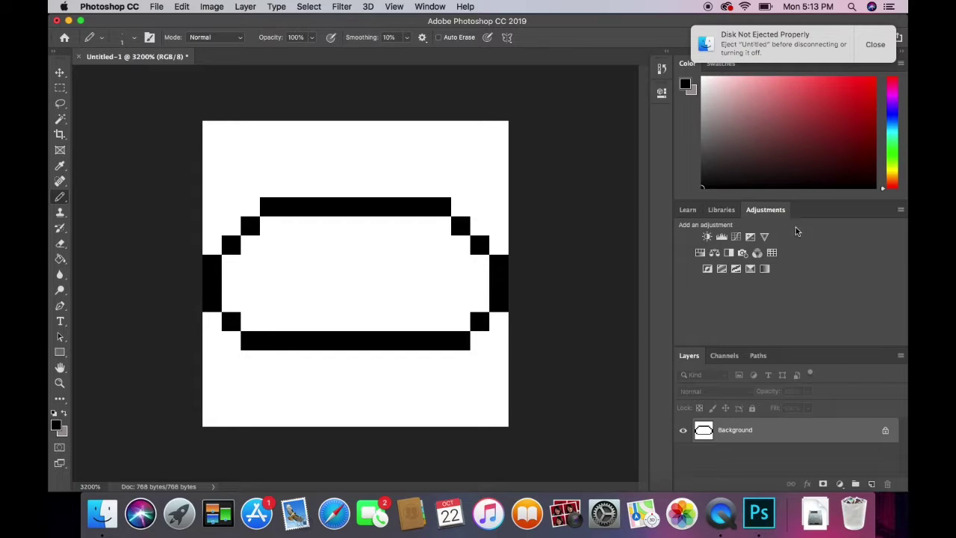
- Set the foreground colour to dark green and fill the whole interior of the black outline with the Pencil tool
{"action": "left_click", "coordinate": [891, 160]}
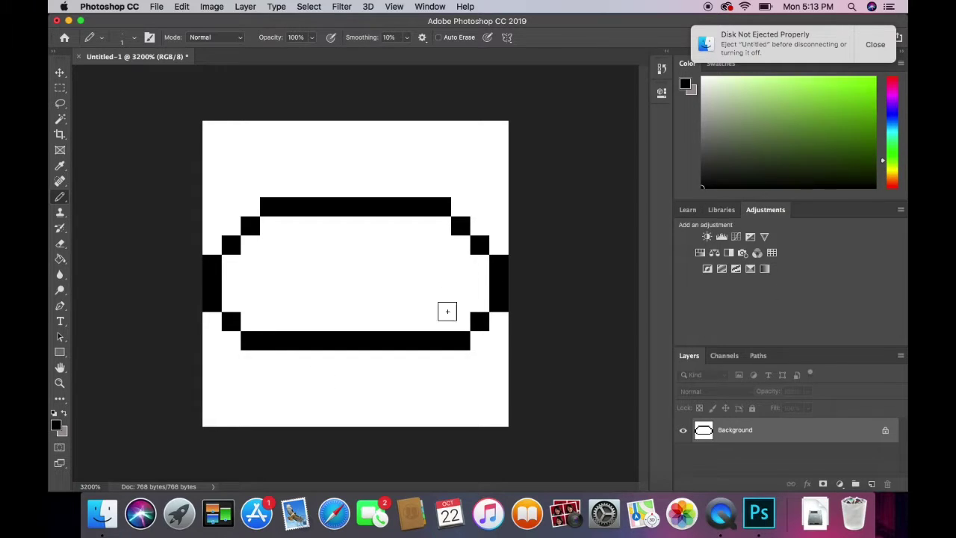
{"action": "left_click_drag", "start_coordinate": [460, 317], "coordinate": [436, 319]}
{"action": "key", "text": "super+z"}
{"action": "left_click", "coordinate": [779, 123]}
{"action": "left_click_drag", "start_coordinate": [842, 111], "coordinate": [865, 86]}
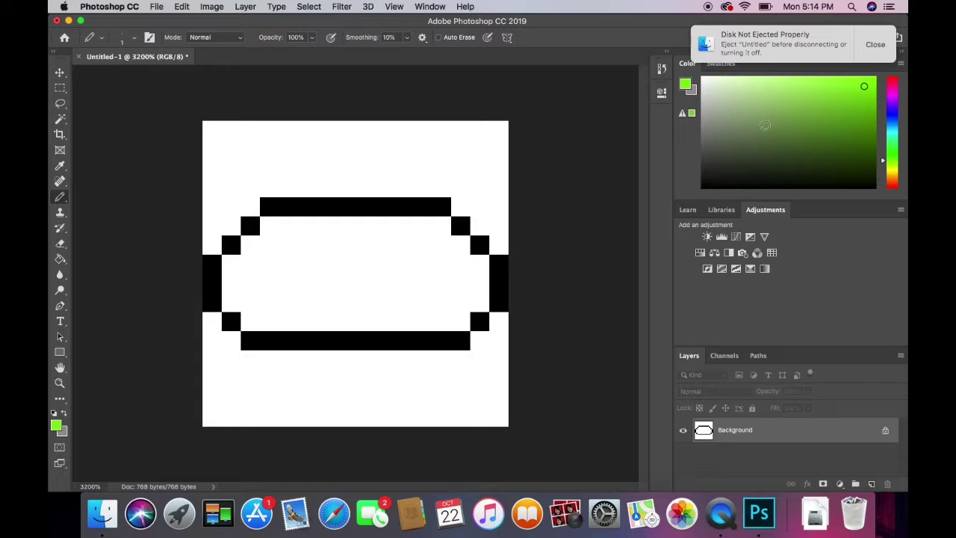
{"action": "left_click_drag", "start_coordinate": [807, 126], "coordinate": [868, 135]}
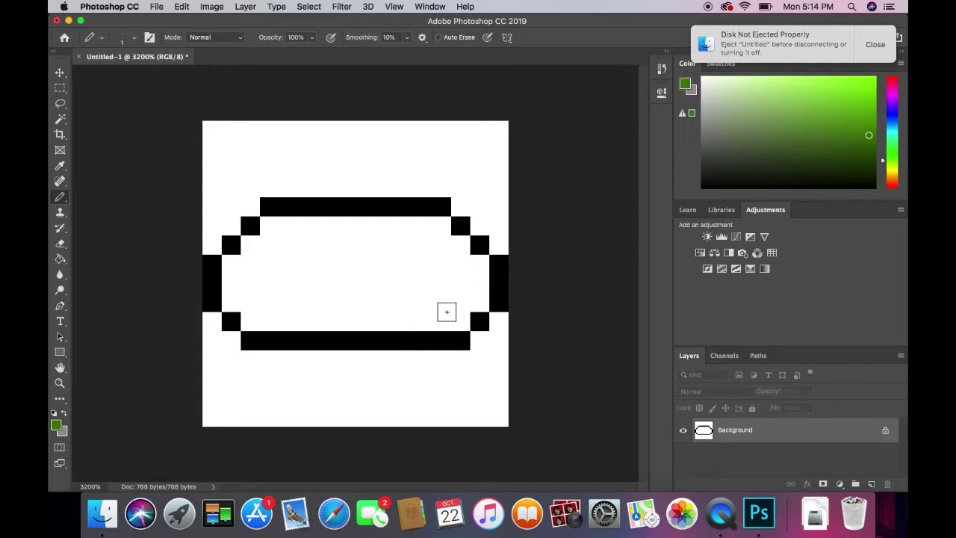
{"action": "mouse_move", "coordinate": [454, 320]}
{"action": "left_mouse_down"}
{"action": "mouse_move", "coordinate": [256, 318]}
{"action": "mouse_move", "coordinate": [255, 298]}
{"action": "mouse_move", "coordinate": [240, 296]}
{"action": "mouse_move", "coordinate": [237, 266]}
{"action": "mouse_move", "coordinate": [275, 249]}
{"action": "mouse_move", "coordinate": [275, 232]}
{"action": "mouse_move", "coordinate": [412, 231]}
{"action": "mouse_move", "coordinate": [454, 251]}
{"action": "mouse_move", "coordinate": [469, 265]}
{"action": "mouse_move", "coordinate": [461, 270]}
{"action": "mouse_move", "coordinate": [478, 269]}
{"action": "mouse_move", "coordinate": [479, 299]}
{"action": "mouse_move", "coordinate": [263, 299]}
{"action": "left_mouse_up"}
{"action": "mouse_move", "coordinate": [403, 284]}
{"action": "left_mouse_down"}
{"action": "mouse_move", "coordinate": [460, 288]}
{"action": "mouse_move", "coordinate": [271, 285]}
{"action": "left_mouse_up"}
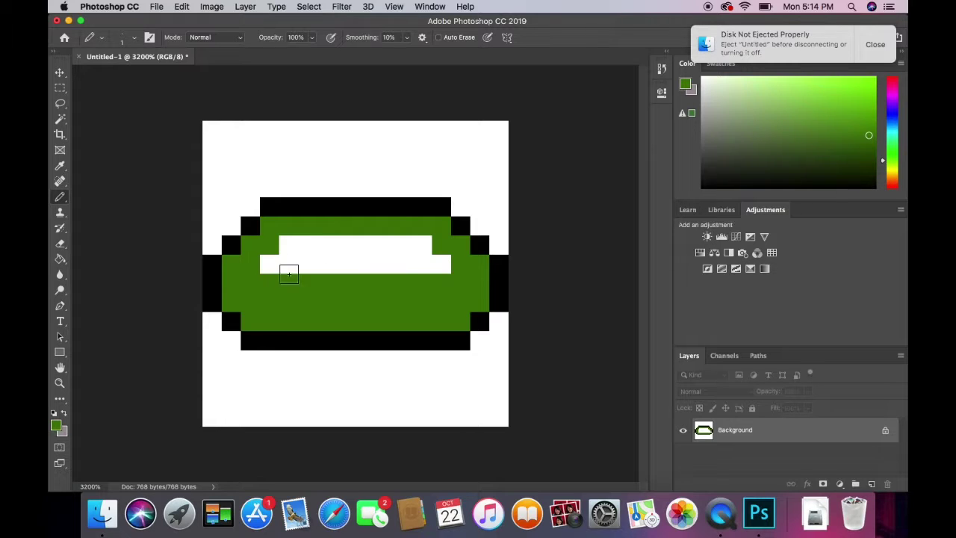
{"action": "mouse_move", "coordinate": [444, 266]}
{"action": "left_mouse_down"}
{"action": "mouse_move", "coordinate": [266, 265]}
{"action": "mouse_move", "coordinate": [284, 254]}
{"action": "mouse_move", "coordinate": [457, 252]}
{"action": "mouse_move", "coordinate": [298, 249]}
{"action": "mouse_move", "coordinate": [345, 250]}
{"action": "left_mouse_up"}
- Try painting a bright green rounded patch on the right half of the dark green fill, and undo it
{"action": "left_click_drag", "start_coordinate": [804, 128], "coordinate": [841, 99]}
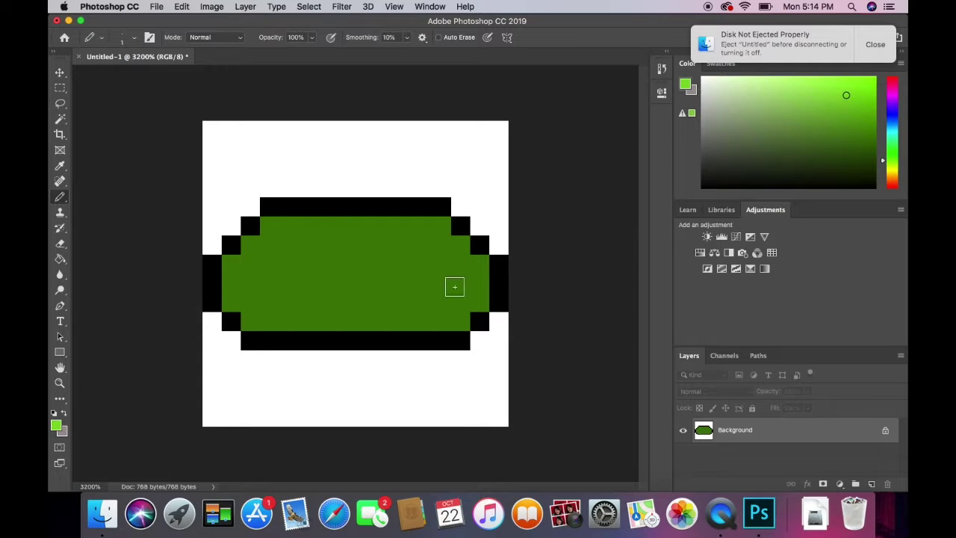
{"action": "mouse_move", "coordinate": [455, 287]}
{"action": "left_mouse_down"}
{"action": "mouse_move", "coordinate": [366, 289]}
{"action": "mouse_move", "coordinate": [430, 271]}
{"action": "mouse_move", "coordinate": [396, 297]}
{"action": "mouse_move", "coordinate": [422, 291]}
{"action": "mouse_move", "coordinate": [366, 282]}
{"action": "mouse_move", "coordinate": [422, 246]}
{"action": "mouse_move", "coordinate": [375, 283]}
{"action": "mouse_move", "coordinate": [351, 262]}
{"action": "mouse_move", "coordinate": [355, 294]}
{"action": "mouse_move", "coordinate": [398, 251]}
{"action": "mouse_move", "coordinate": [369, 267]}
{"action": "mouse_move", "coordinate": [400, 297]}
{"action": "mouse_move", "coordinate": [429, 284]}
{"action": "mouse_move", "coordinate": [437, 265]}
{"action": "mouse_move", "coordinate": [413, 276]}
{"action": "left_mouse_up"}
{"action": "key", "text": "super+z"}
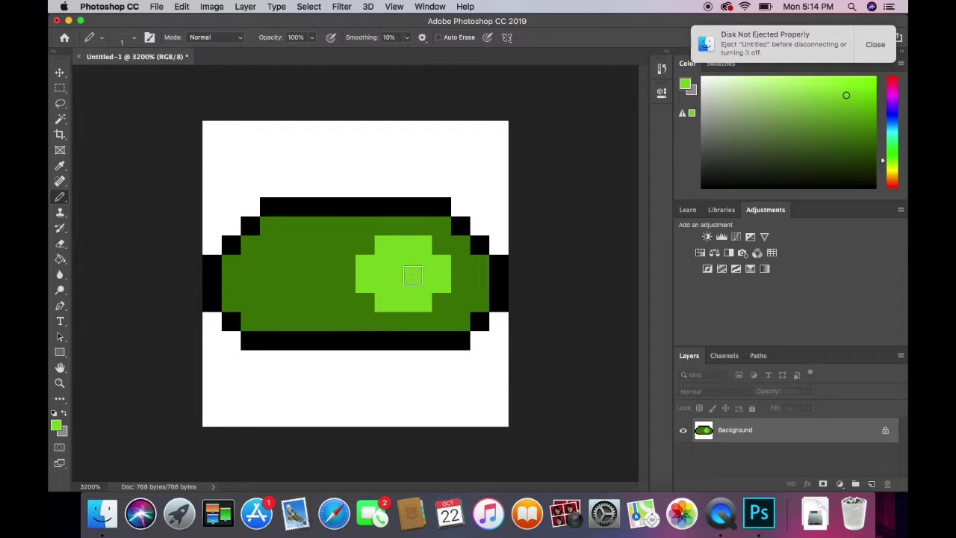
{"action": "key", "text": "super+z"}
{"action": "key", "text": "super+z"}
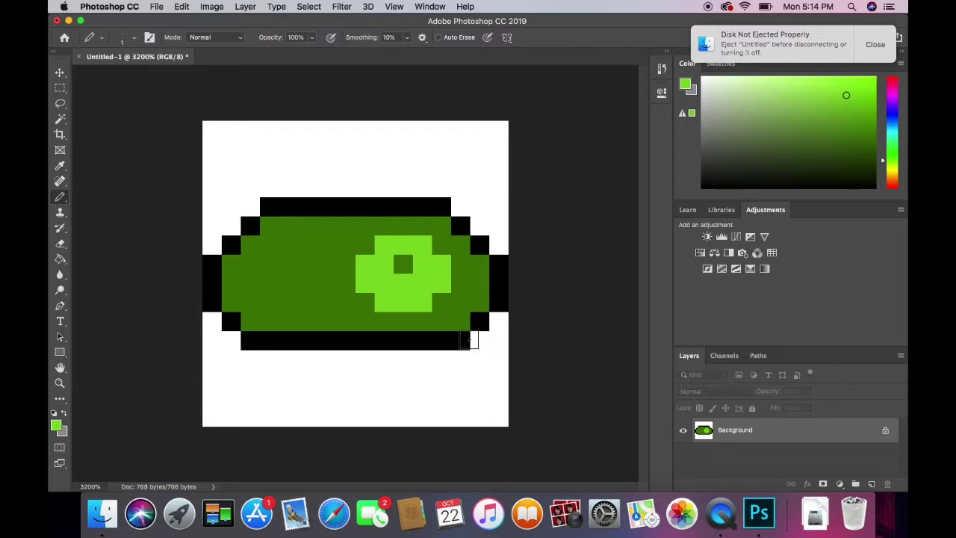
{"action": "key", "text": "z"}
{"action": "key", "text": "super+z"}
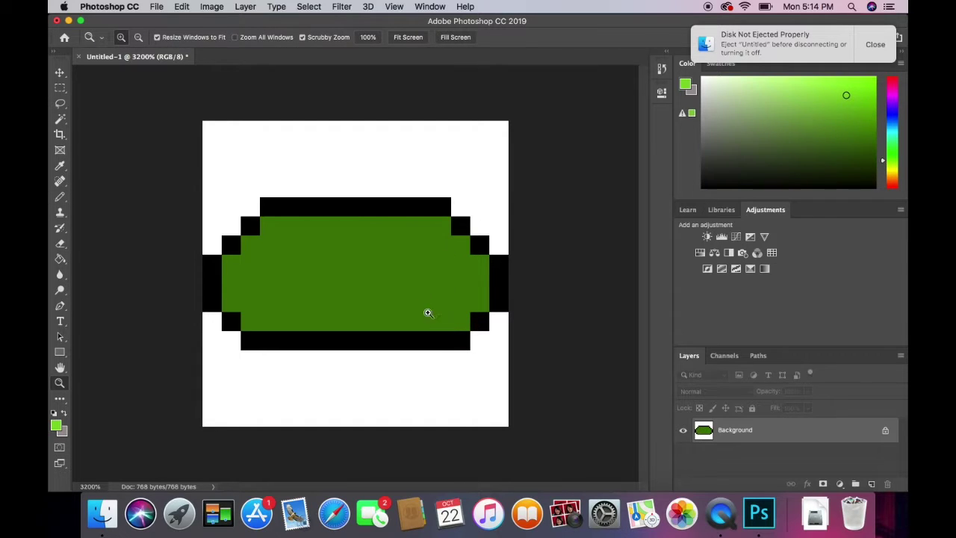
- With the Pencil tool in black, draw two eyes two pixels wide and a one-pixel mouth on the green shape
{"action": "left_click", "coordinate": [817, 192]}
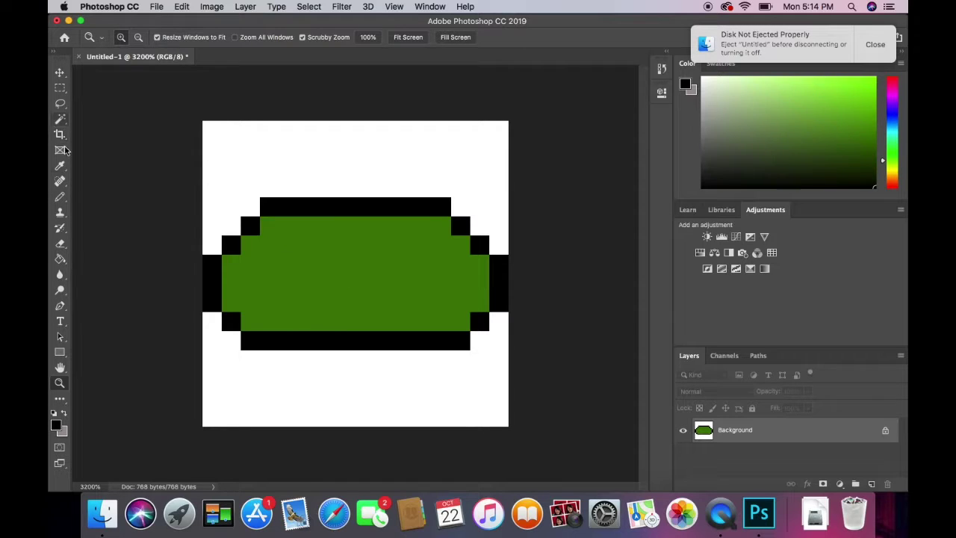
{"action": "left_click", "coordinate": [61, 198]}
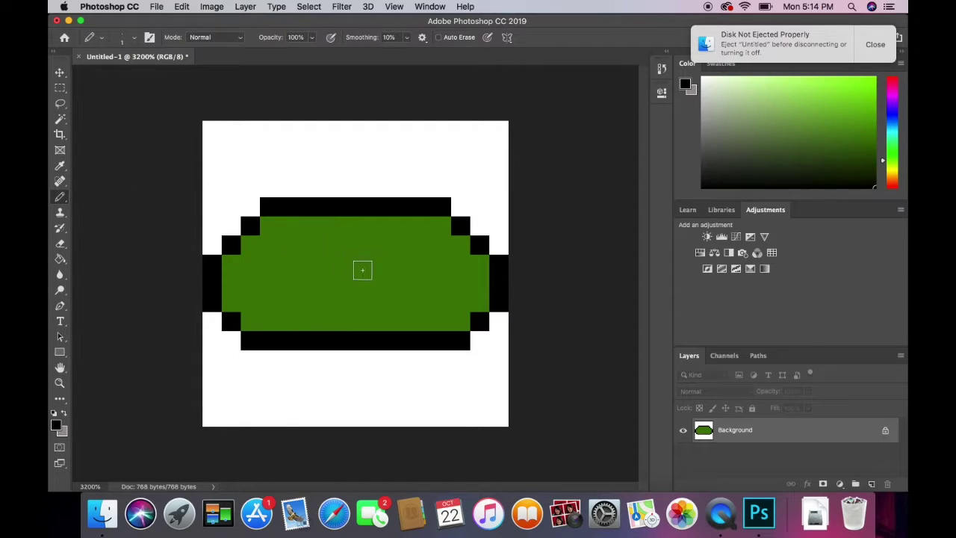
{"action": "left_click", "coordinate": [319, 250]}
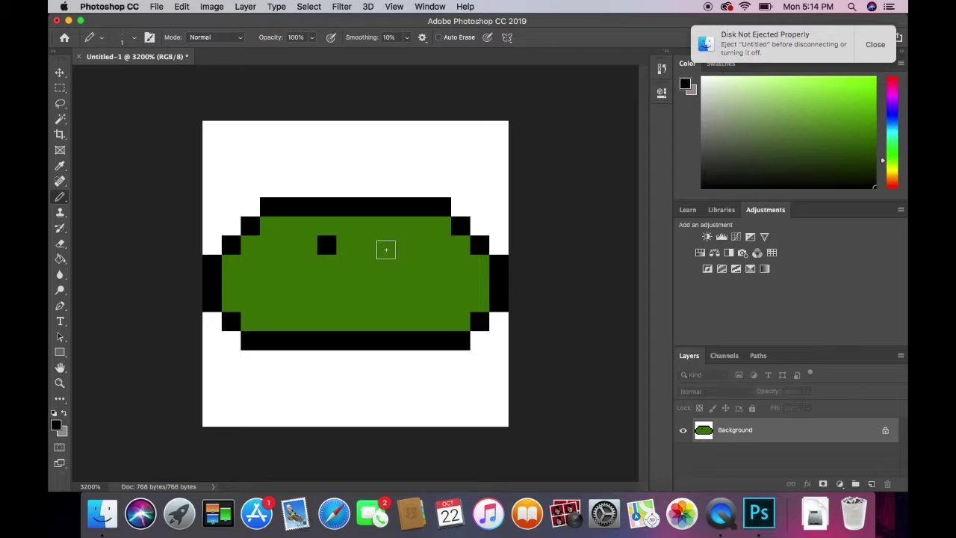
{"action": "left_click", "coordinate": [384, 245]}
{"action": "left_click", "coordinate": [346, 283]}
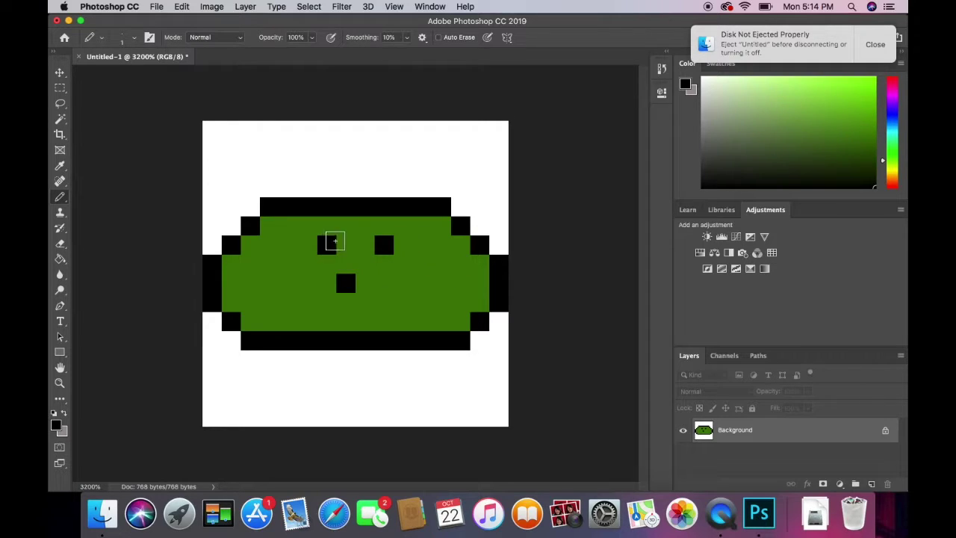
{"action": "left_click", "coordinate": [308, 244]}
{"action": "left_click", "coordinate": [403, 245]}
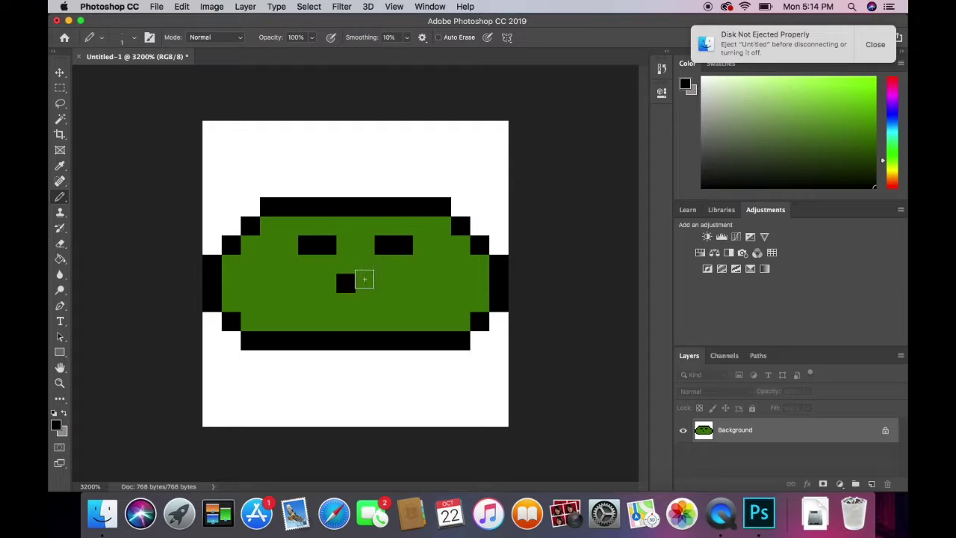
- Choose a bright green and draw a one-pixel-wide highlight along the inner right edge of the outline
{"action": "left_click", "coordinate": [868, 94]}
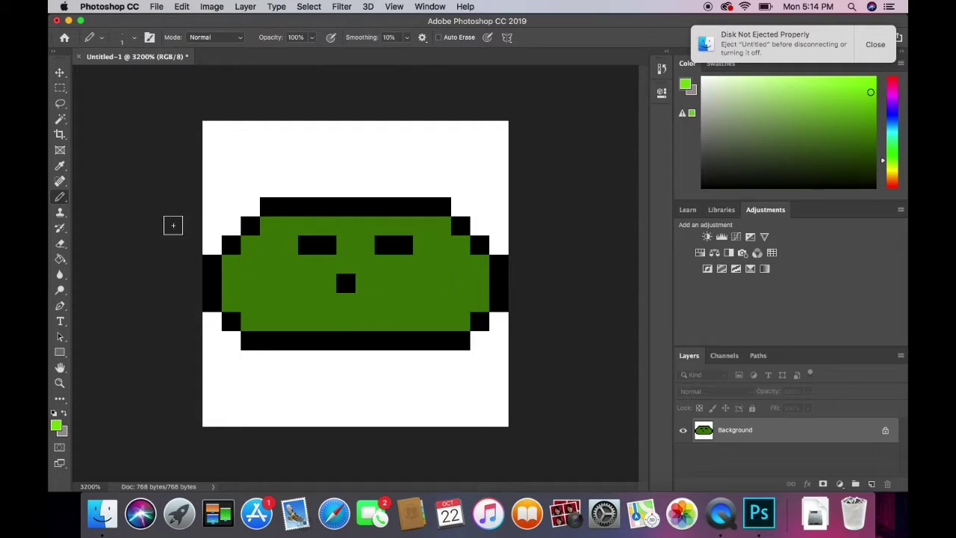
{"action": "left_click", "coordinate": [461, 283]}
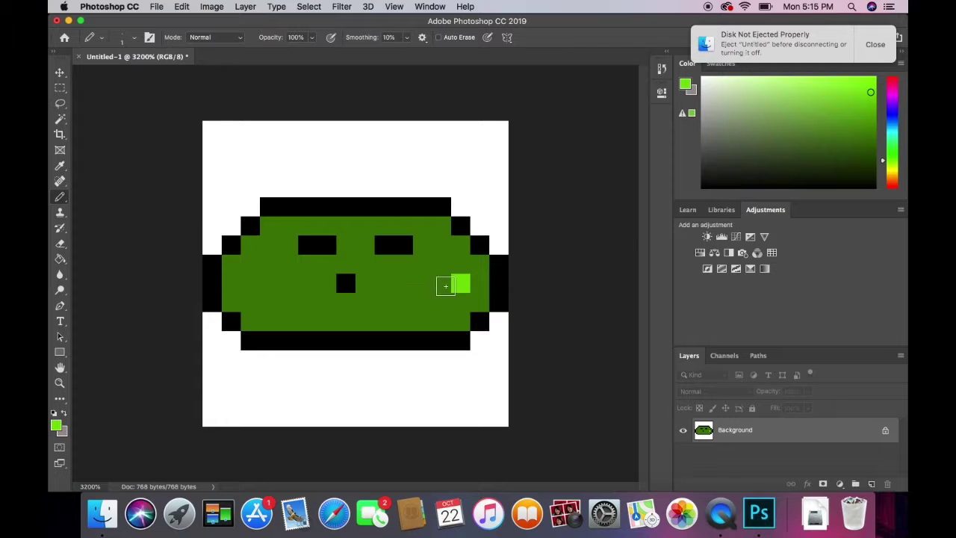
{"action": "key", "text": "super+z"}
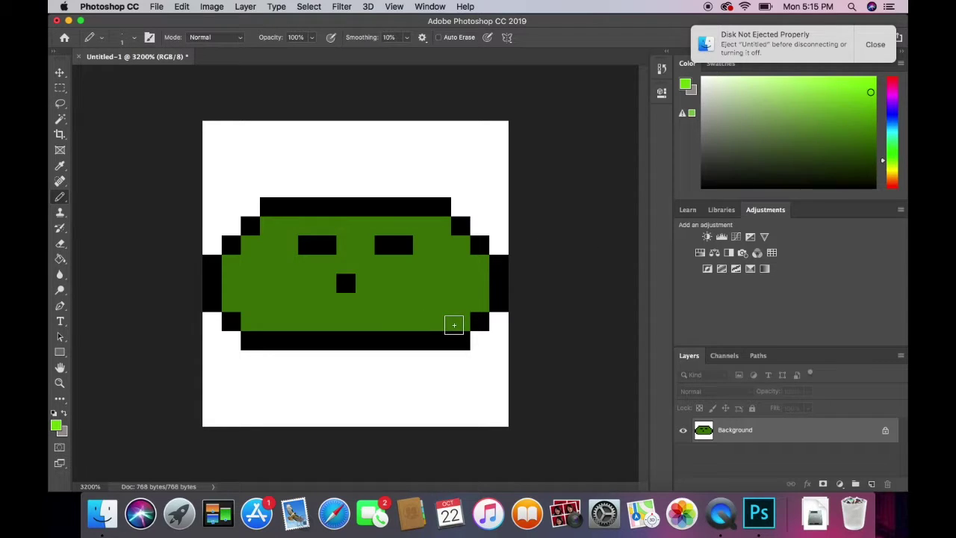
{"action": "mouse_move", "coordinate": [457, 321]}
{"action": "left_mouse_down"}
{"action": "mouse_move", "coordinate": [481, 280]}
{"action": "mouse_move", "coordinate": [481, 262]}
{"action": "mouse_move", "coordinate": [460, 247]}
{"action": "left_mouse_up"}
{"action": "left_click", "coordinate": [436, 222]}
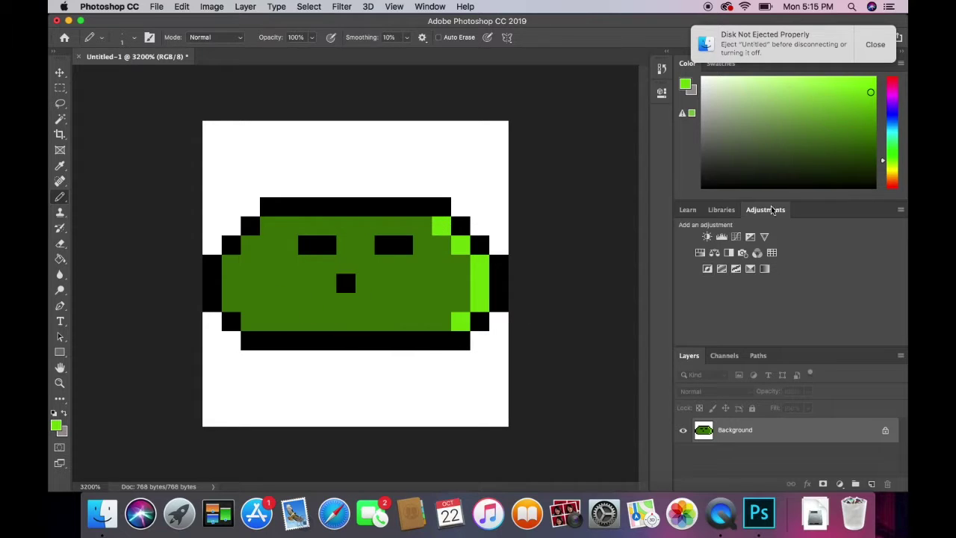
- Choose a medium green and shade a band just inside the bright highlight and another along the inner left edge of the outline
{"action": "left_click", "coordinate": [864, 112]}
{"action": "left_click", "coordinate": [441, 245]}
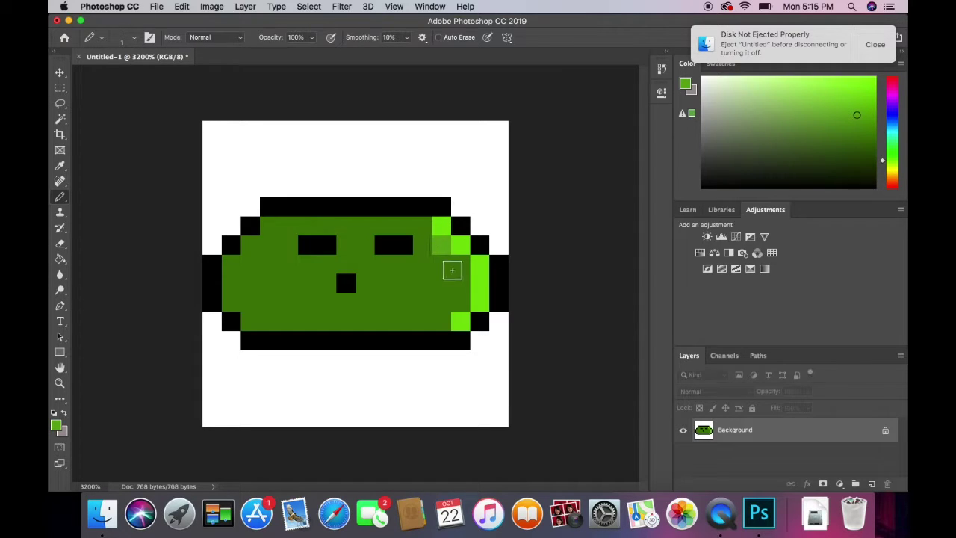
{"action": "mouse_move", "coordinate": [452, 270]}
{"action": "left_mouse_down"}
{"action": "mouse_move", "coordinate": [454, 292]}
{"action": "mouse_move", "coordinate": [441, 313]}
{"action": "left_mouse_up"}
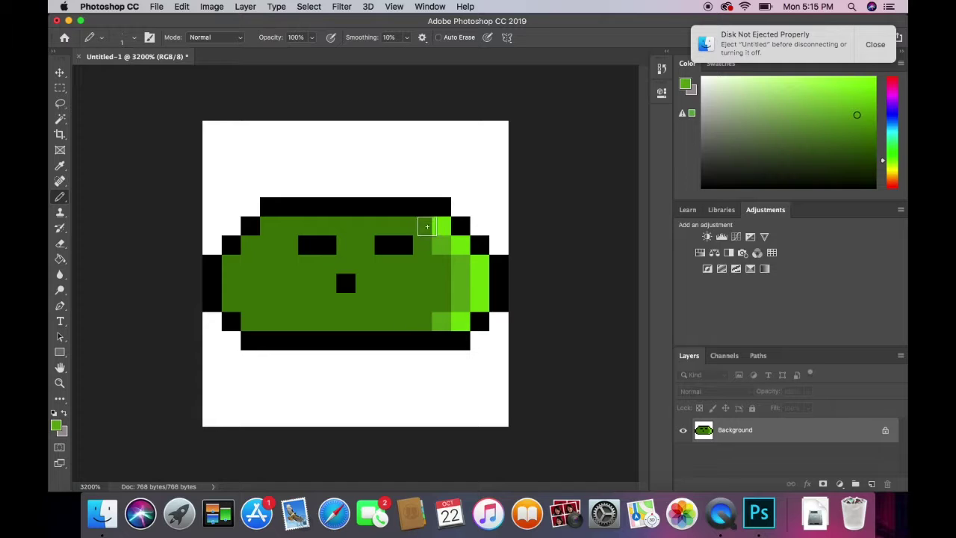
{"action": "left_click", "coordinate": [426, 227]}
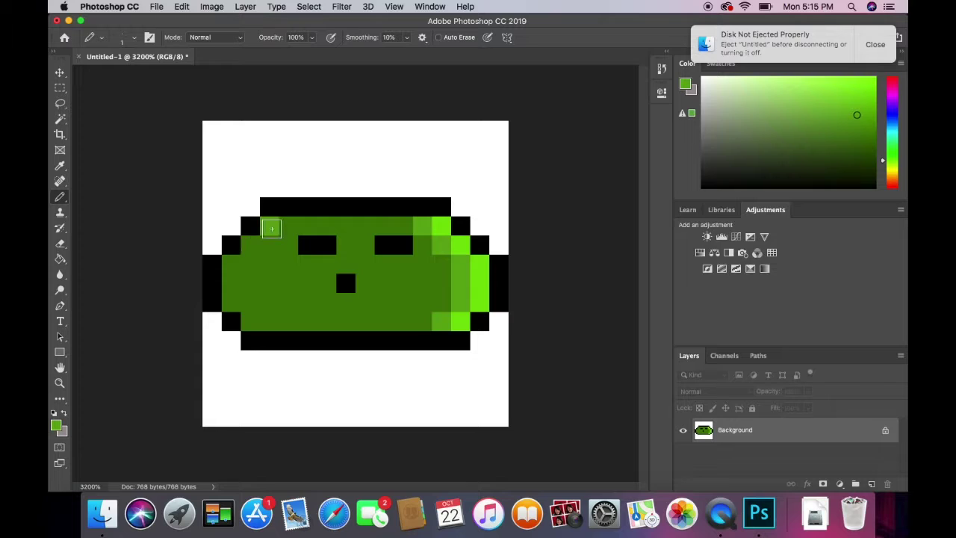
{"action": "mouse_move", "coordinate": [272, 229]}
{"action": "left_mouse_down"}
{"action": "mouse_move", "coordinate": [229, 266]}
{"action": "mouse_move", "coordinate": [250, 321]}
{"action": "left_mouse_up"}
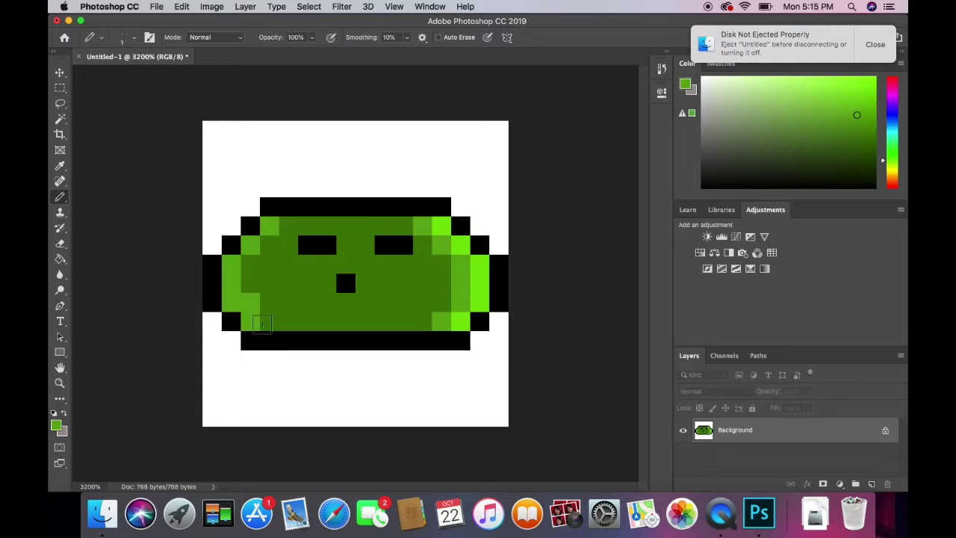
{"action": "left_click", "coordinate": [263, 323]}
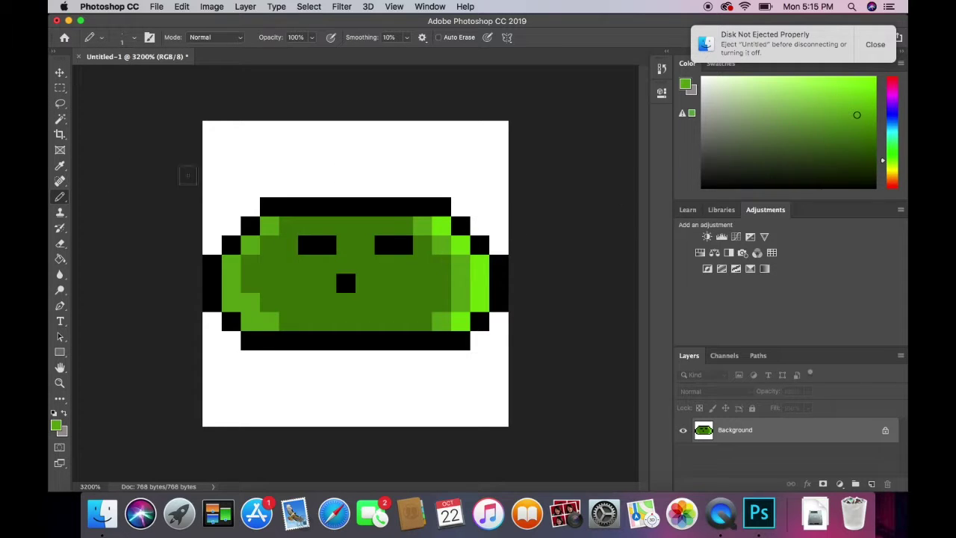
- Sample the bright green of the right-edge highlight with the Eyedropper tool as the foreground colour
{"action": "left_click", "coordinate": [59, 165]}
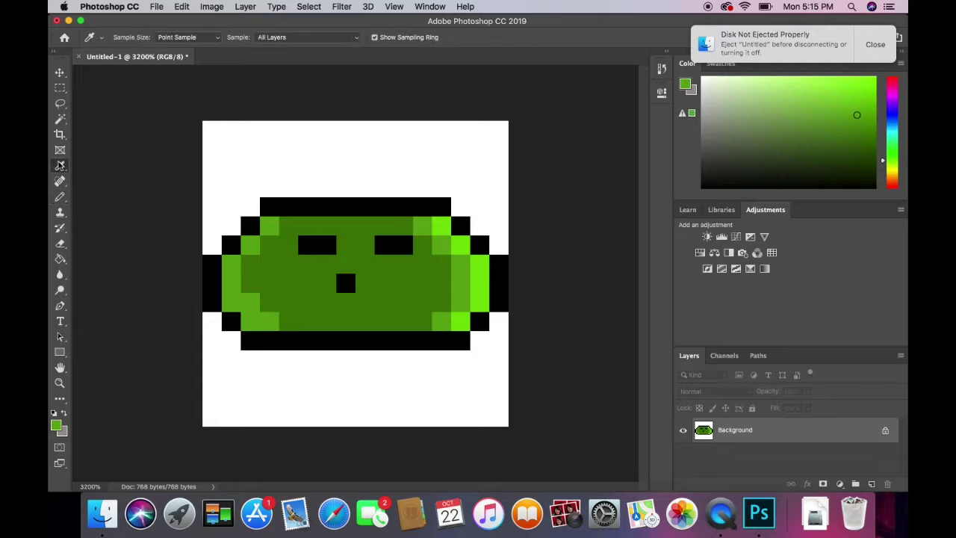
{"action": "right_click", "coordinate": [57, 167]}
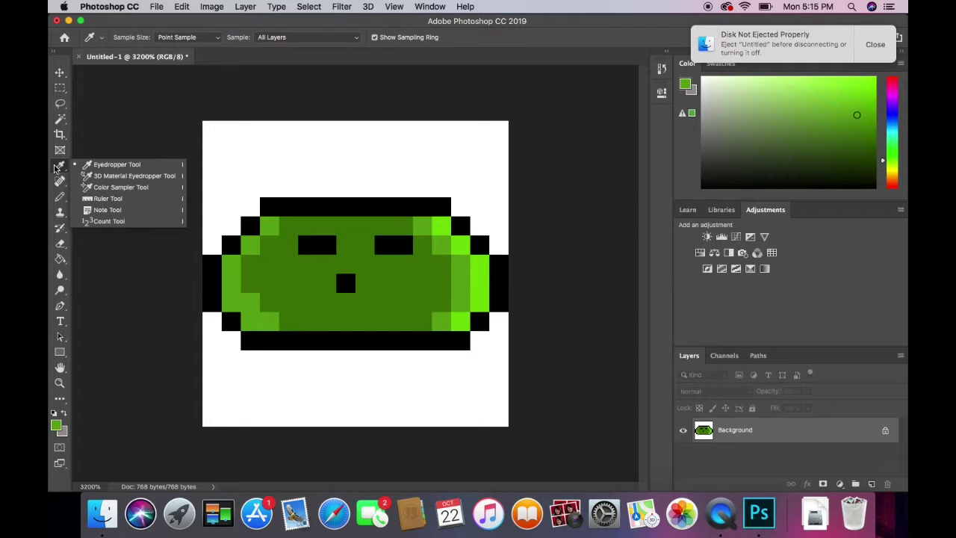
{"action": "left_click", "coordinate": [55, 167]}
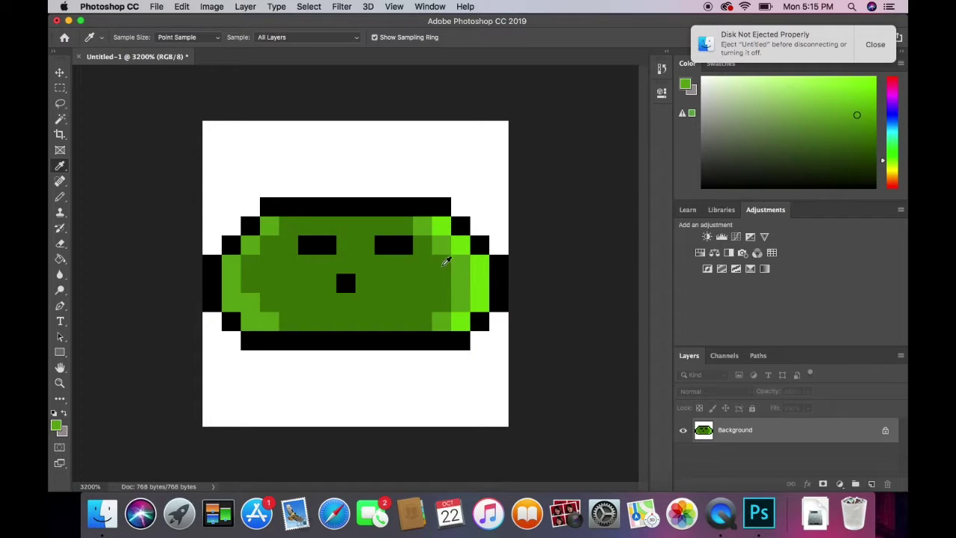
{"action": "left_click", "coordinate": [479, 281]}
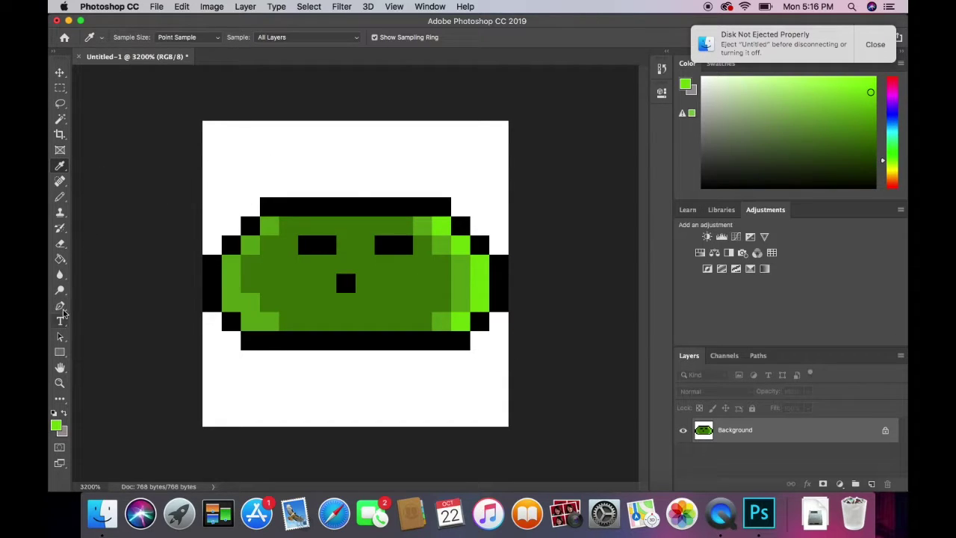
- With the Pencil tool, draw a bright green one-pixel highlight along the inner left edge of the creature's outline
{"action": "left_click", "coordinate": [59, 197]}
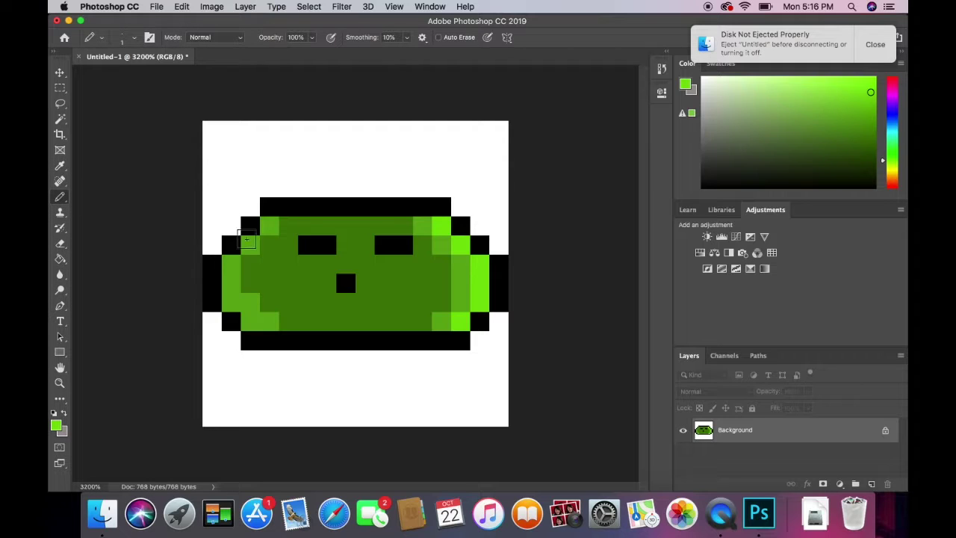
{"action": "mouse_move", "coordinate": [246, 239]}
{"action": "left_mouse_down"}
{"action": "mouse_move", "coordinate": [232, 258]}
{"action": "mouse_move", "coordinate": [231, 291]}
{"action": "mouse_move", "coordinate": [250, 321]}
{"action": "left_mouse_up"}
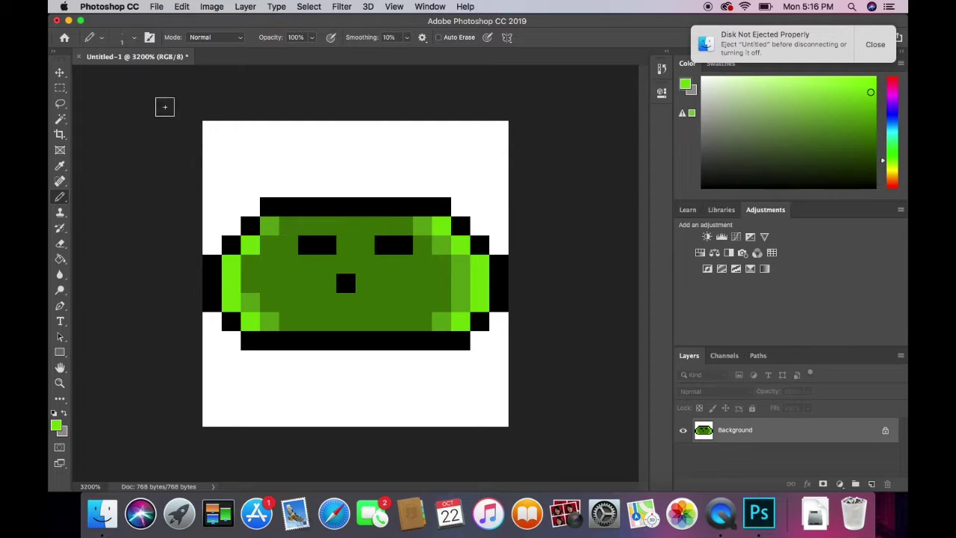
{"action": "left_click", "coordinate": [61, 76]}
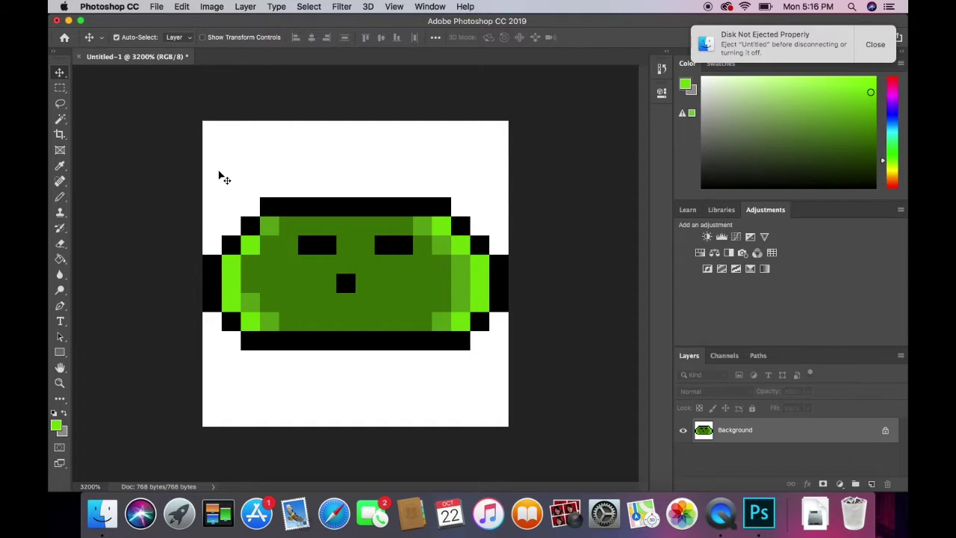
{"action": "left_click_drag", "start_coordinate": [220, 175], "coordinate": [241, 171]}
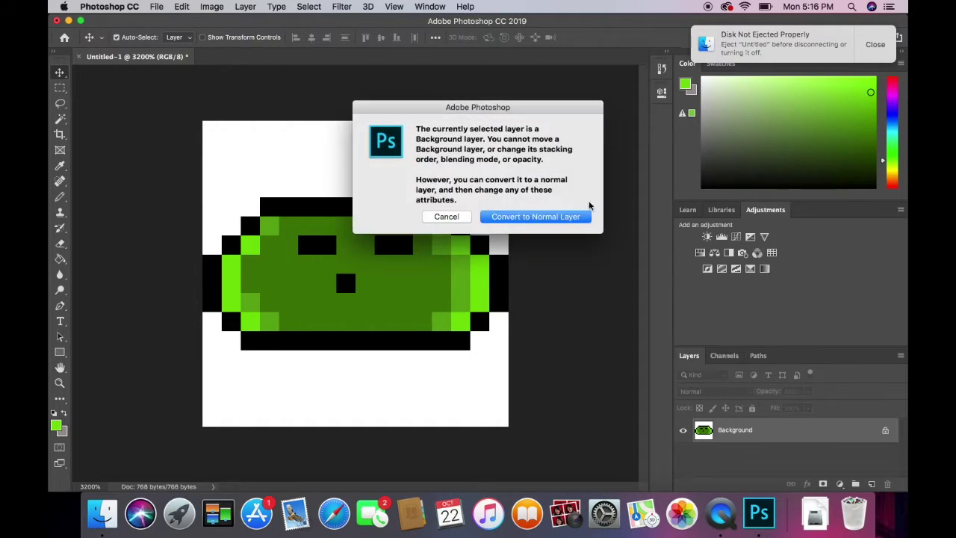
{"action": "left_click", "coordinate": [448, 218]}
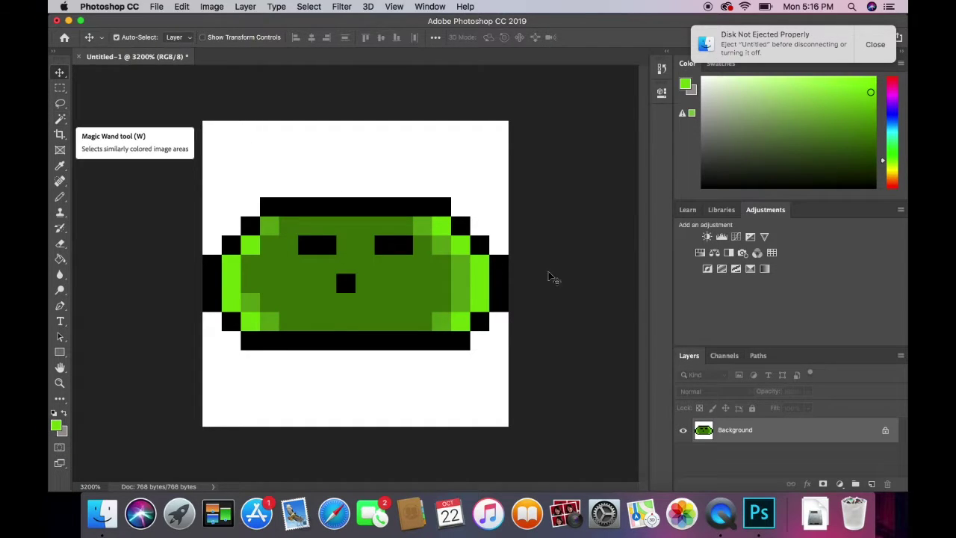
- Convert the Background layer into a normal layer named Slimey
{"action": "double_click", "coordinate": [752, 432]}
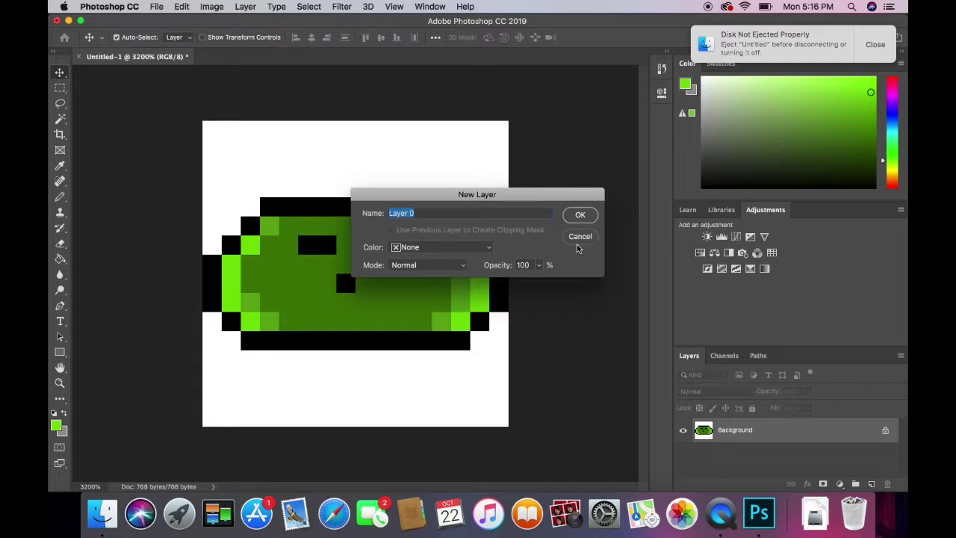
{"action": "key", "text": "BackSpace"}
{"action": "left_click", "coordinate": [580, 217]}
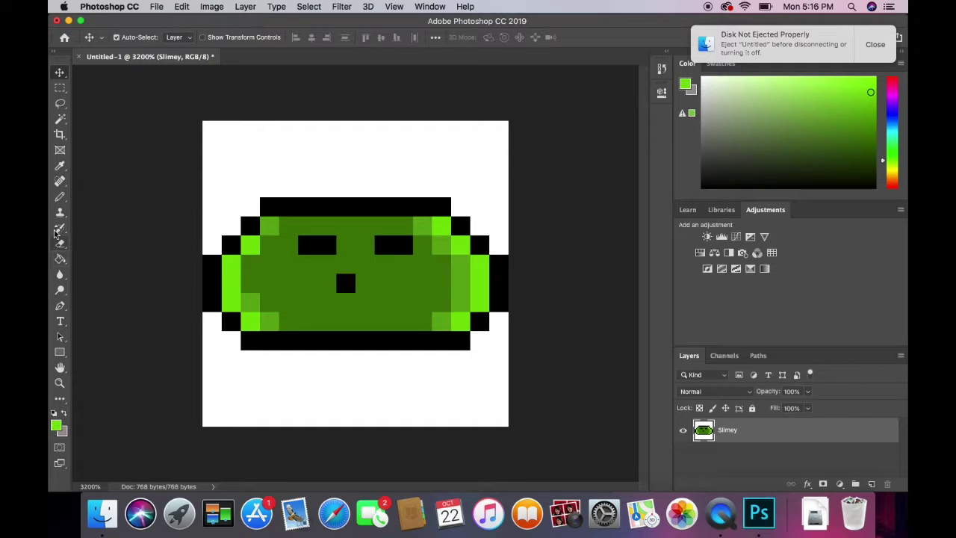
- Choose a turquoise and paint the whole white area above and beside the creature's upper half with the Pencil tool
{"action": "left_click", "coordinate": [59, 198]}
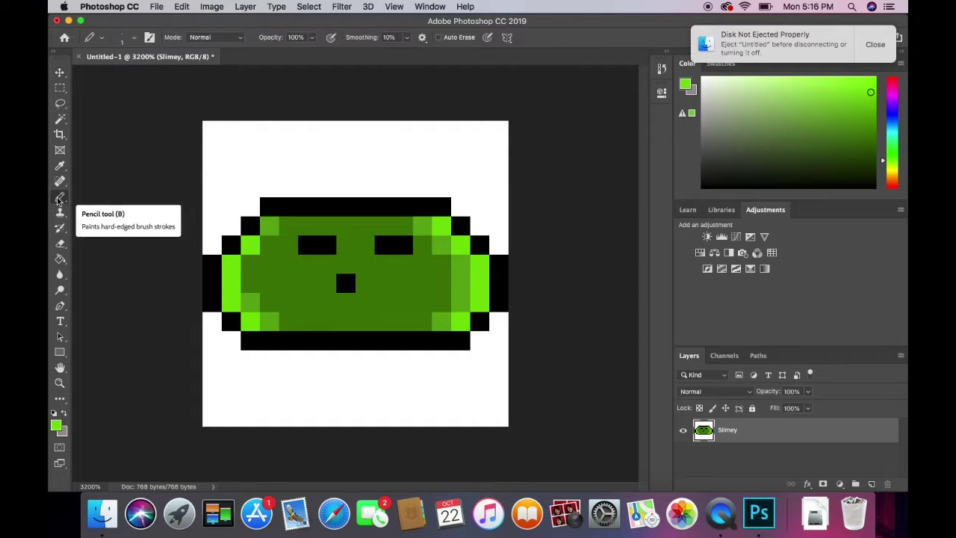
{"action": "left_click", "coordinate": [893, 134]}
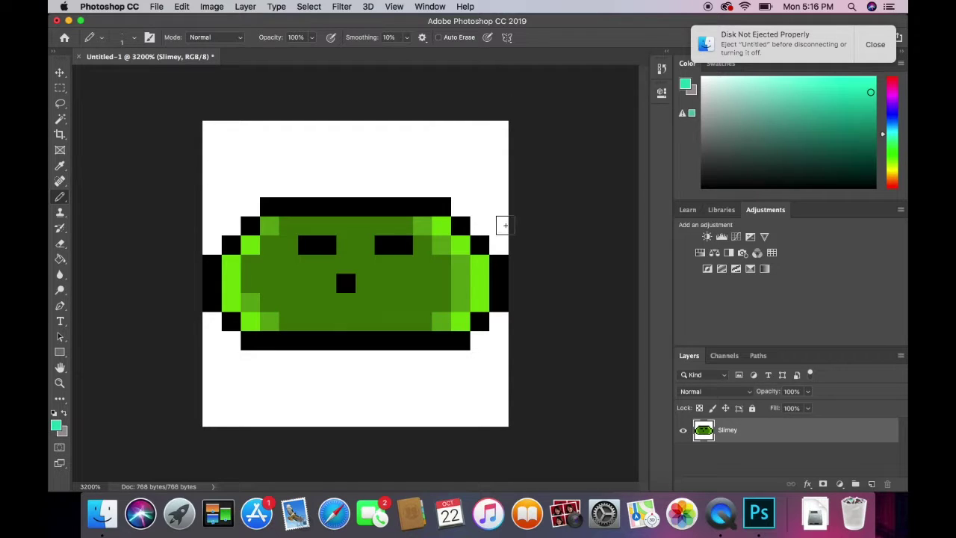
{"action": "mouse_move", "coordinate": [505, 238]}
{"action": "left_mouse_down"}
{"action": "mouse_move", "coordinate": [485, 217]}
{"action": "mouse_move", "coordinate": [499, 199]}
{"action": "mouse_move", "coordinate": [500, 125]}
{"action": "mouse_move", "coordinate": [483, 187]}
{"action": "mouse_move", "coordinate": [462, 203]}
{"action": "mouse_move", "coordinate": [485, 124]}
{"action": "mouse_move", "coordinate": [445, 136]}
{"action": "mouse_move", "coordinate": [290, 135]}
{"action": "left_mouse_up"}
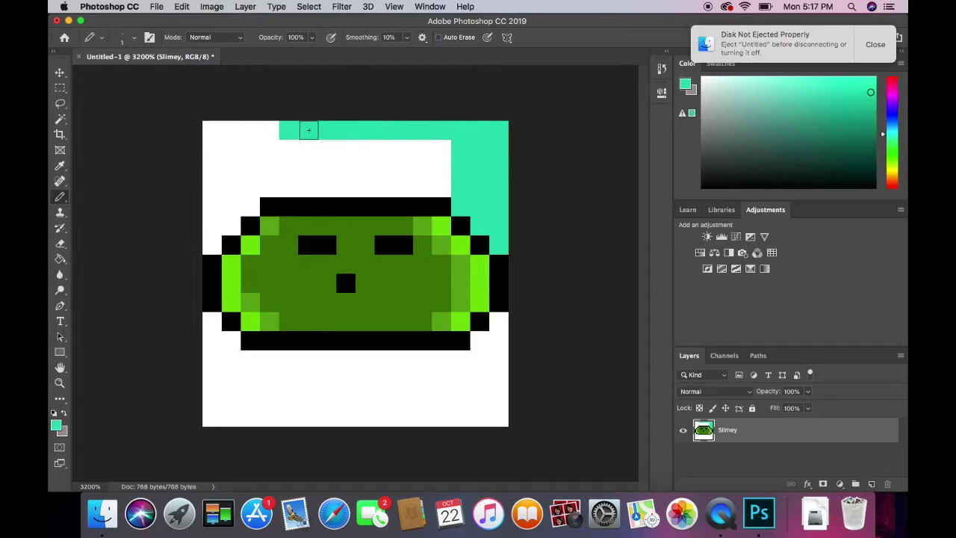
{"action": "mouse_move", "coordinate": [433, 145]}
{"action": "left_mouse_down"}
{"action": "mouse_move", "coordinate": [194, 142]}
{"action": "mouse_move", "coordinate": [228, 131]}
{"action": "mouse_move", "coordinate": [407, 139]}
{"action": "mouse_move", "coordinate": [454, 164]}
{"action": "mouse_move", "coordinate": [207, 161]}
{"action": "mouse_move", "coordinate": [235, 182]}
{"action": "mouse_move", "coordinate": [448, 183]}
{"action": "left_mouse_up"}
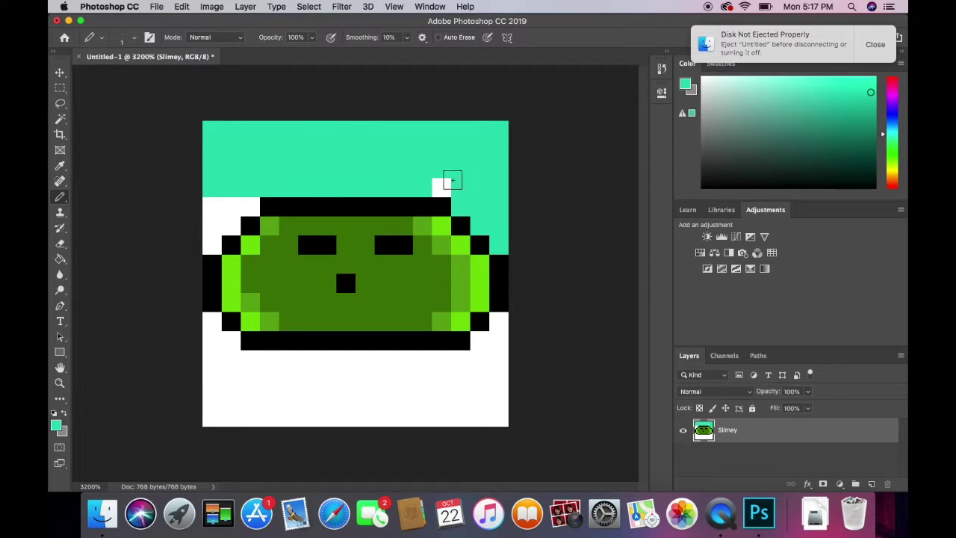
{"action": "mouse_move", "coordinate": [222, 193]}
{"action": "left_mouse_down"}
{"action": "mouse_move", "coordinate": [198, 199]}
{"action": "mouse_move", "coordinate": [253, 201]}
{"action": "mouse_move", "coordinate": [208, 200]}
{"action": "mouse_move", "coordinate": [229, 212]}
{"action": "mouse_move", "coordinate": [213, 243]}
{"action": "left_mouse_up"}
- Choose a dark brown and paint the whole white area below and beside the creature's base as ground
{"action": "mouse_move", "coordinate": [885, 152]}
{"action": "left_mouse_down"}
{"action": "mouse_move", "coordinate": [901, 181]}
{"action": "mouse_move", "coordinate": [896, 175]}
{"action": "left_mouse_up"}
{"action": "left_click_drag", "start_coordinate": [865, 129], "coordinate": [875, 132]}
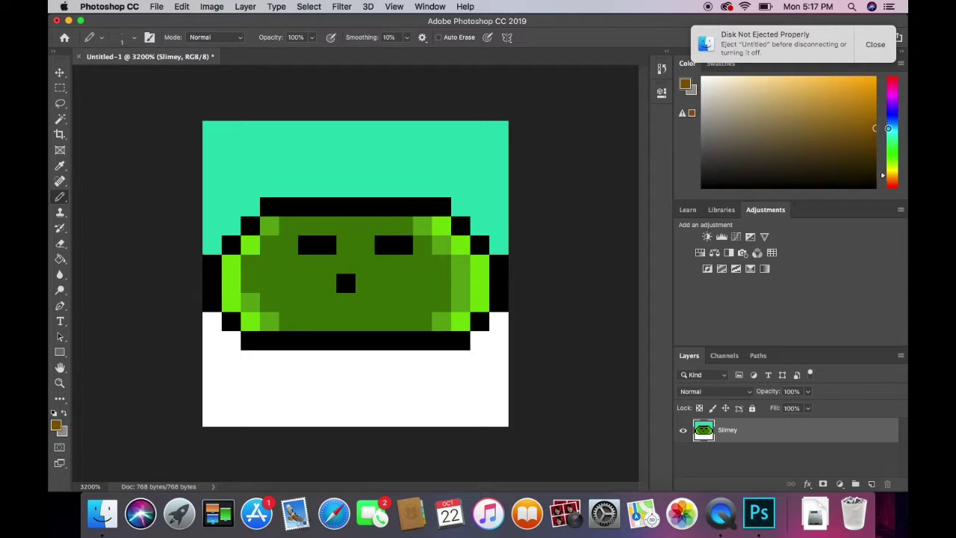
{"action": "mouse_move", "coordinate": [502, 418]}
{"action": "left_mouse_down"}
{"action": "mouse_move", "coordinate": [410, 407]}
{"action": "mouse_move", "coordinate": [259, 409]}
{"action": "mouse_move", "coordinate": [262, 395]}
{"action": "mouse_move", "coordinate": [487, 383]}
{"action": "mouse_move", "coordinate": [459, 396]}
{"action": "mouse_move", "coordinate": [511, 383]}
{"action": "mouse_move", "coordinate": [213, 384]}
{"action": "mouse_move", "coordinate": [214, 363]}
{"action": "mouse_move", "coordinate": [474, 350]}
{"action": "mouse_move", "coordinate": [500, 337]}
{"action": "mouse_move", "coordinate": [499, 321]}
{"action": "mouse_move", "coordinate": [478, 342]}
{"action": "left_mouse_up"}
{"action": "mouse_move", "coordinate": [179, 357]}
{"action": "left_mouse_down"}
{"action": "mouse_move", "coordinate": [228, 342]}
{"action": "mouse_move", "coordinate": [212, 340]}
{"action": "mouse_move", "coordinate": [224, 335]}
{"action": "mouse_move", "coordinate": [212, 322]}
{"action": "left_mouse_up"}
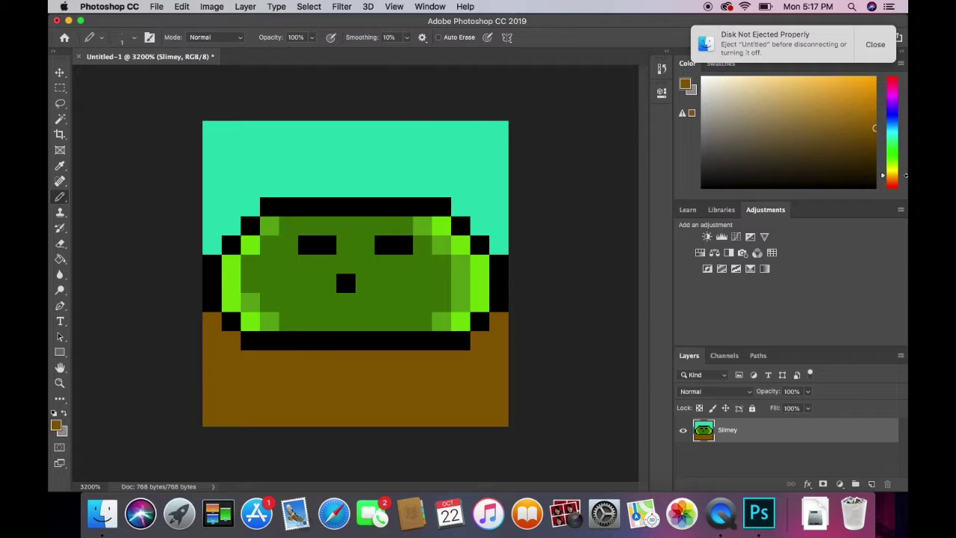
- Choose a mid green and paint grass pixels over the brown on both sides of the creature's base
{"action": "left_click", "coordinate": [897, 158]}
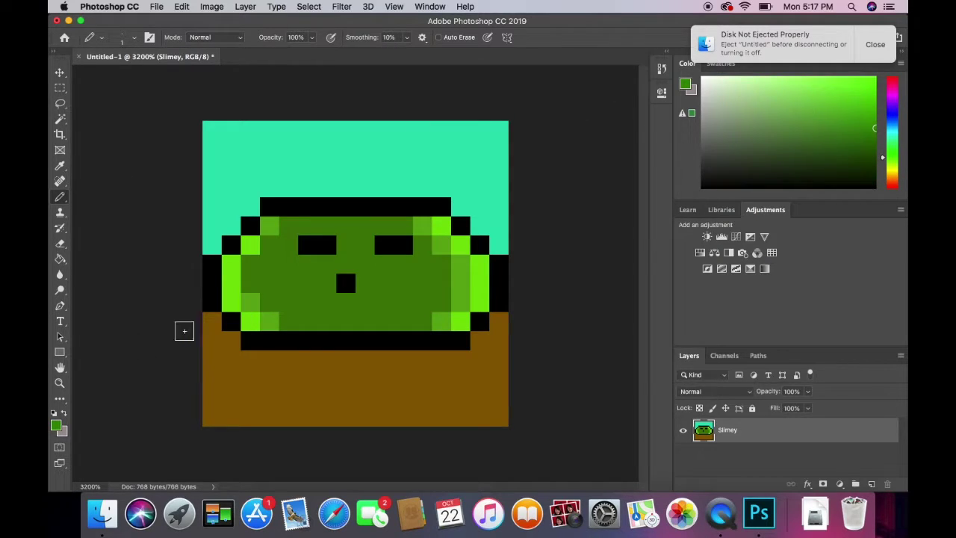
{"action": "left_click_drag", "start_coordinate": [203, 323], "coordinate": [218, 336]}
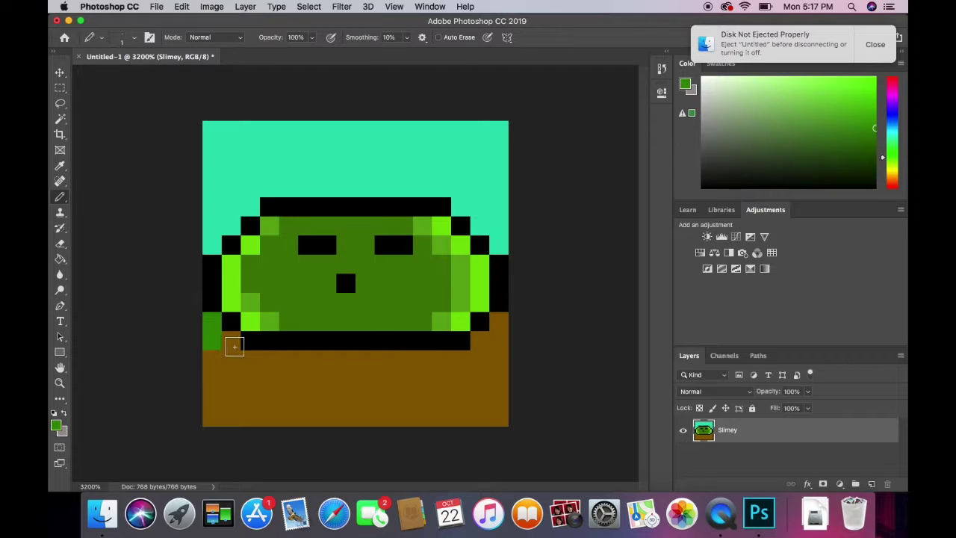
{"action": "left_click", "coordinate": [234, 346]}
{"action": "mouse_move", "coordinate": [474, 341]}
{"action": "left_mouse_down"}
{"action": "mouse_move", "coordinate": [495, 341]}
{"action": "mouse_move", "coordinate": [495, 325]}
{"action": "left_mouse_up"}
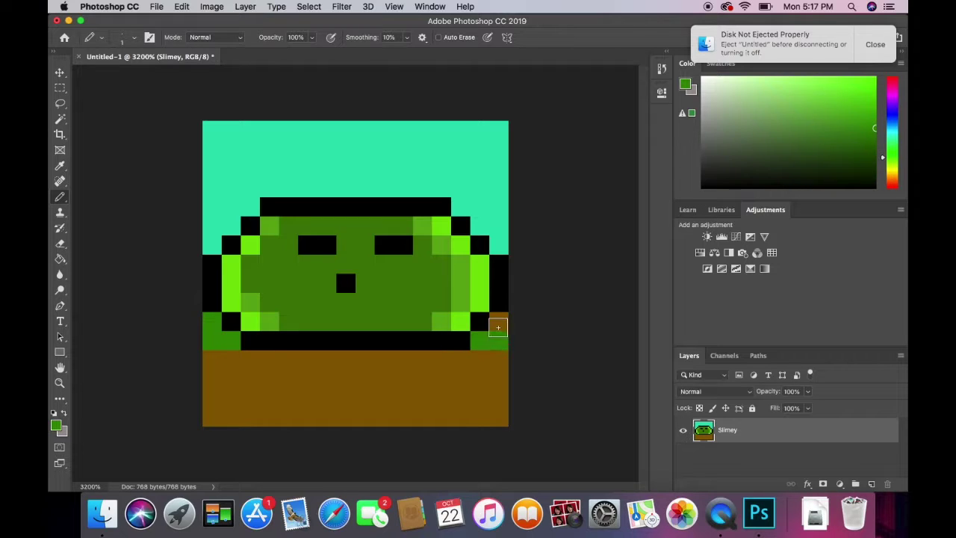
- Try to draw a ragged green grass edge reaching down into the brown ground below the creature
{"action": "mouse_move", "coordinate": [248, 358]}
{"action": "left_mouse_down"}
{"action": "mouse_move", "coordinate": [330, 369]}
{"action": "mouse_move", "coordinate": [307, 363]}
{"action": "mouse_move", "coordinate": [356, 376]}
{"action": "mouse_move", "coordinate": [420, 363]}
{"action": "mouse_move", "coordinate": [437, 384]}
{"action": "mouse_move", "coordinate": [455, 371]}
{"action": "mouse_move", "coordinate": [464, 396]}
{"action": "mouse_move", "coordinate": [464, 368]}
{"action": "mouse_move", "coordinate": [448, 366]}
{"action": "mouse_move", "coordinate": [486, 363]}
{"action": "left_mouse_up"}
{"action": "left_click", "coordinate": [346, 359]}
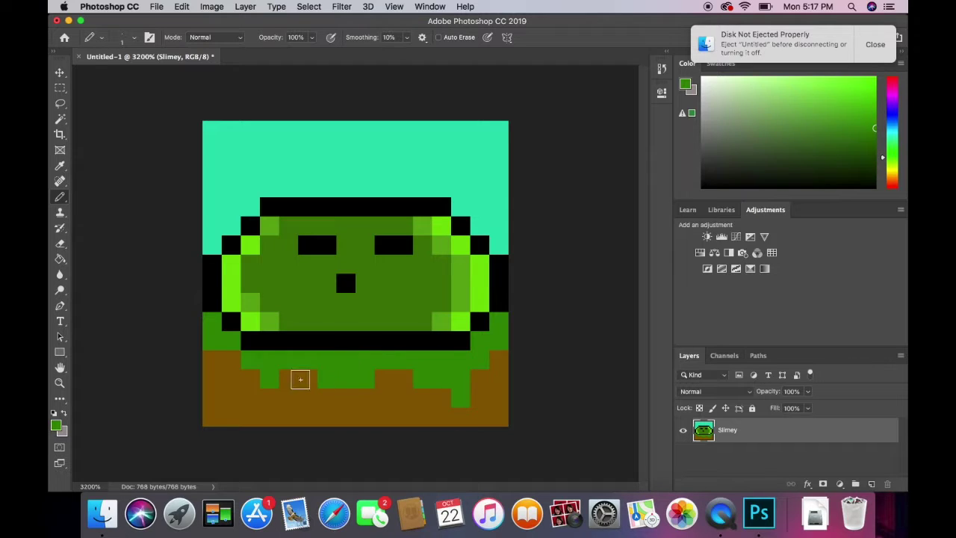
{"action": "left_click_drag", "start_coordinate": [222, 367], "coordinate": [212, 363]}
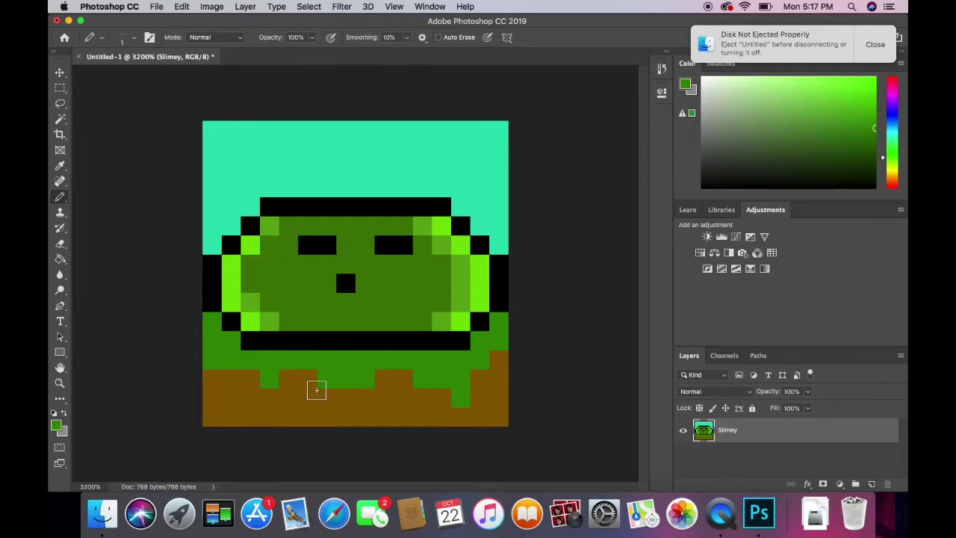
- Undo the ragged grass strokes below the creature, keeping the green patches beside its base
{"action": "key", "text": "super+z"}
{"action": "key", "text": "super+z"}
{"action": "key", "text": "z"}
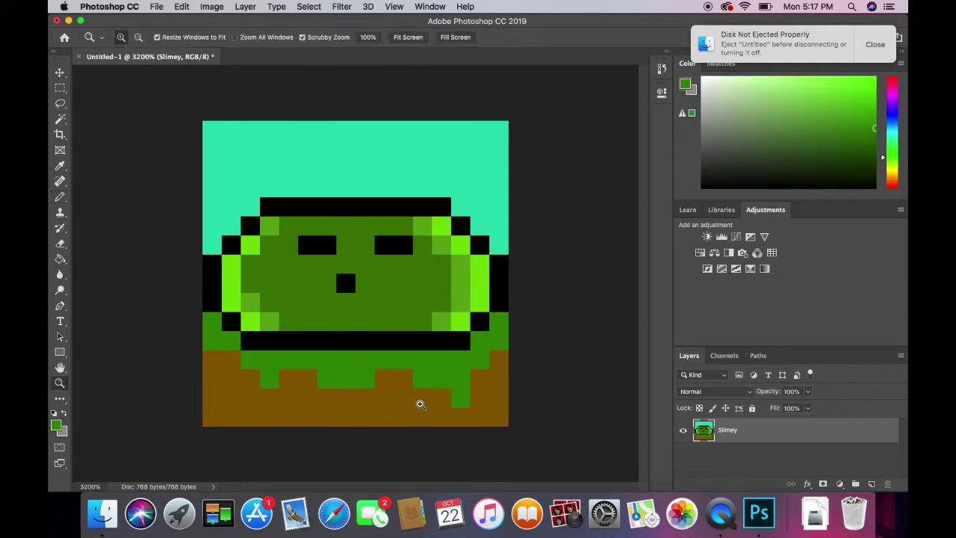
{"action": "key", "text": "super+z"}
{"action": "key", "text": "super+z"}
{"action": "key", "text": "super+z"}
{"action": "key", "text": "super+z"}
{"action": "key", "text": "super+z"}
{"action": "key", "text": "super+z"}
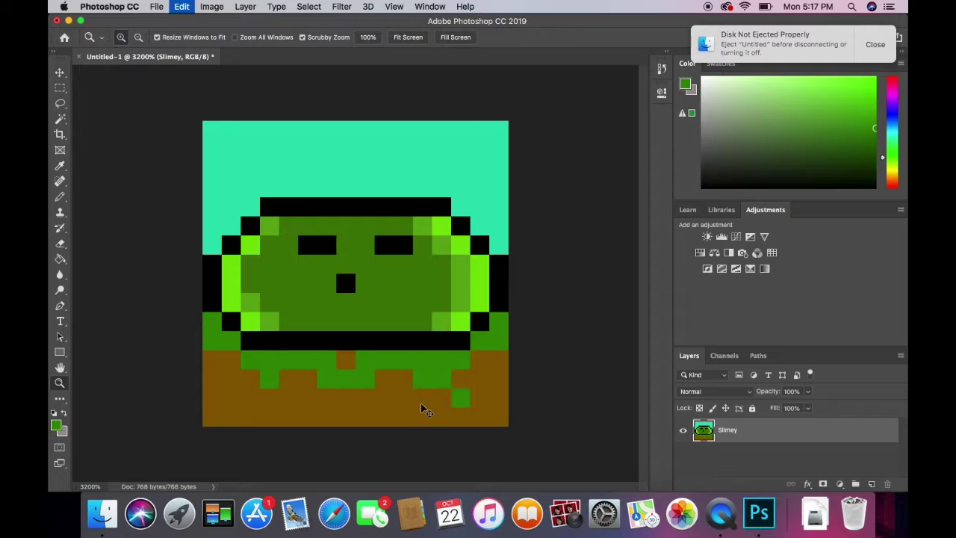
{"action": "key", "text": "super+z"}
{"action": "key", "text": "super+z"}
{"action": "key", "text": "super+z"}
{"action": "key", "text": "super+z"}
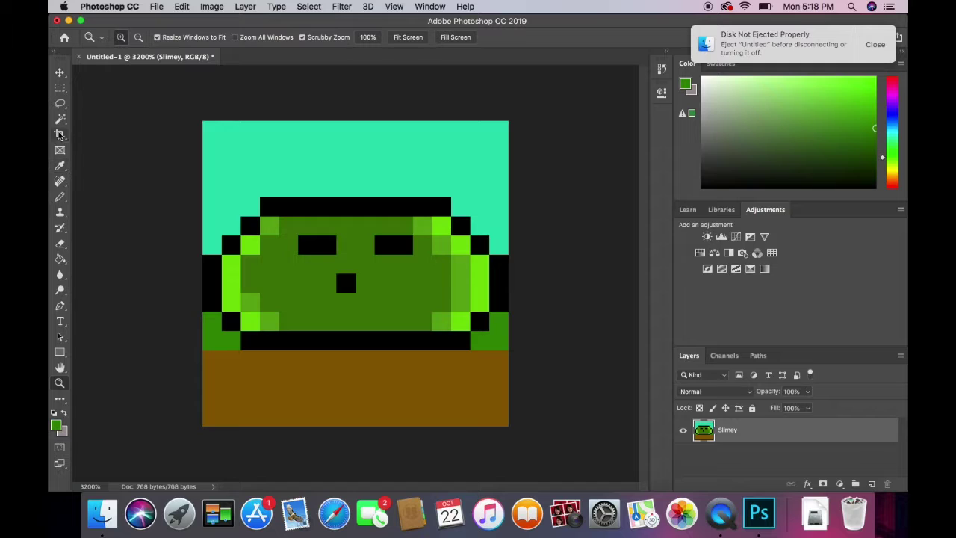
- With the Pencil tool, paint a one-pixel-high green grass row across the full width directly below the creature
{"action": "left_click", "coordinate": [61, 197]}
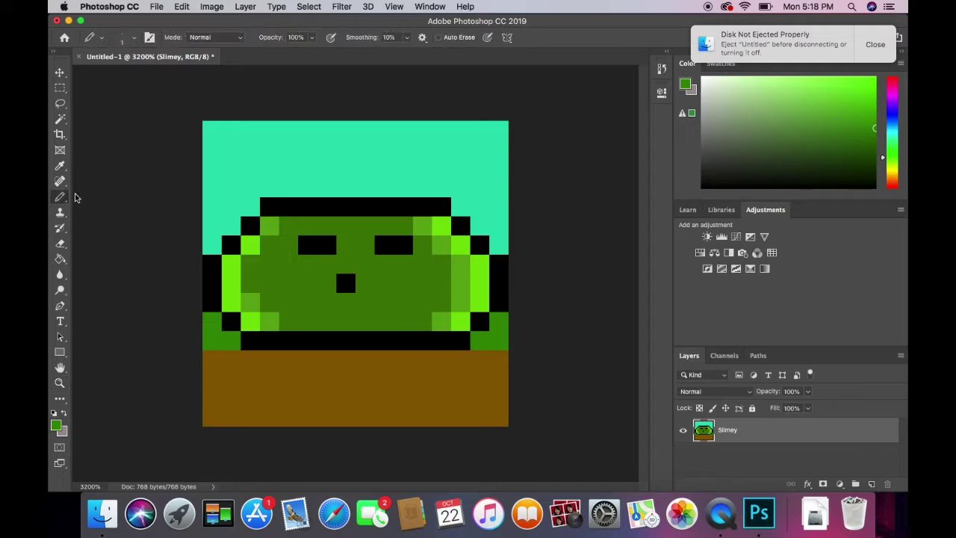
{"action": "left_click_drag", "start_coordinate": [500, 359], "coordinate": [185, 355]}
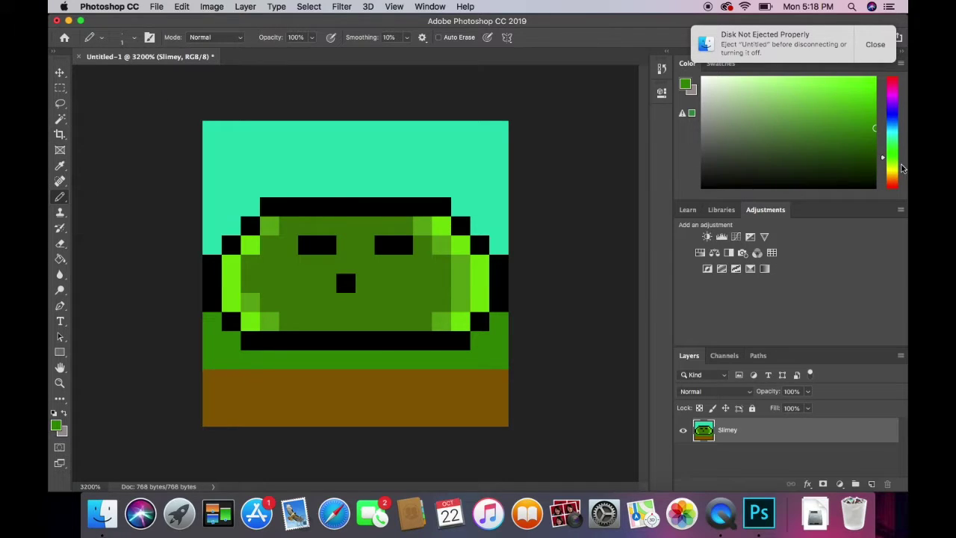
- Try a pink and a black test pixel on the brown ground, undoing each one
{"action": "left_click_drag", "start_coordinate": [896, 170], "coordinate": [898, 95]}
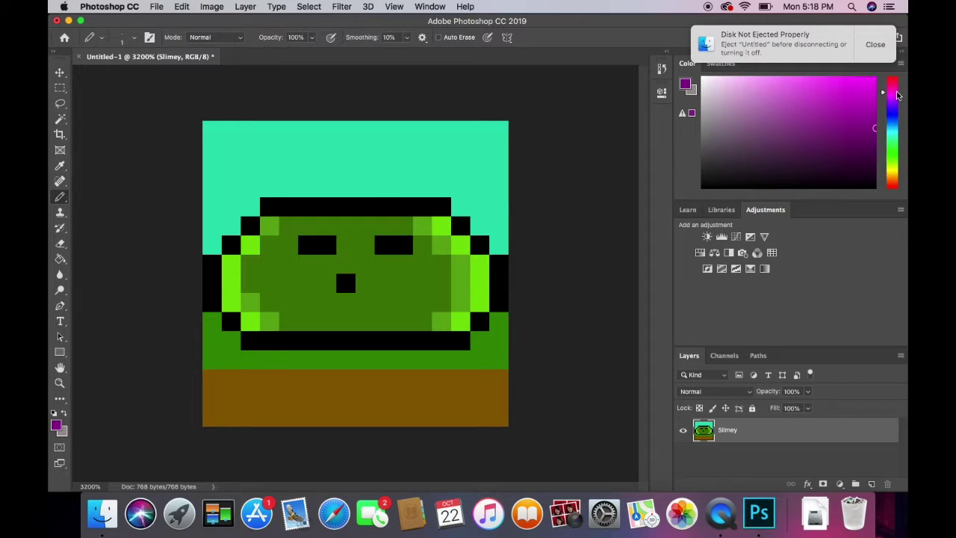
{"action": "left_click", "coordinate": [794, 99]}
{"action": "left_click", "coordinate": [482, 404]}
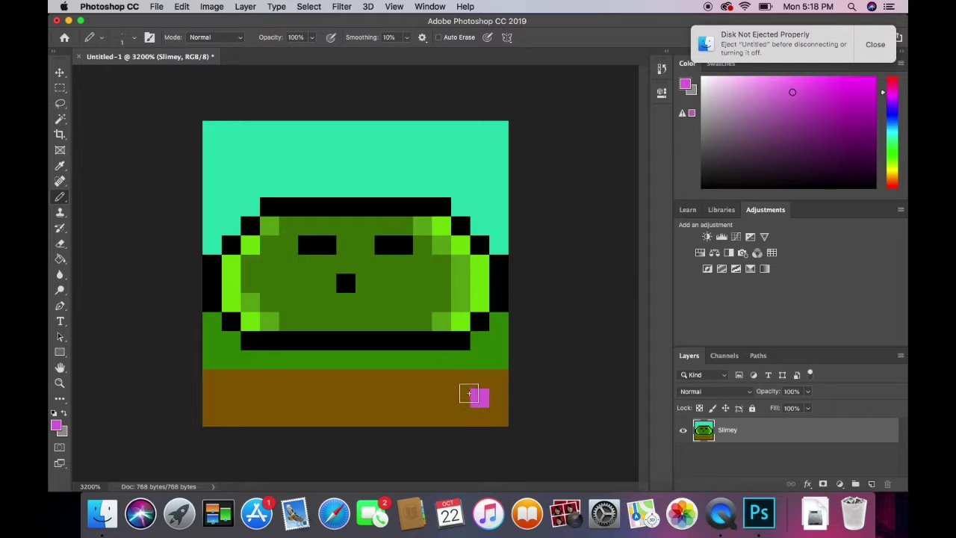
{"action": "key", "text": "super+z"}
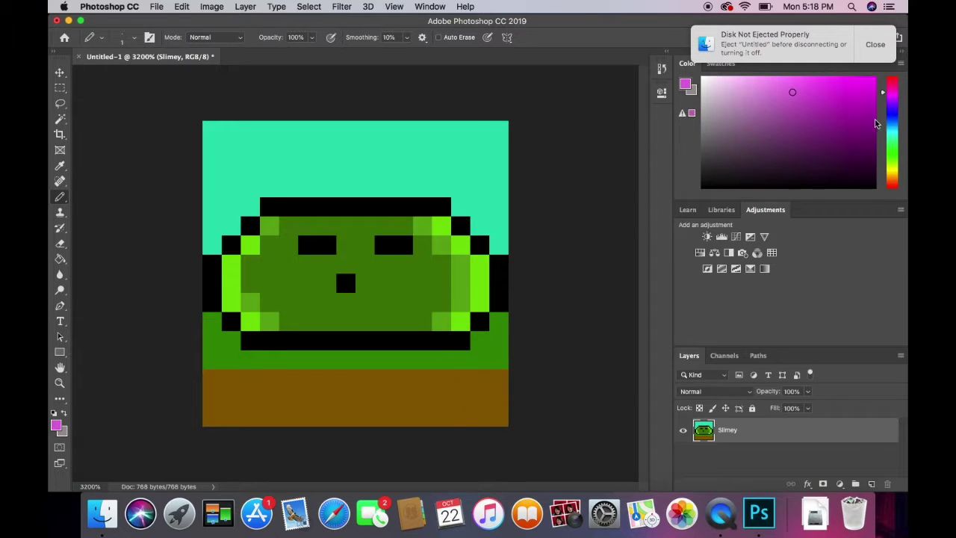
{"action": "mouse_move", "coordinate": [894, 93]}
{"action": "left_mouse_down"}
{"action": "mouse_move", "coordinate": [894, 82]}
{"action": "mouse_move", "coordinate": [902, 121]}
{"action": "left_mouse_up"}
{"action": "left_click_drag", "start_coordinate": [859, 176], "coordinate": [836, 219]}
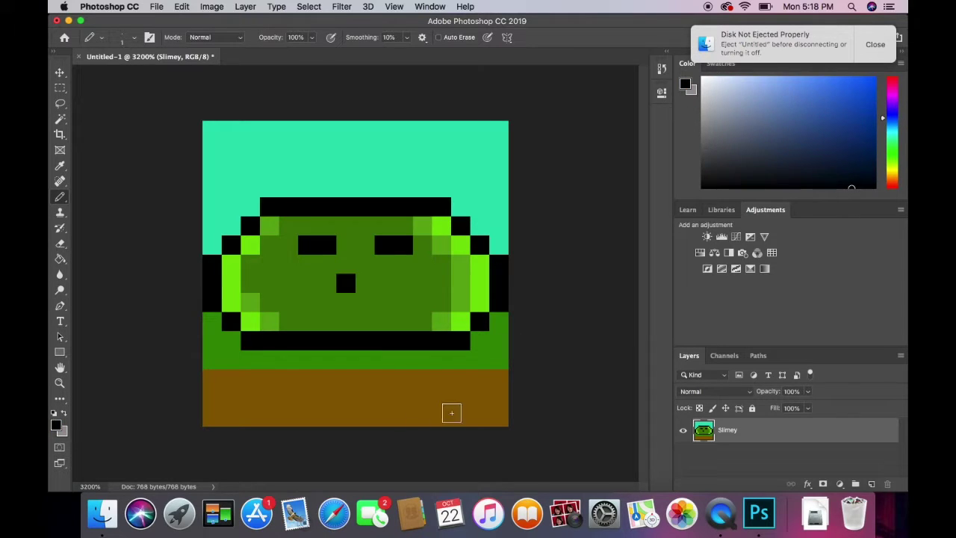
{"action": "left_click", "coordinate": [479, 397]}
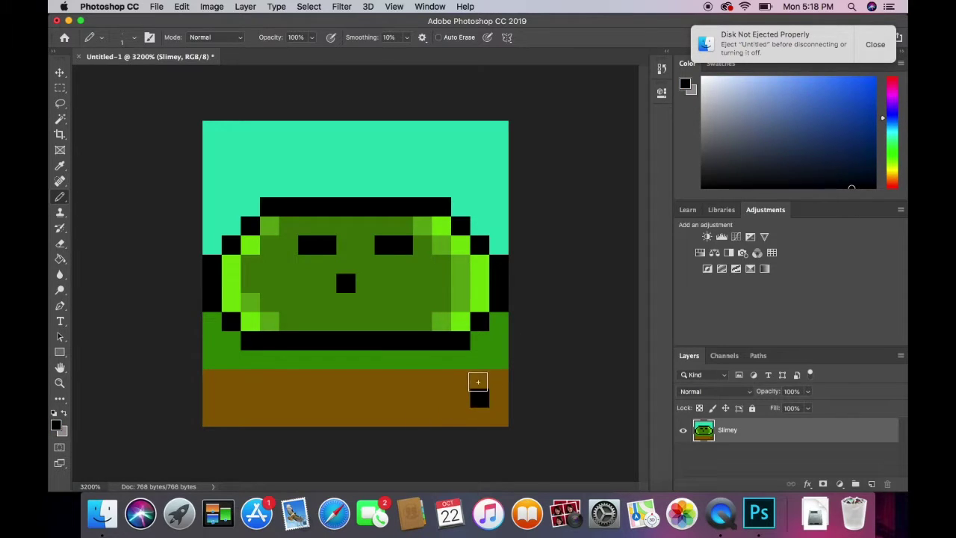
{"action": "key", "text": "cmd+z"}
- Choose a muted green and draw two vertical marks two pixels high on the right half of the brown ground
{"action": "left_click", "coordinate": [896, 159]}
{"action": "left_click_drag", "start_coordinate": [837, 162], "coordinate": [779, 126]}
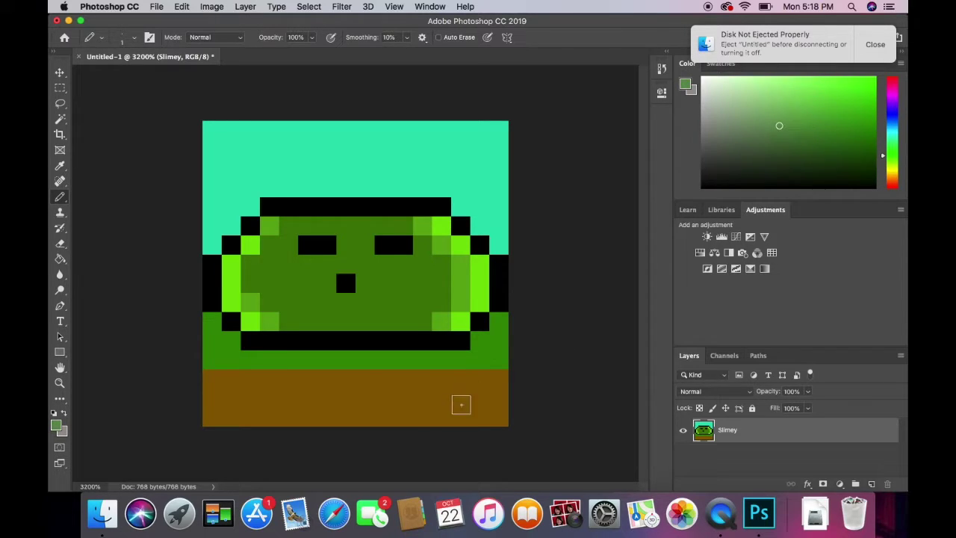
{"action": "left_click", "coordinate": [480, 398]}
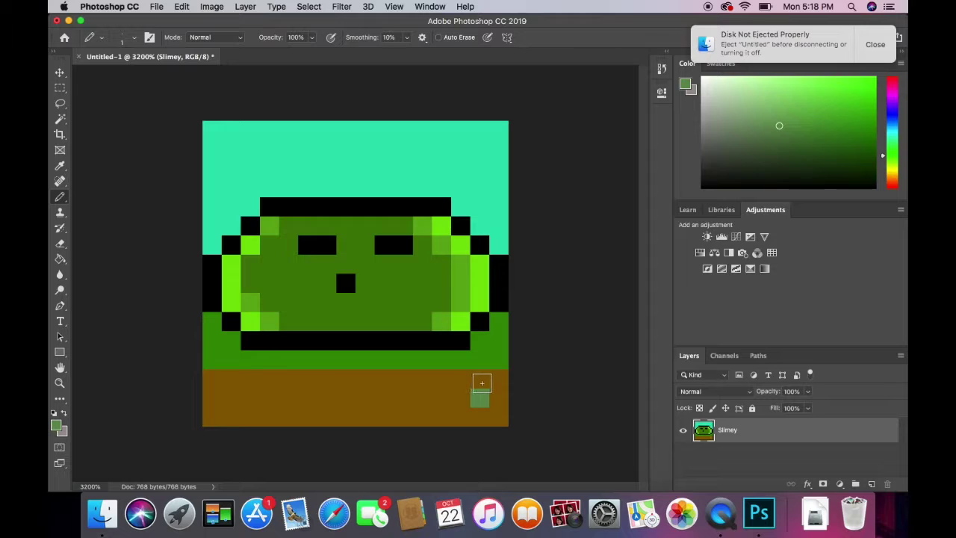
{"action": "left_click", "coordinate": [481, 383]}
{"action": "left_click", "coordinate": [383, 411]}
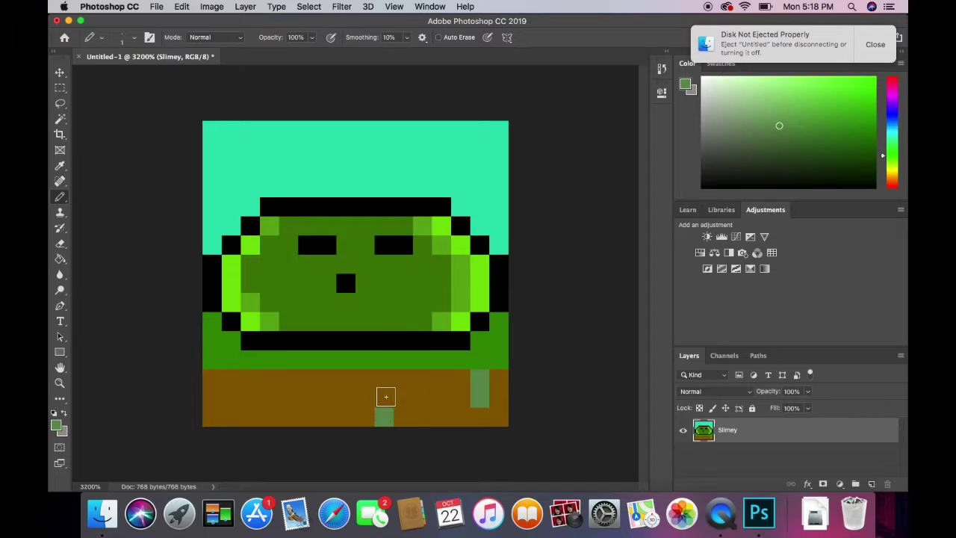
{"action": "left_click", "coordinate": [384, 395]}
- Draw two more muted green vertical marks two pixels high on the left half of the brown ground, undoing stray pixels
{"action": "left_click", "coordinate": [272, 396]}
{"action": "left_click", "coordinate": [268, 381]}
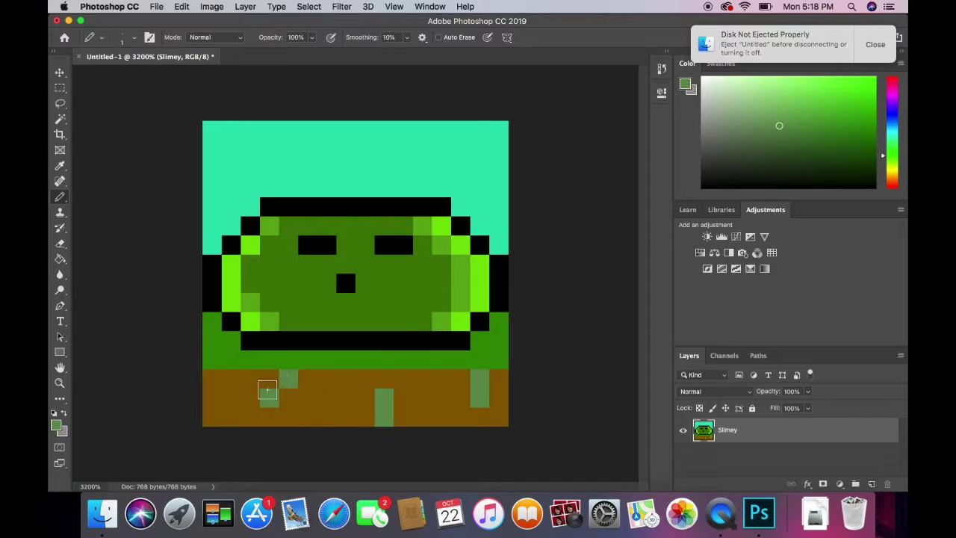
{"action": "left_click", "coordinate": [228, 397]}
{"action": "key", "text": "super+z"}
{"action": "left_click", "coordinate": [324, 416]}
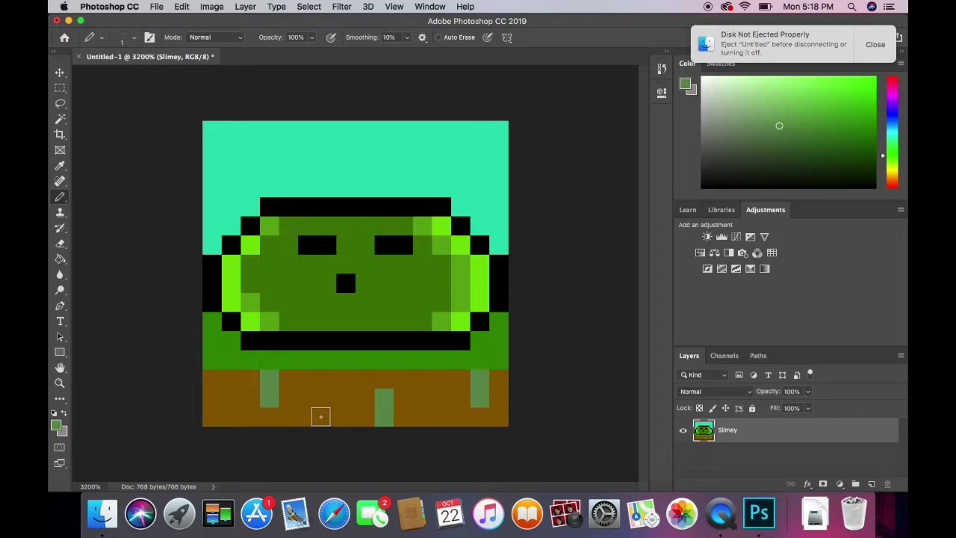
{"action": "left_click", "coordinate": [324, 396]}
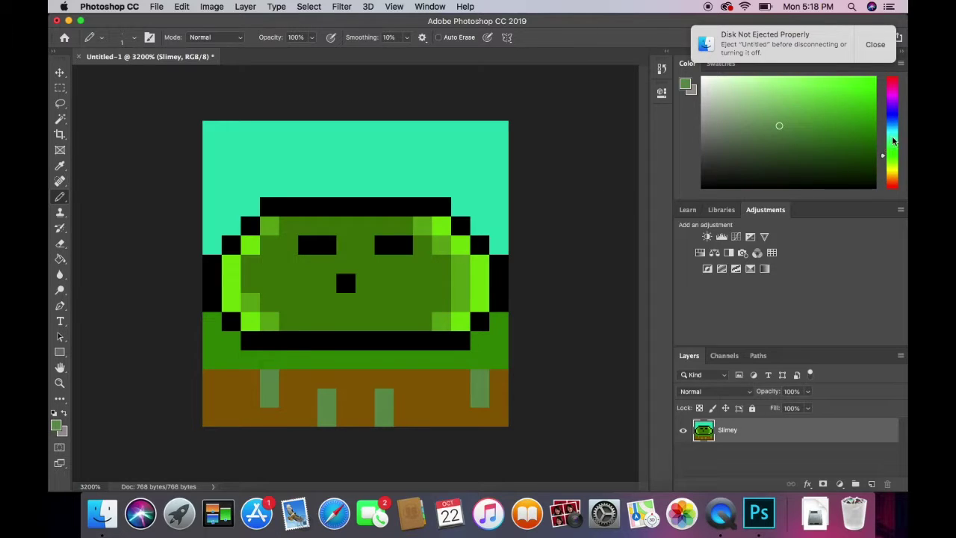
- Choose a bright yellow and paint five-pixel flower petals around the tops of three green stems, leaving the second stem from the left plain
{"action": "mouse_move", "coordinate": [893, 147]}
{"action": "left_mouse_down"}
{"action": "mouse_move", "coordinate": [898, 90]}
{"action": "mouse_move", "coordinate": [907, 177]}
{"action": "left_mouse_up"}
{"action": "left_click", "coordinate": [840, 96]}
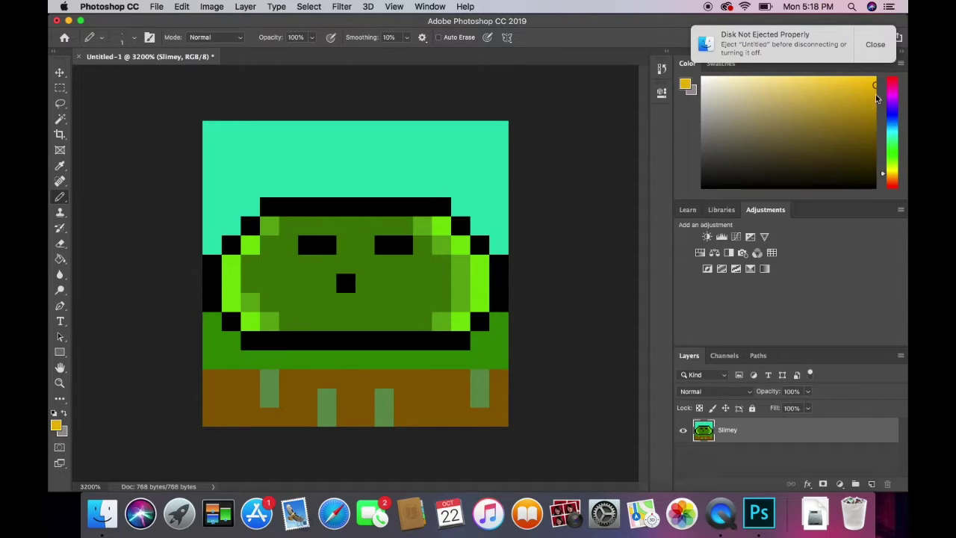
{"action": "left_click", "coordinate": [892, 168]}
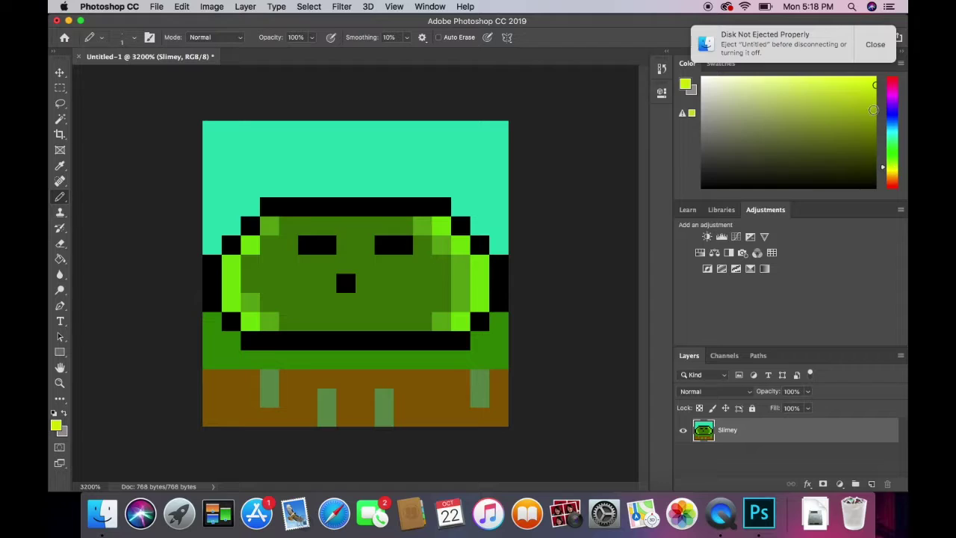
{"action": "mouse_move", "coordinate": [367, 397]}
{"action": "left_mouse_down"}
{"action": "mouse_move", "coordinate": [366, 377]}
{"action": "mouse_move", "coordinate": [406, 380]}
{"action": "mouse_move", "coordinate": [403, 398]}
{"action": "left_mouse_up"}
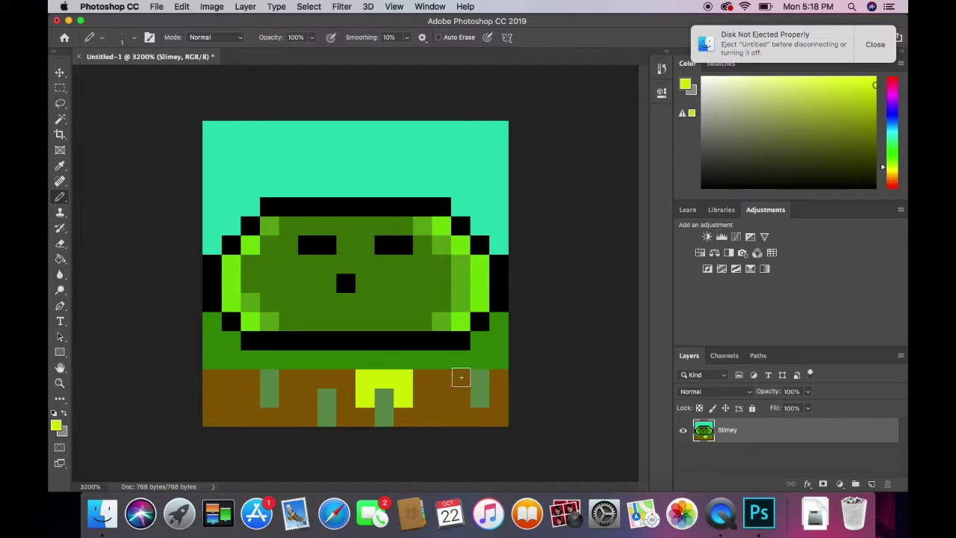
{"action": "left_click", "coordinate": [460, 380]}
{"action": "mouse_move", "coordinate": [462, 364]}
{"action": "left_mouse_down"}
{"action": "mouse_move", "coordinate": [499, 361]}
{"action": "mouse_move", "coordinate": [498, 375]}
{"action": "left_mouse_up"}
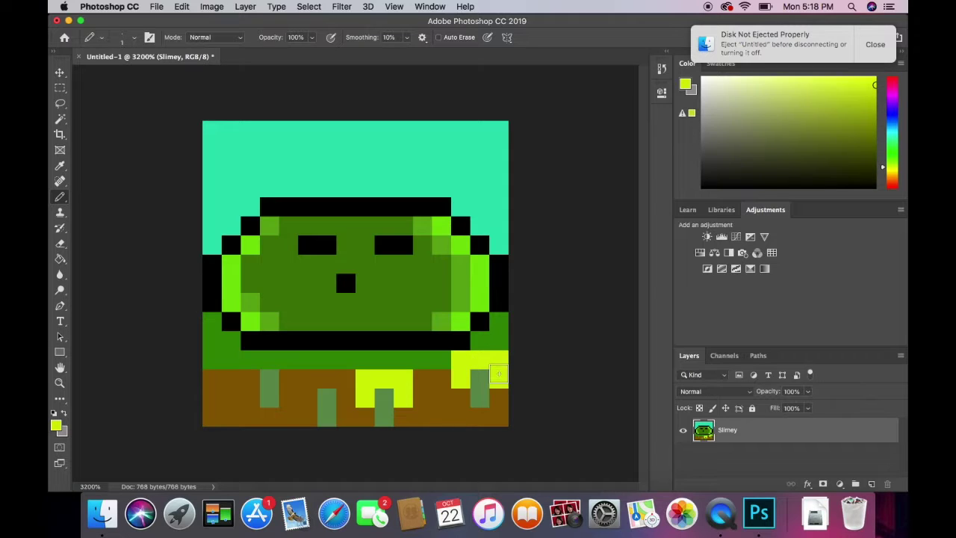
{"action": "left_click", "coordinate": [251, 378]}
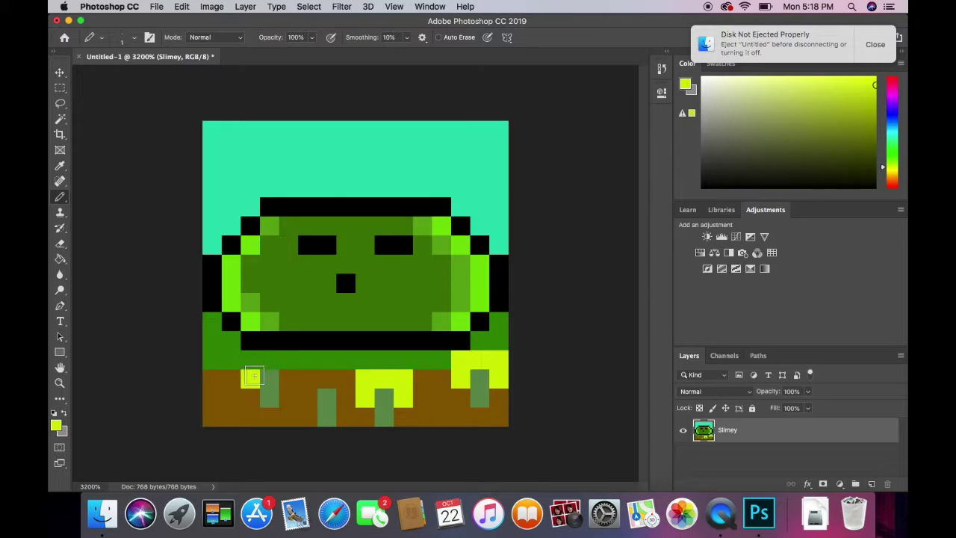
{"action": "mouse_move", "coordinate": [250, 359]}
{"action": "left_mouse_down"}
{"action": "mouse_move", "coordinate": [290, 362]}
{"action": "mouse_move", "coordinate": [289, 378]}
{"action": "left_mouse_up"}
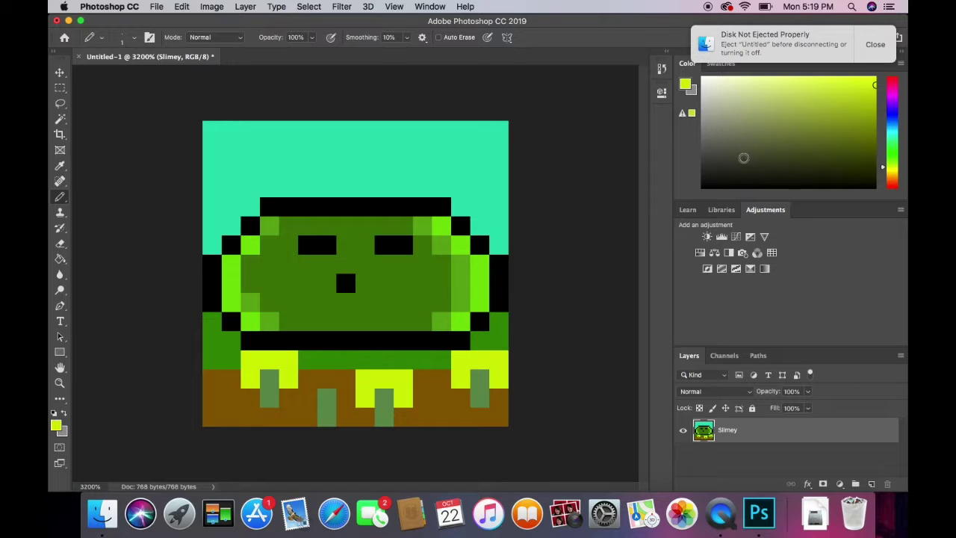
- Choose a golden orange and paint a one-pixel center in each of the three yellow flowers
{"action": "left_click_drag", "start_coordinate": [898, 134], "coordinate": [905, 173]}
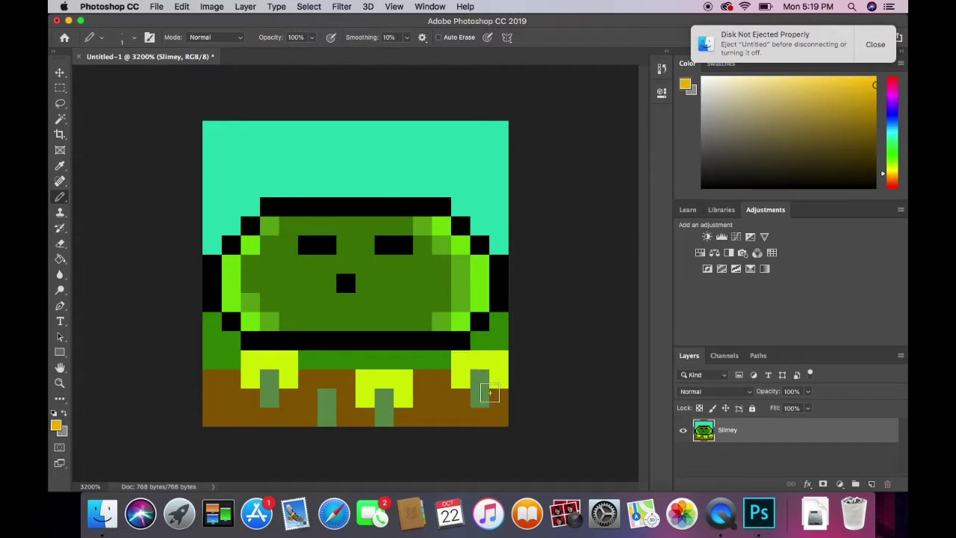
{"action": "left_click", "coordinate": [480, 379]}
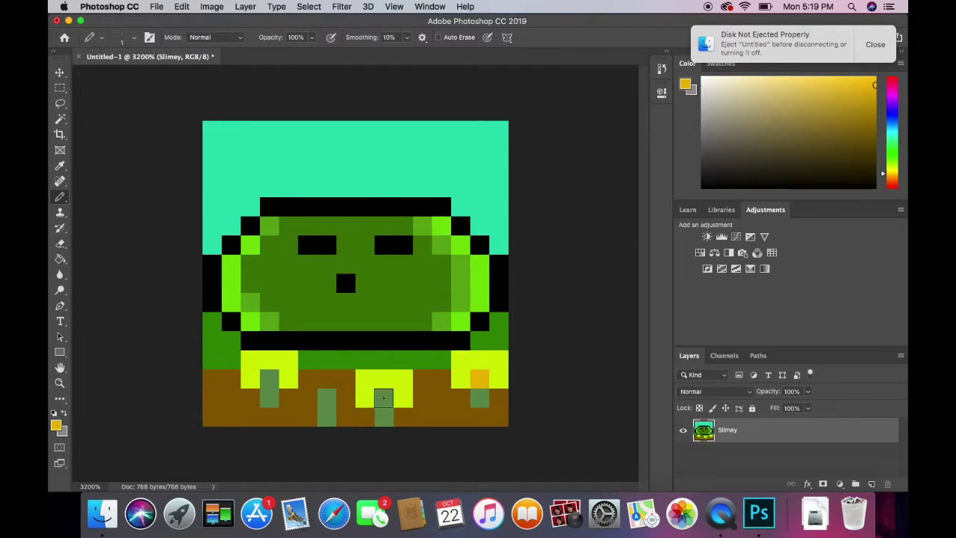
{"action": "left_click", "coordinate": [383, 398]}
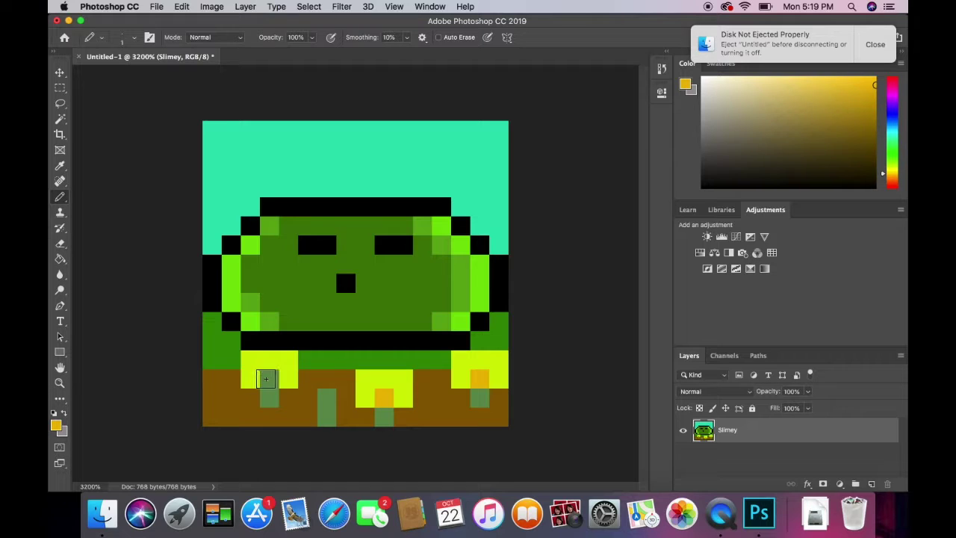
{"action": "left_click", "coordinate": [265, 379]}
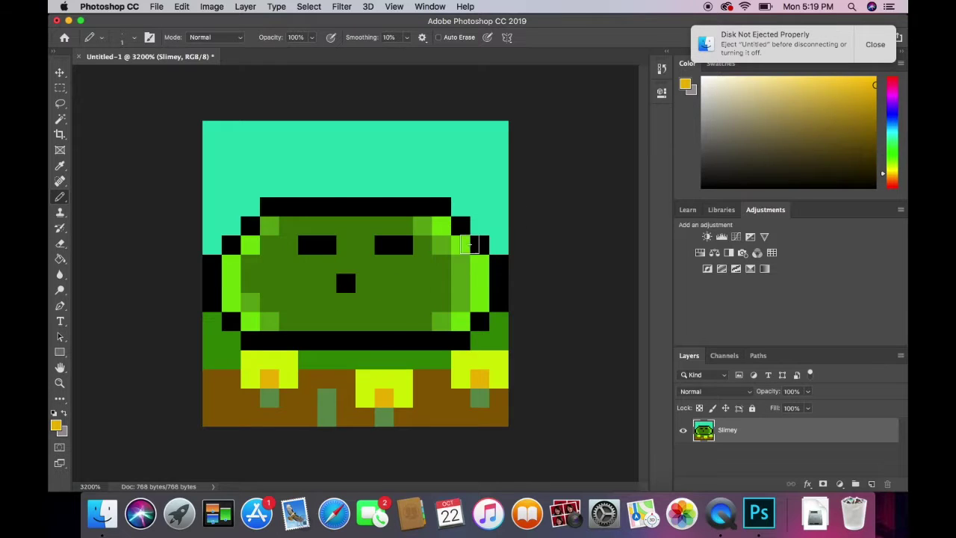
- Sample the ground's brown and paint over the green stem that has no flower
{"action": "left_click", "coordinate": [60, 166]}
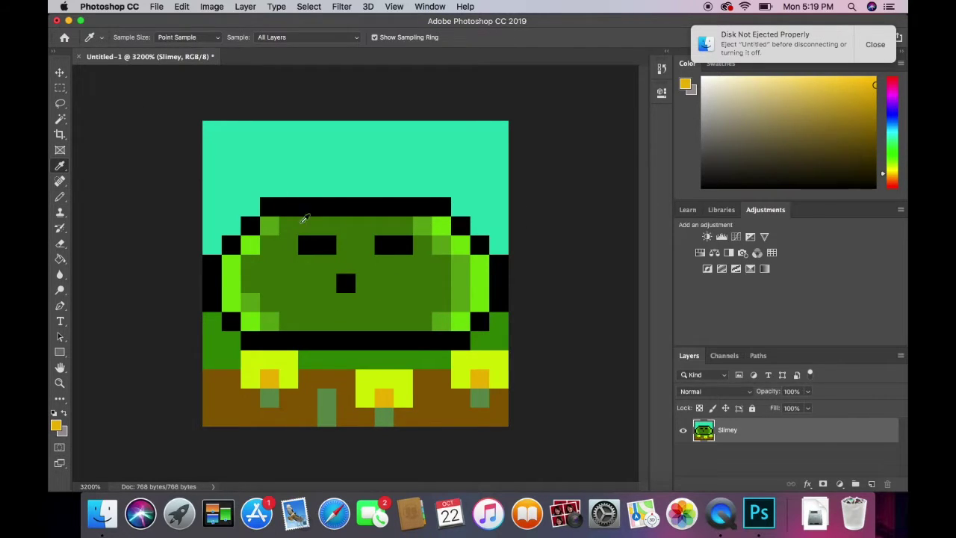
{"action": "left_click", "coordinate": [430, 394]}
{"action": "left_click", "coordinate": [59, 196]}
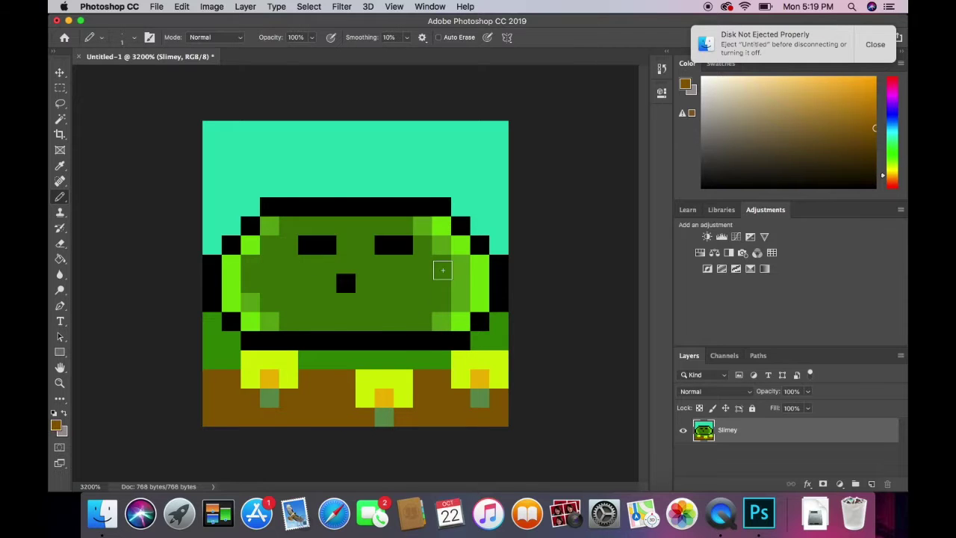
- Choose white and paint a cloud in the upper right sky, three pixels wide with one pixel above its middle
{"action": "left_click_drag", "start_coordinate": [893, 161], "coordinate": [906, 84]}
{"action": "left_click_drag", "start_coordinate": [745, 123], "coordinate": [700, 62]}
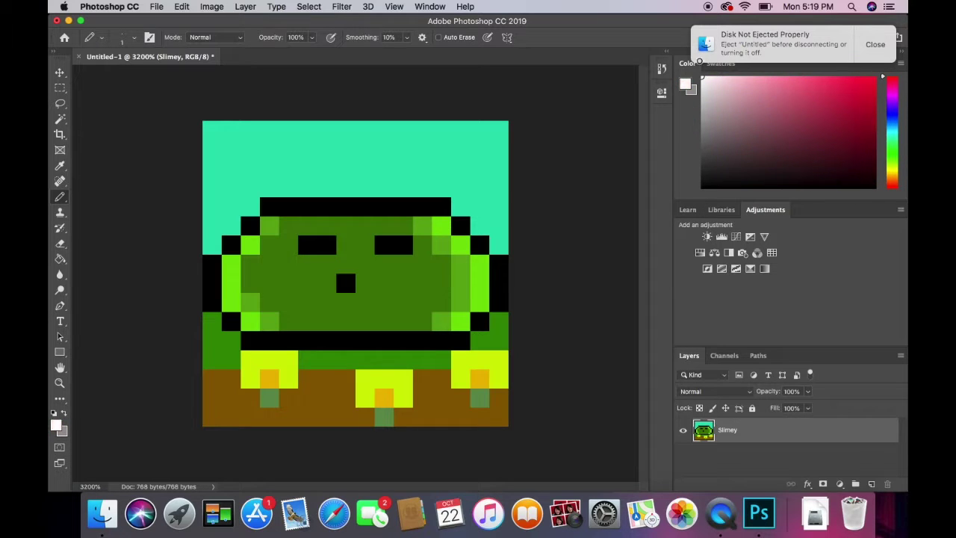
{"action": "left_click_drag", "start_coordinate": [481, 150], "coordinate": [457, 150]}
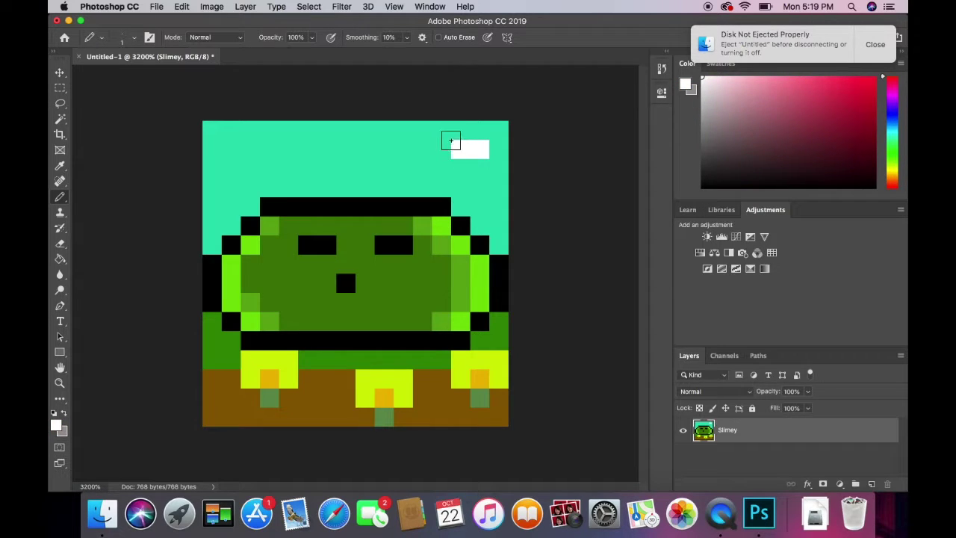
{"action": "left_click", "coordinate": [443, 149]}
{"action": "left_click", "coordinate": [461, 131]}
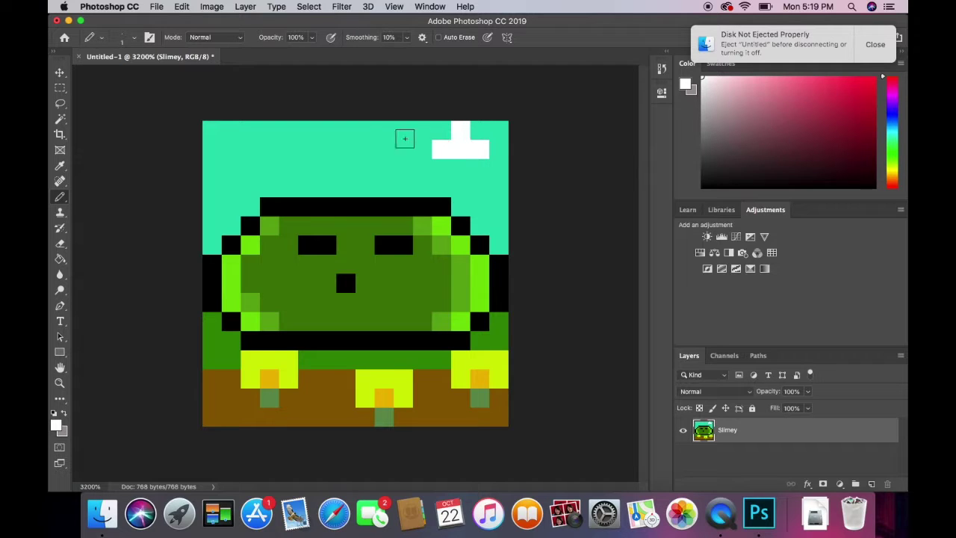
- Paint a white cloud in the upper left sky, four pixels wide with one pixel above and one below
{"action": "left_click_drag", "start_coordinate": [247, 149], "coordinate": [310, 152]}
{"action": "left_click", "coordinate": [294, 165]}
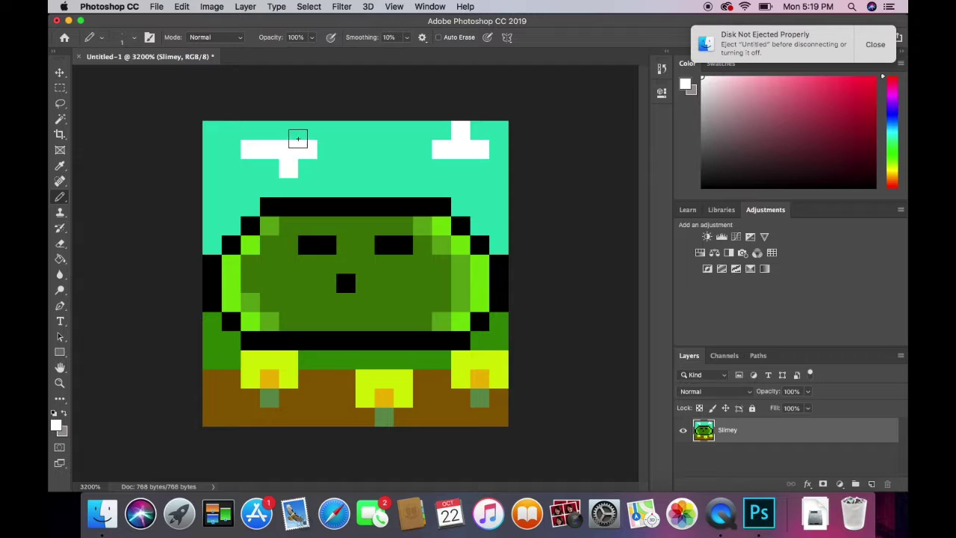
{"action": "left_click", "coordinate": [276, 132]}
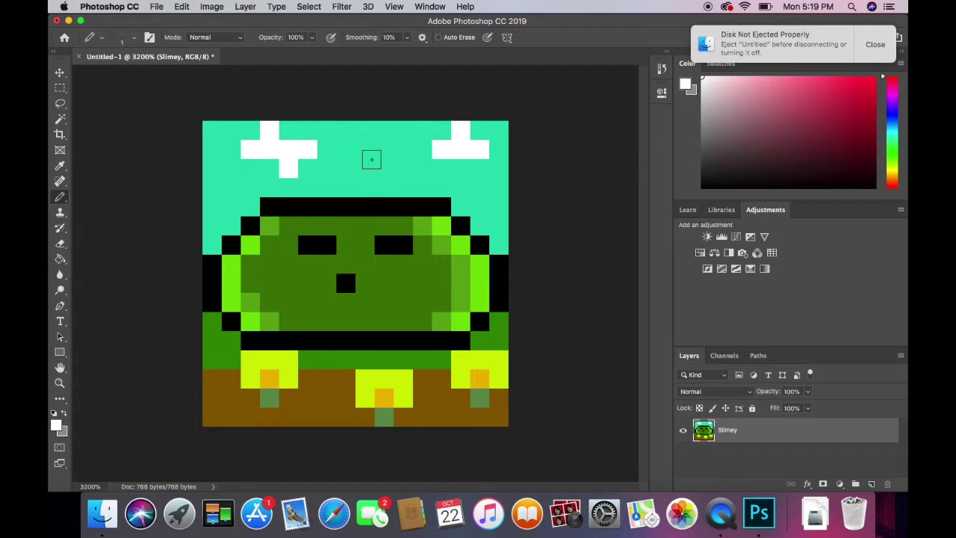
- Add a two-pixel white cloud mid-sky and single white pixels at the sky's top middle and right edge
{"action": "left_click_drag", "start_coordinate": [384, 173], "coordinate": [369, 170]}
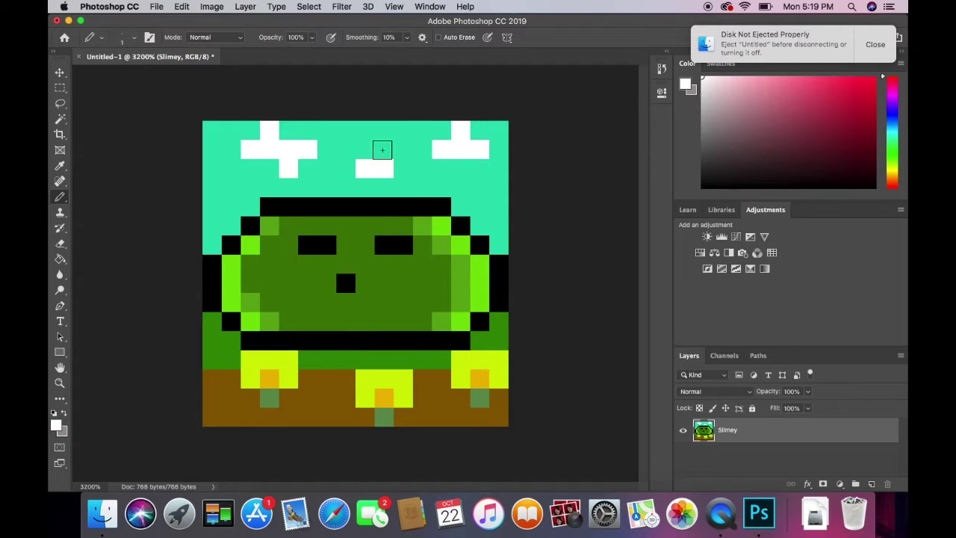
{"action": "left_click", "coordinate": [348, 133]}
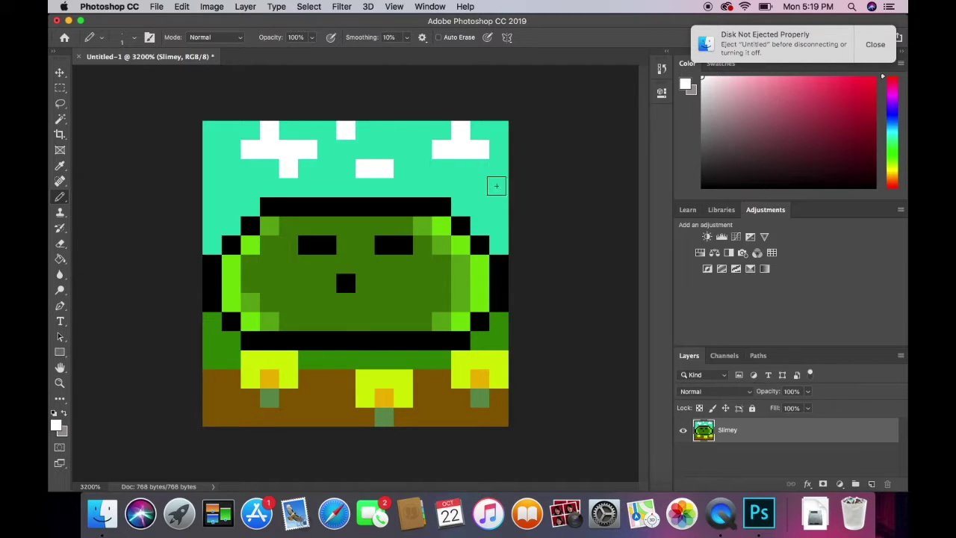
{"action": "left_click", "coordinate": [499, 186]}
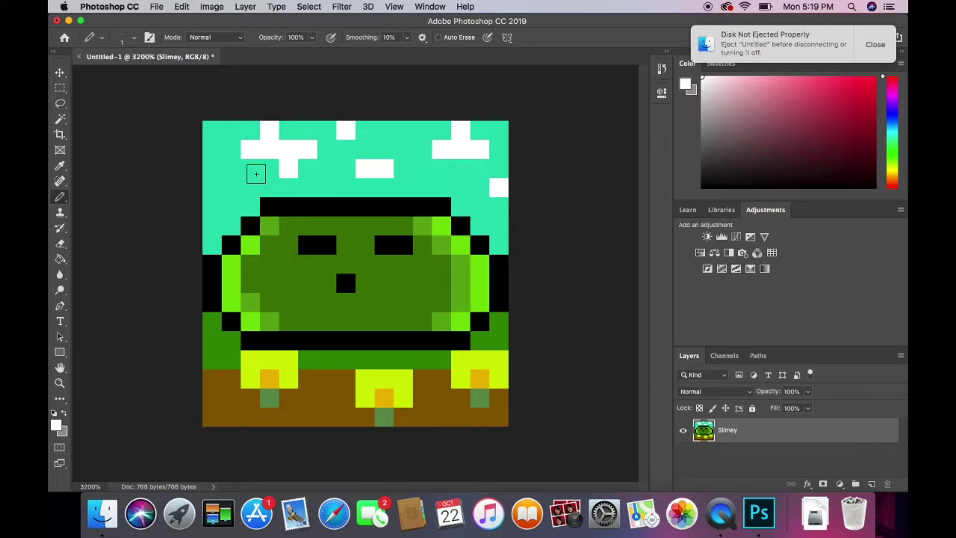
- Try several small white cloud shapes near the sky's left edge, undoing each one
{"action": "left_click", "coordinate": [213, 168]}
{"action": "left_click", "coordinate": [227, 182]}
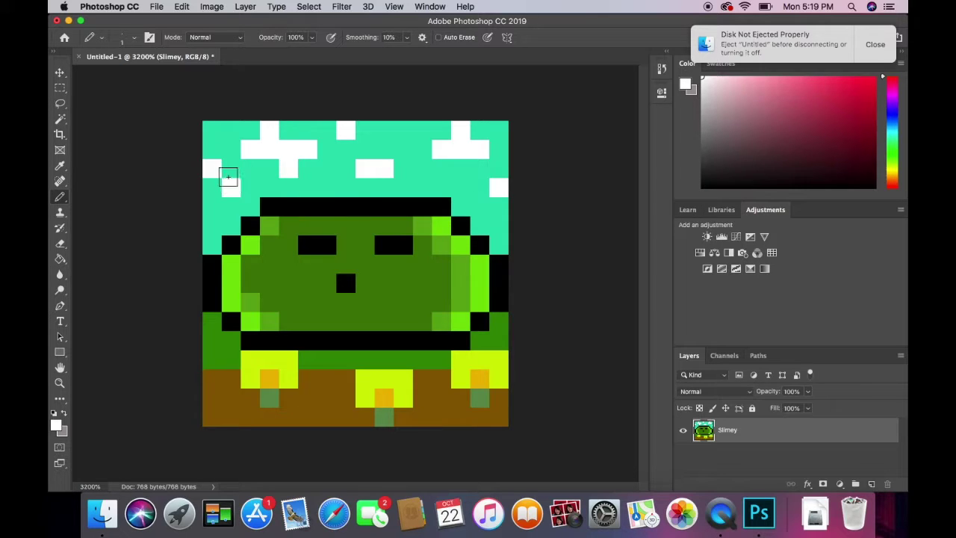
{"action": "left_click", "coordinate": [226, 170]}
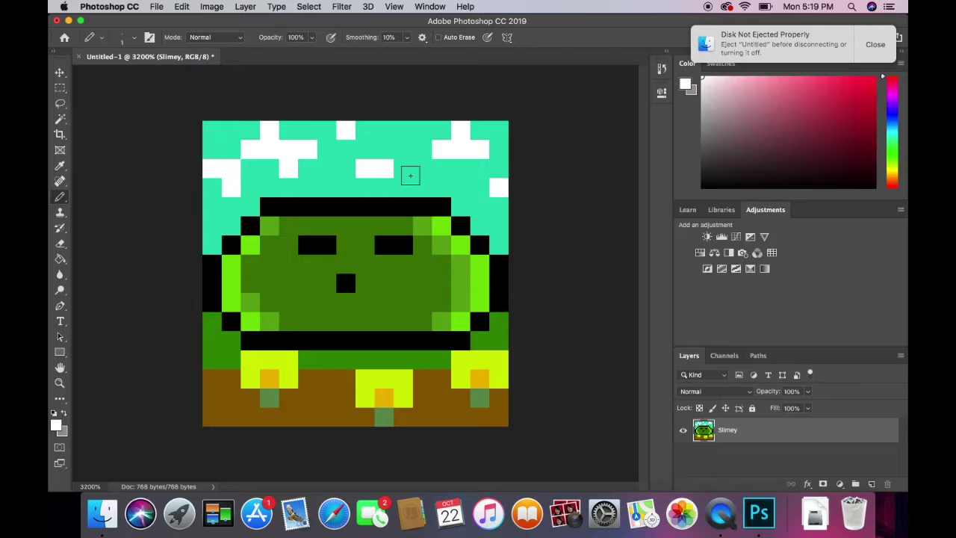
{"action": "key", "text": "super+z"}
{"action": "key", "text": "super+z"}
{"action": "key", "text": "super+z"}
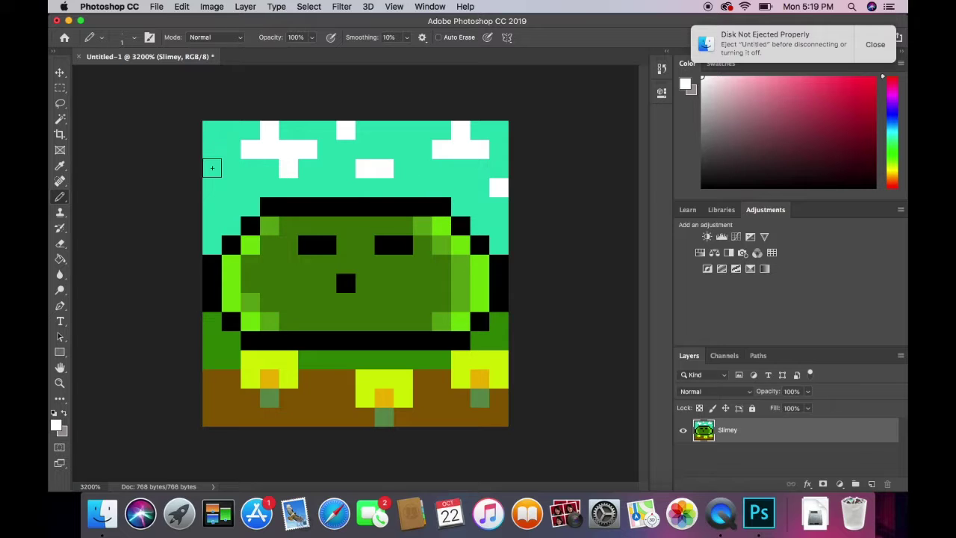
{"action": "left_click", "coordinate": [212, 187]}
{"action": "left_click", "coordinate": [212, 168]}
{"action": "key", "text": "super+z"}
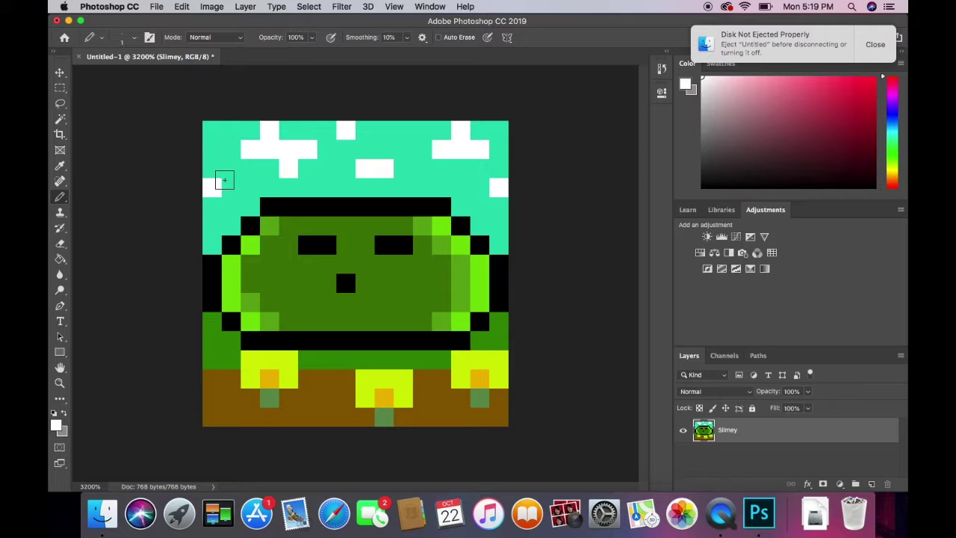
{"action": "key", "text": "super+z"}
{"action": "left_click", "coordinate": [231, 186]}
{"action": "left_click", "coordinate": [231, 168]}
{"action": "left_click", "coordinate": [212, 170]}
{"action": "key", "text": "super+z"}
{"action": "key", "text": "super+z"}
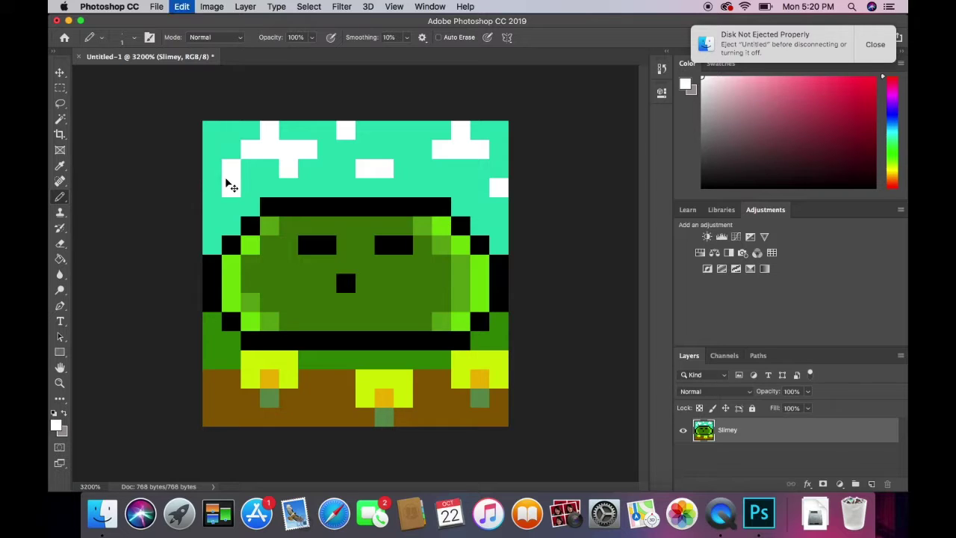
{"action": "key", "text": "super+z"}
- Paint a three-pixel L-shaped white cloud at the sky's left edge, just above the creature's shoulder
{"action": "left_click", "coordinate": [228, 201]}
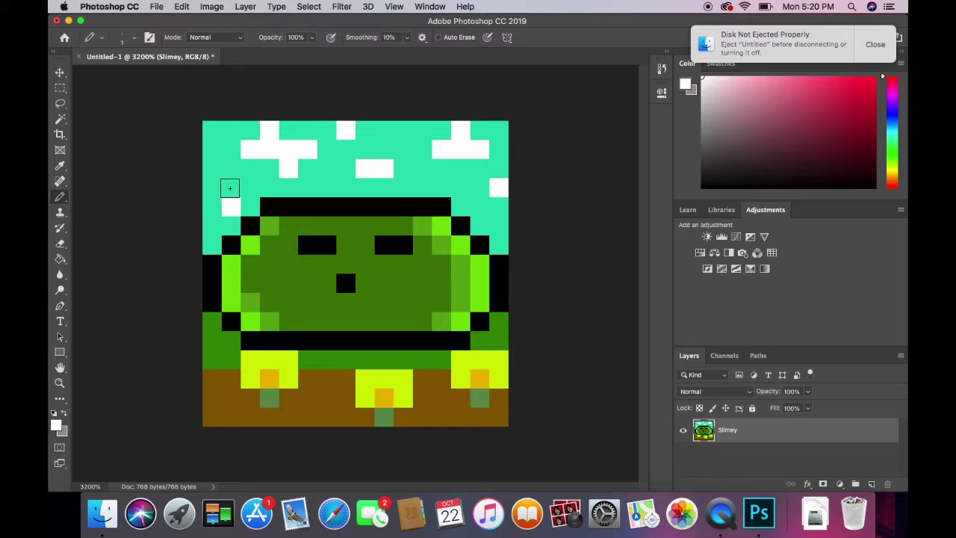
{"action": "left_click", "coordinate": [229, 186]}
{"action": "left_click", "coordinate": [212, 186]}
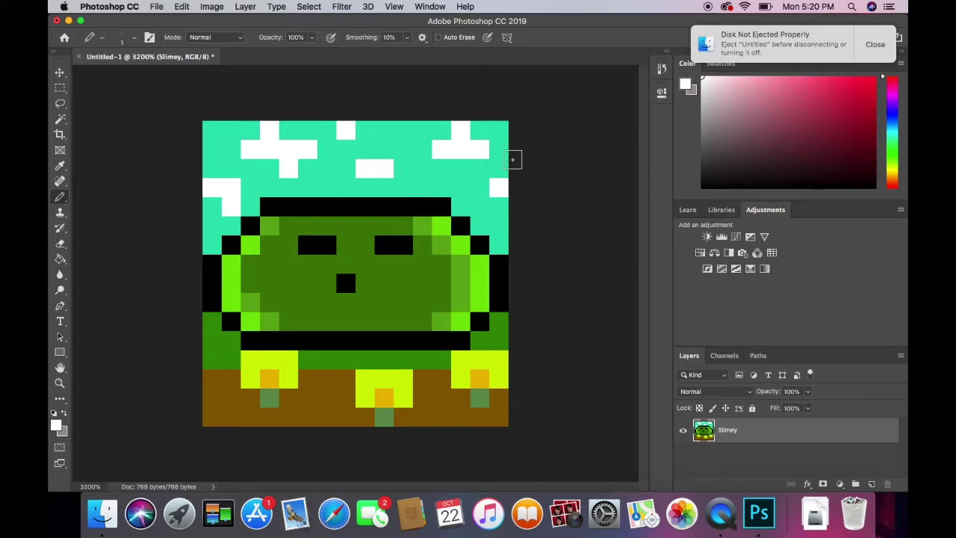
- Choose a vivid emerald green and try one pixel on the creature's lower right body, undoing it
{"action": "left_click", "coordinate": [894, 145]}
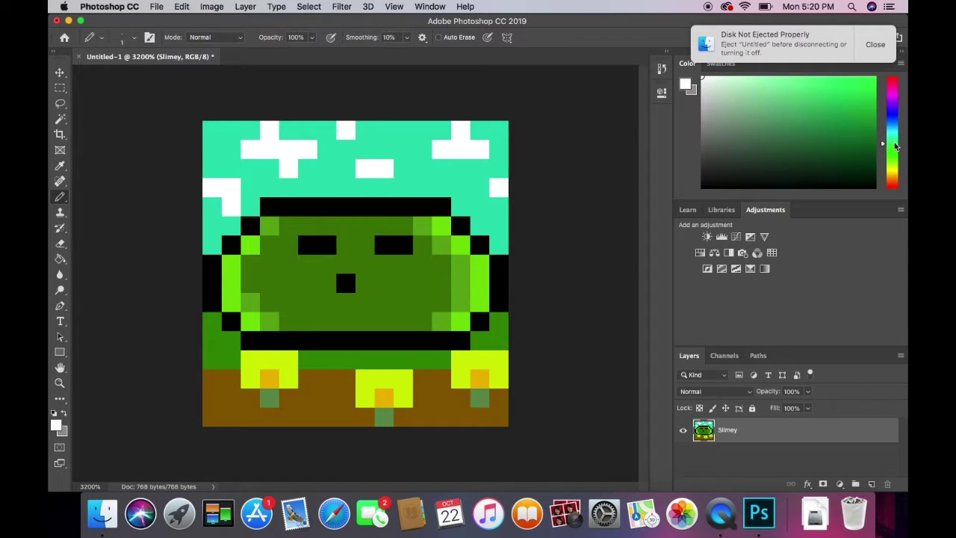
{"action": "left_click", "coordinate": [850, 104]}
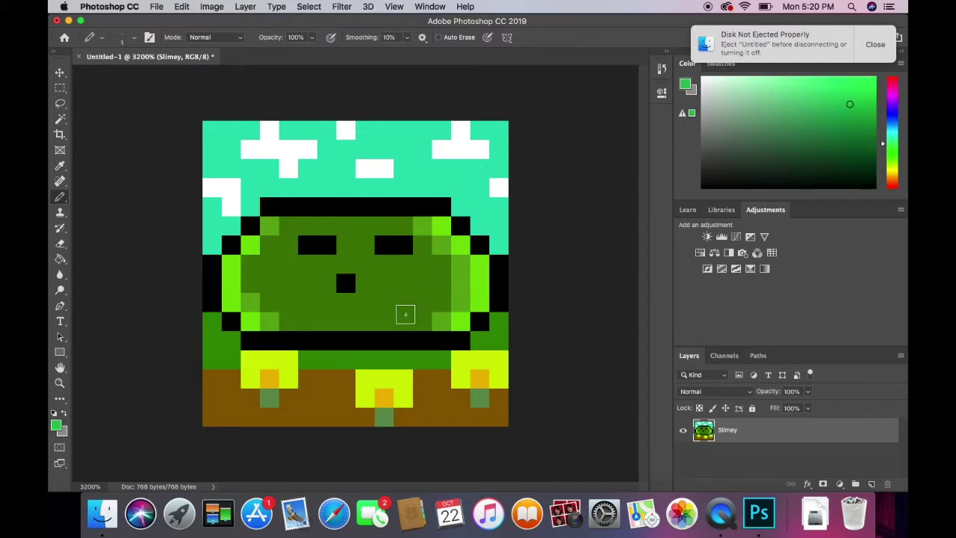
{"action": "left_click", "coordinate": [420, 306]}
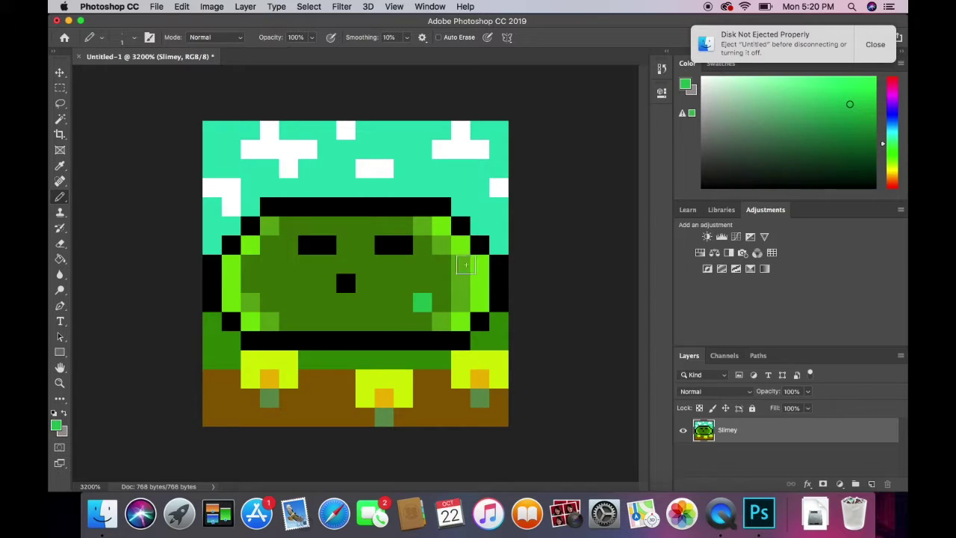
{"action": "key", "text": "super+z"}
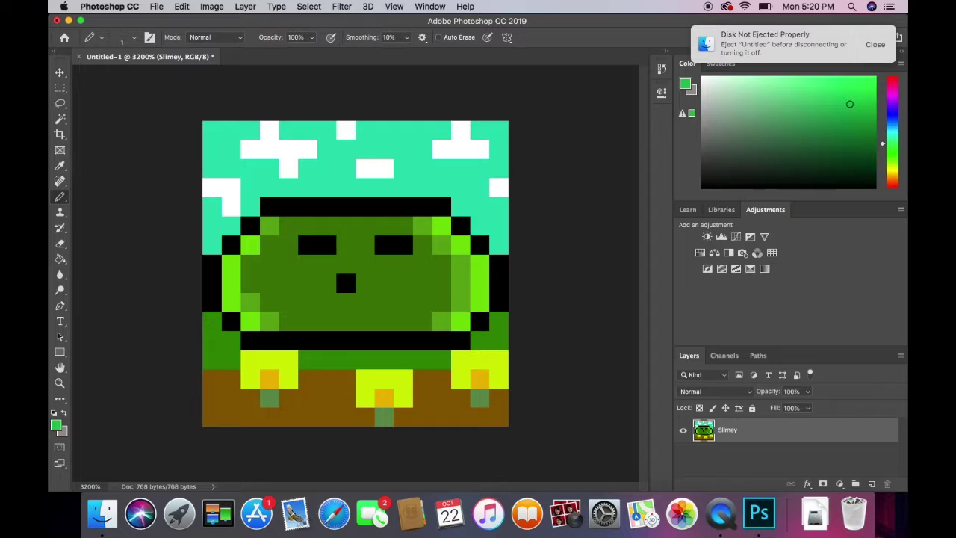
- Try a five-pixel emerald green plus shape on the creature's lower right body, undoing all its pixels
{"action": "left_click", "coordinate": [401, 300]}
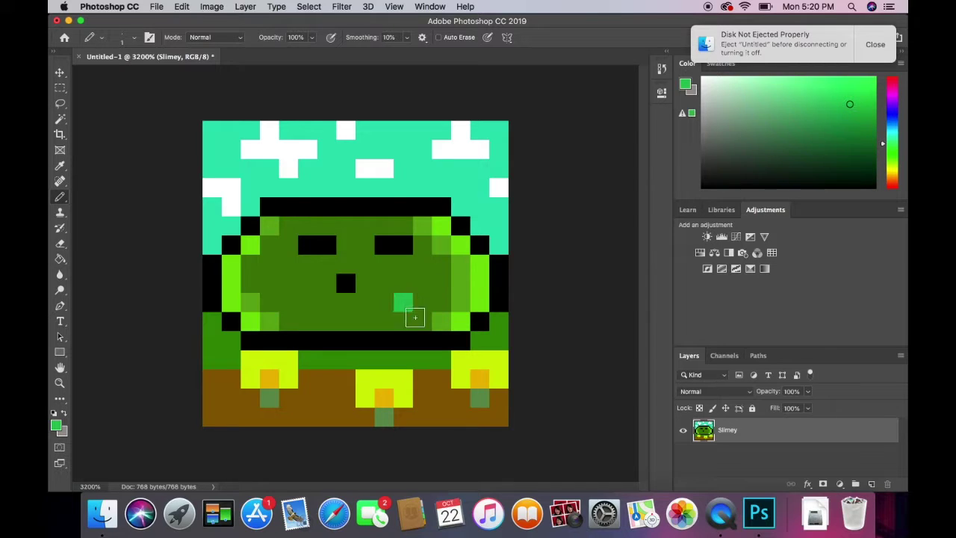
{"action": "left_click", "coordinate": [403, 321]}
{"action": "left_click", "coordinate": [383, 303]}
{"action": "left_click", "coordinate": [422, 302]}
{"action": "left_click", "coordinate": [403, 283]}
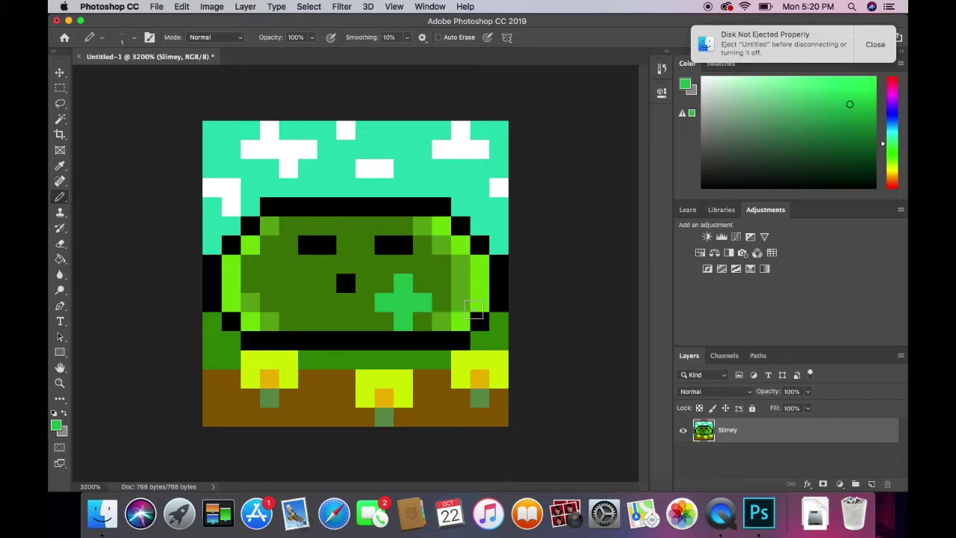
{"action": "key", "text": "super+z"}
{"action": "key", "text": "super+z"}
{"action": "key", "text": "super+z"}
{"action": "key", "text": "super+z"}
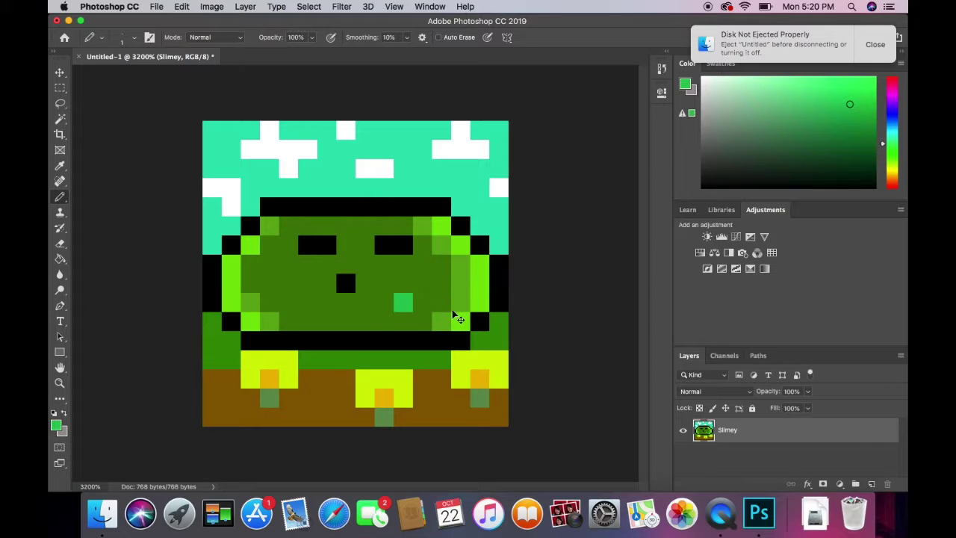
{"action": "key", "text": "super+z"}
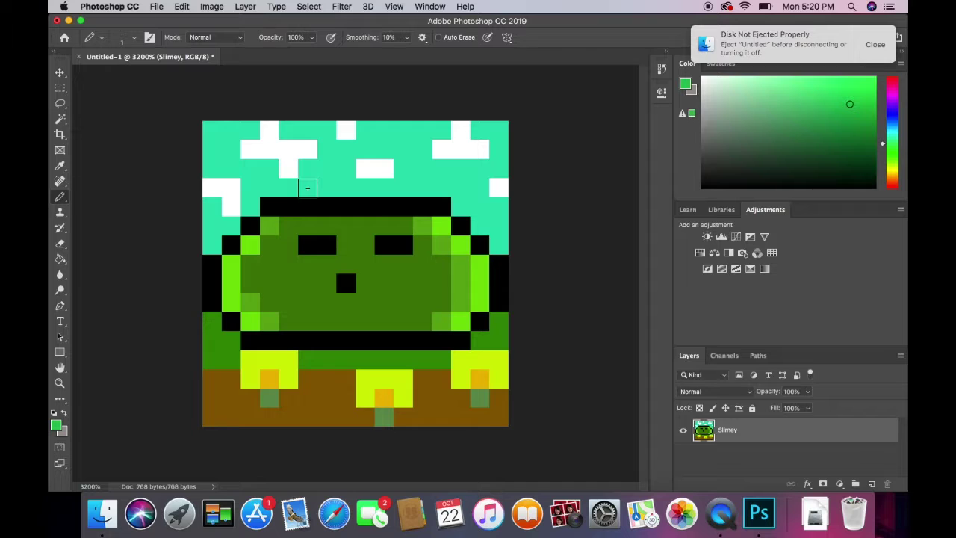
- Create a new 16 by 16 pixel RGB document at 72 pixels/inch with a white background
{"action": "key", "text": "super+n"}
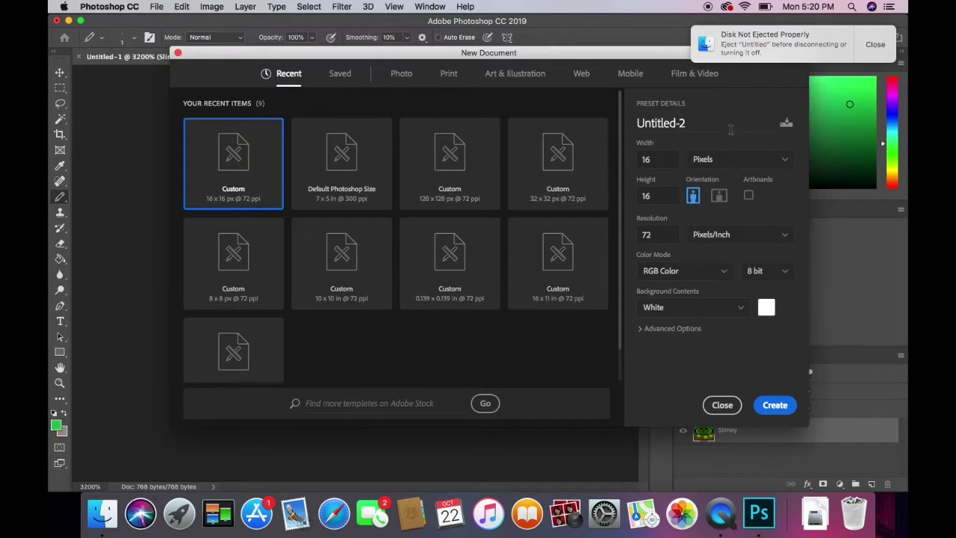
{"action": "left_click", "coordinate": [777, 404]}
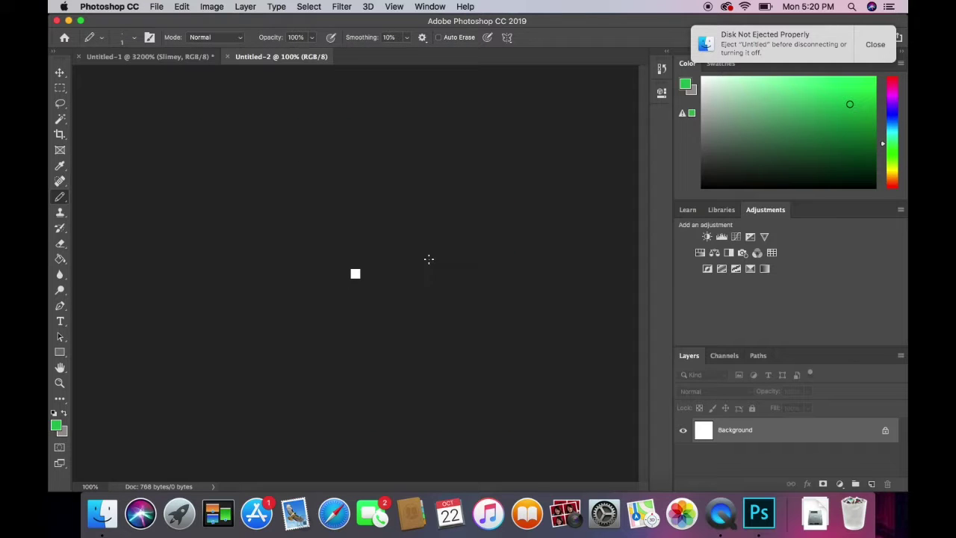
{"action": "key", "text": "super+equal"}
{"action": "key", "text": "super+equal"}
{"action": "key", "text": "super+equal"}
{"action": "key", "text": "super+equal"}
{"action": "key", "text": "super+equal"}
{"action": "key", "text": "super+equal"}
{"action": "key", "text": "super+equal"}
{"action": "key", "text": "super+equal"}
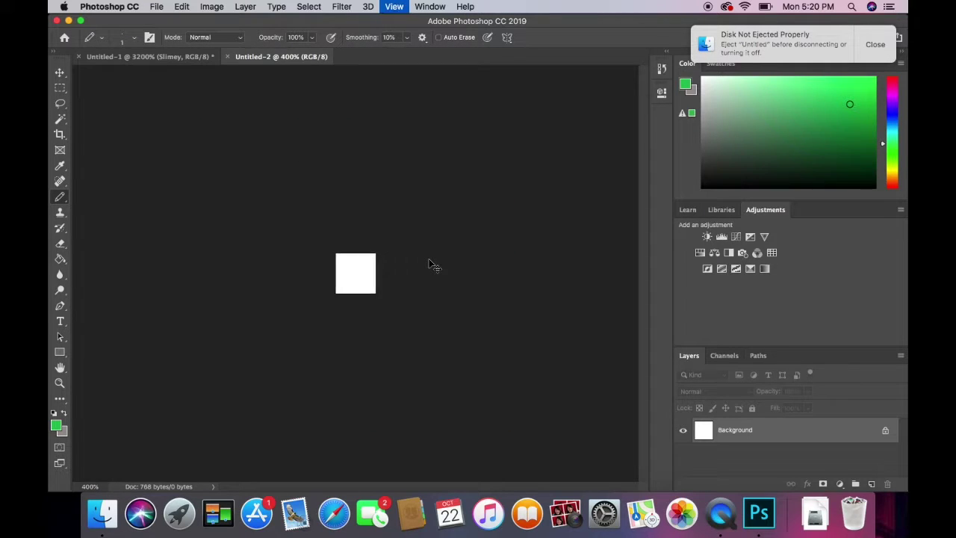
{"action": "key", "text": "super+equal"}
{"action": "key", "text": "super+equal"}
{"action": "key", "text": "super+equal"}
{"action": "key", "text": "super+equal"}
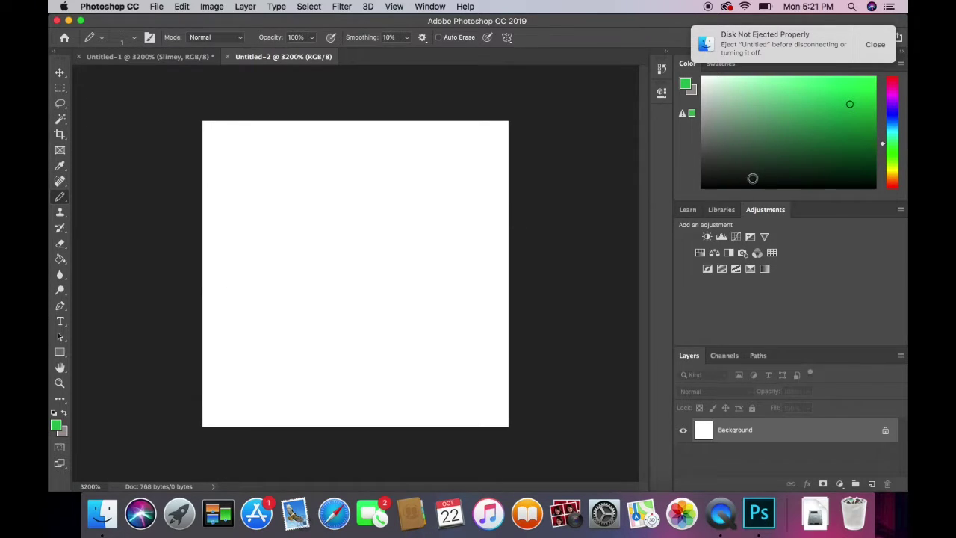
- Paint a black creature outline with an eight-pixel base, five-pixel-high sides and a four-pixel top
{"action": "key", "text": "d"}
{"action": "left_click", "coordinate": [306, 302]}
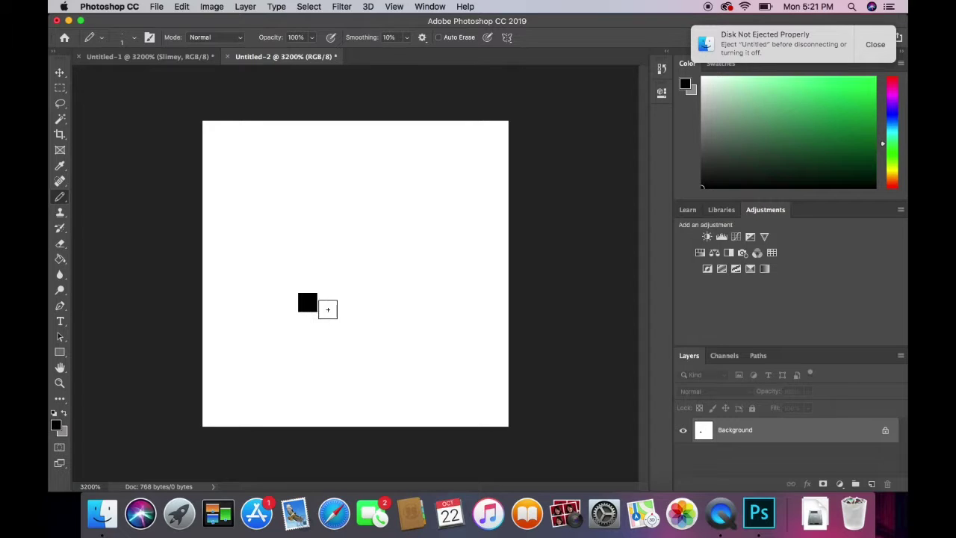
{"action": "mouse_move", "coordinate": [328, 308]}
{"action": "left_mouse_down"}
{"action": "mouse_move", "coordinate": [382, 301]}
{"action": "mouse_move", "coordinate": [367, 297]}
{"action": "left_mouse_up"}
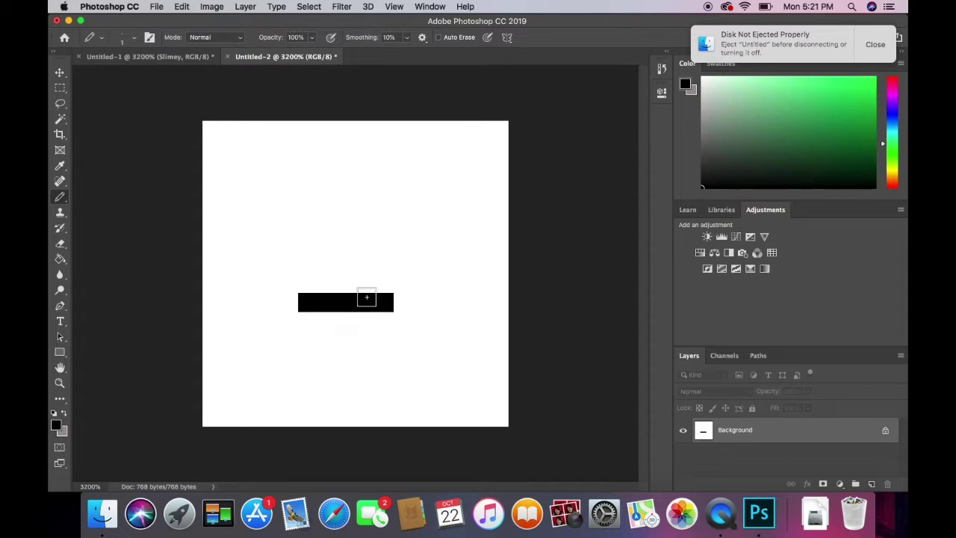
{"action": "left_click", "coordinate": [404, 303]}
{"action": "left_click", "coordinate": [287, 301]}
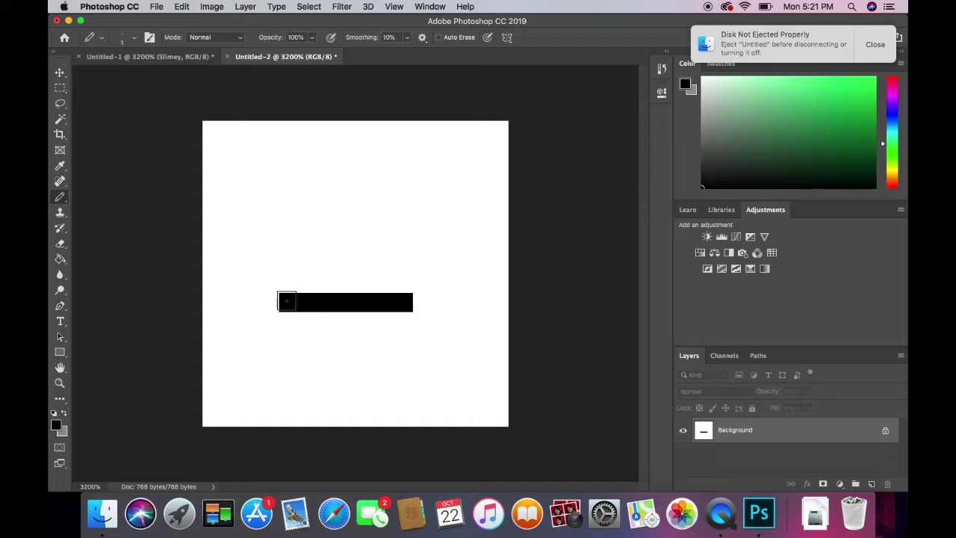
{"action": "mouse_move", "coordinate": [307, 282]}
{"action": "left_mouse_down"}
{"action": "mouse_move", "coordinate": [309, 198]}
{"action": "mouse_move", "coordinate": [344, 183]}
{"action": "mouse_move", "coordinate": [376, 187]}
{"action": "mouse_move", "coordinate": [405, 231]}
{"action": "mouse_move", "coordinate": [406, 203]}
{"action": "mouse_move", "coordinate": [405, 284]}
{"action": "left_mouse_up"}
{"action": "left_click", "coordinate": [422, 302]}
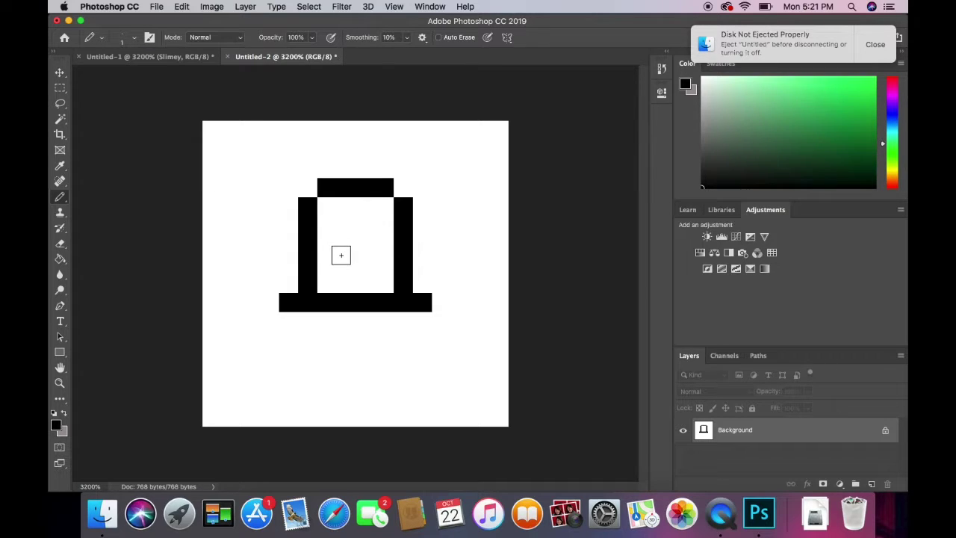
- Paint two black eye pixels in the creature's second interior row, one pixel apart, with one touching the right side outline
{"action": "key", "text": "super+z"}
{"action": "left_click", "coordinate": [345, 225]}
{"action": "left_click", "coordinate": [383, 225]}
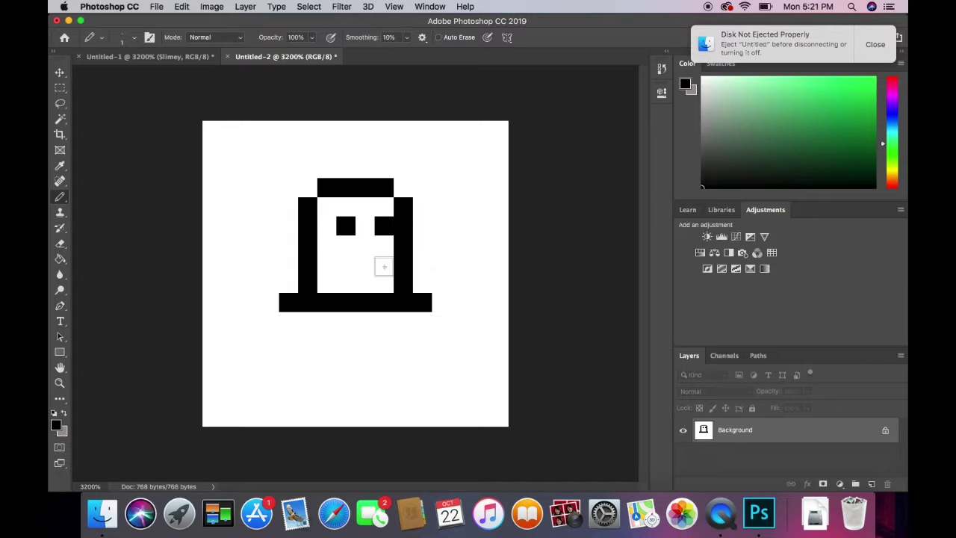
- Try a single black mouth pixel at different heights below the gap between the eyes, undoing each one
{"action": "left_click", "coordinate": [364, 263]}
{"action": "key", "text": "ctrl+z"}
{"action": "left_click", "coordinate": [364, 245]}
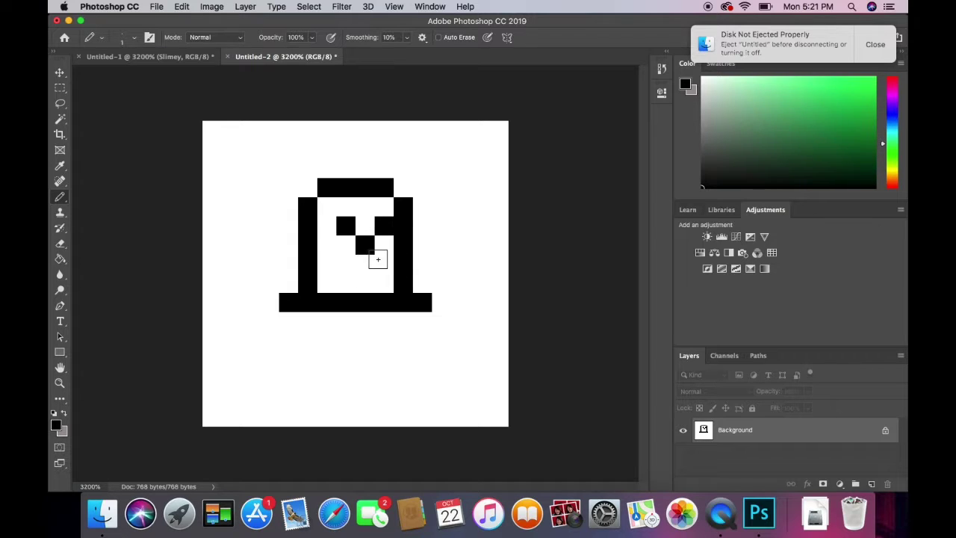
{"action": "key", "text": "ctrl+z"}
{"action": "left_click", "coordinate": [365, 264]}
{"action": "key", "text": "ctrl+z"}
- Choose a golden brown and fill the creature's interior around the eyes with it
{"action": "left_click_drag", "start_coordinate": [905, 157], "coordinate": [896, 175]}
{"action": "left_click", "coordinate": [851, 120]}
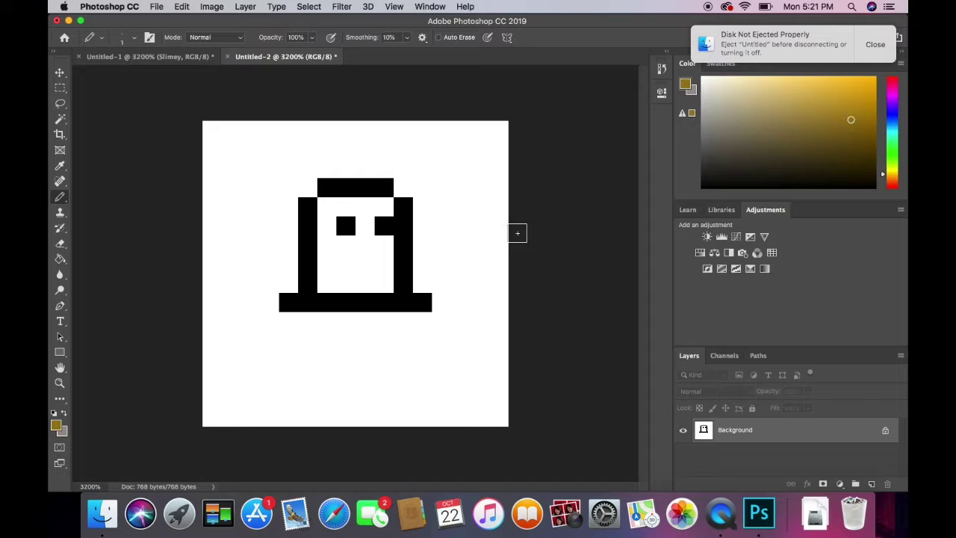
{"action": "mouse_move", "coordinate": [855, 146]}
{"action": "left_mouse_down"}
{"action": "mouse_move", "coordinate": [859, 163]}
{"action": "mouse_move", "coordinate": [871, 111]}
{"action": "left_mouse_up"}
{"action": "mouse_move", "coordinate": [387, 283]}
{"action": "left_mouse_down"}
{"action": "mouse_move", "coordinate": [344, 282]}
{"action": "mouse_move", "coordinate": [329, 269]}
{"action": "mouse_move", "coordinate": [383, 266]}
{"action": "mouse_move", "coordinate": [378, 245]}
{"action": "mouse_move", "coordinate": [330, 251]}
{"action": "mouse_move", "coordinate": [330, 210]}
{"action": "mouse_move", "coordinate": [388, 207]}
{"action": "mouse_move", "coordinate": [364, 225]}
{"action": "left_mouse_up"}
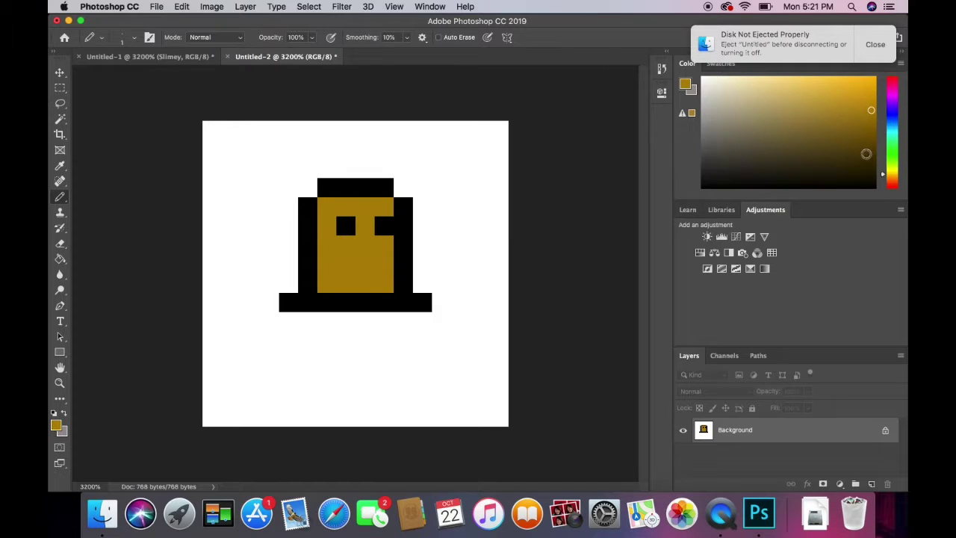
- Paint a three-pixel-wide dark olive-brown mouth below the eyes, reaching the creature's right side outline
{"action": "left_click_drag", "start_coordinate": [867, 154], "coordinate": [856, 159]}
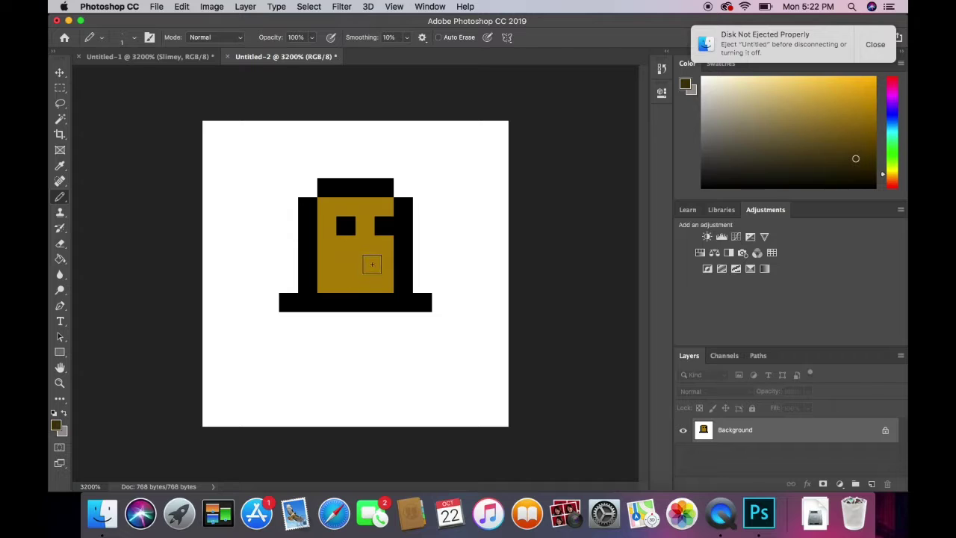
{"action": "left_click_drag", "start_coordinate": [363, 250], "coordinate": [369, 269]}
{"action": "key", "text": "super+a"}
{"action": "key", "text": "super+z"}
{"action": "left_click", "coordinate": [383, 264]}
{"action": "left_click", "coordinate": [347, 265]}
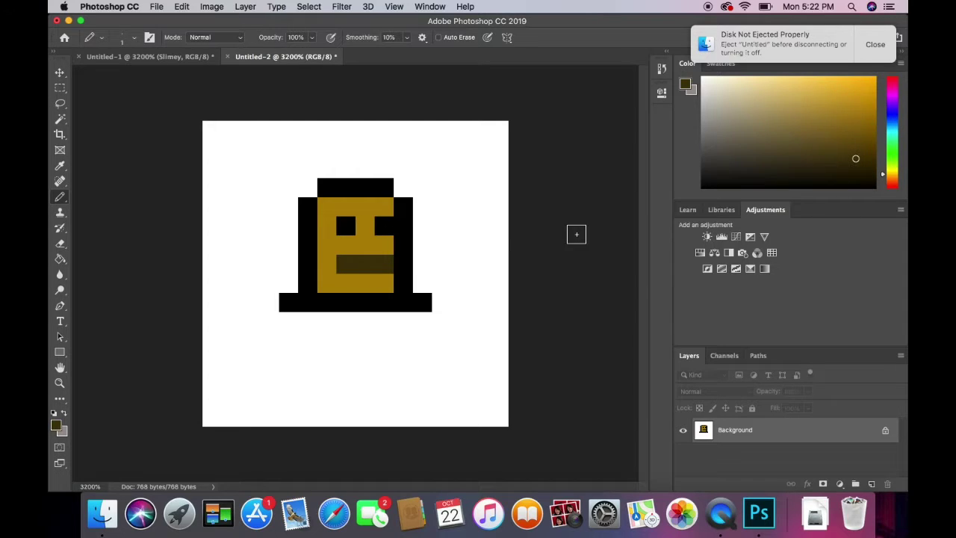
- Fill the canvas's lower seven rows around the creature's base with muted olive-brown ground
{"action": "left_click", "coordinate": [852, 153]}
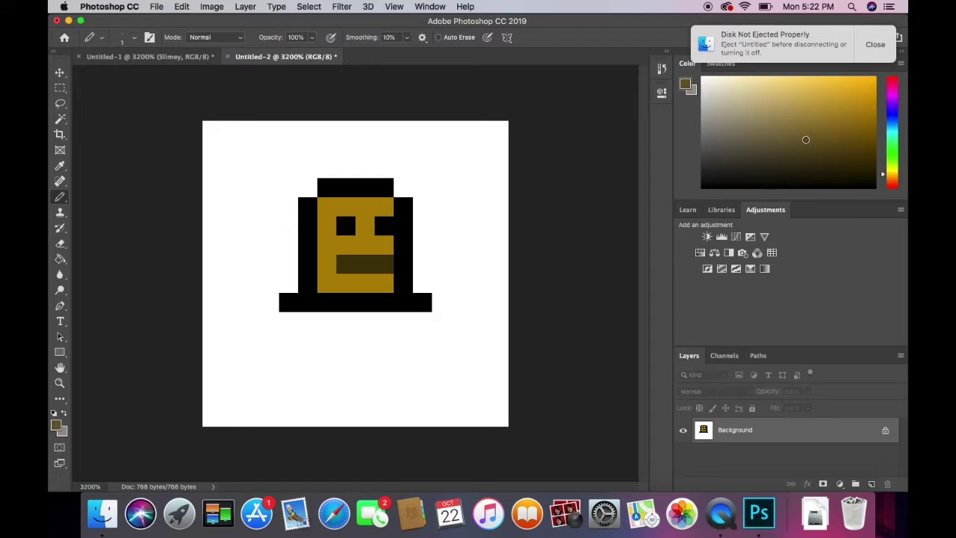
{"action": "mouse_move", "coordinate": [441, 302]}
{"action": "left_mouse_down"}
{"action": "mouse_move", "coordinate": [286, 325]}
{"action": "mouse_move", "coordinate": [271, 320]}
{"action": "mouse_move", "coordinate": [270, 305]}
{"action": "mouse_move", "coordinate": [220, 312]}
{"action": "mouse_move", "coordinate": [227, 354]}
{"action": "mouse_move", "coordinate": [247, 357]}
{"action": "mouse_move", "coordinate": [240, 320]}
{"action": "mouse_move", "coordinate": [272, 368]}
{"action": "mouse_move", "coordinate": [223, 341]}
{"action": "mouse_move", "coordinate": [207, 401]}
{"action": "mouse_move", "coordinate": [226, 420]}
{"action": "mouse_move", "coordinate": [473, 420]}
{"action": "mouse_move", "coordinate": [423, 419]}
{"action": "mouse_move", "coordinate": [413, 404]}
{"action": "mouse_move", "coordinate": [437, 373]}
{"action": "mouse_move", "coordinate": [306, 402]}
{"action": "left_mouse_up"}
{"action": "mouse_move", "coordinate": [498, 403]}
{"action": "left_mouse_down"}
{"action": "mouse_move", "coordinate": [418, 376]}
{"action": "mouse_move", "coordinate": [299, 362]}
{"action": "mouse_move", "coordinate": [385, 358]}
{"action": "left_mouse_up"}
{"action": "mouse_move", "coordinate": [445, 359]}
{"action": "left_mouse_down"}
{"action": "mouse_move", "coordinate": [520, 359]}
{"action": "mouse_move", "coordinate": [502, 349]}
{"action": "mouse_move", "coordinate": [298, 349]}
{"action": "mouse_move", "coordinate": [466, 352]}
{"action": "mouse_move", "coordinate": [333, 342]}
{"action": "mouse_move", "coordinate": [505, 337]}
{"action": "mouse_move", "coordinate": [456, 328]}
{"action": "mouse_move", "coordinate": [495, 326]}
{"action": "mouse_move", "coordinate": [458, 324]}
{"action": "mouse_move", "coordinate": [455, 313]}
{"action": "mouse_move", "coordinate": [520, 307]}
{"action": "left_mouse_up"}
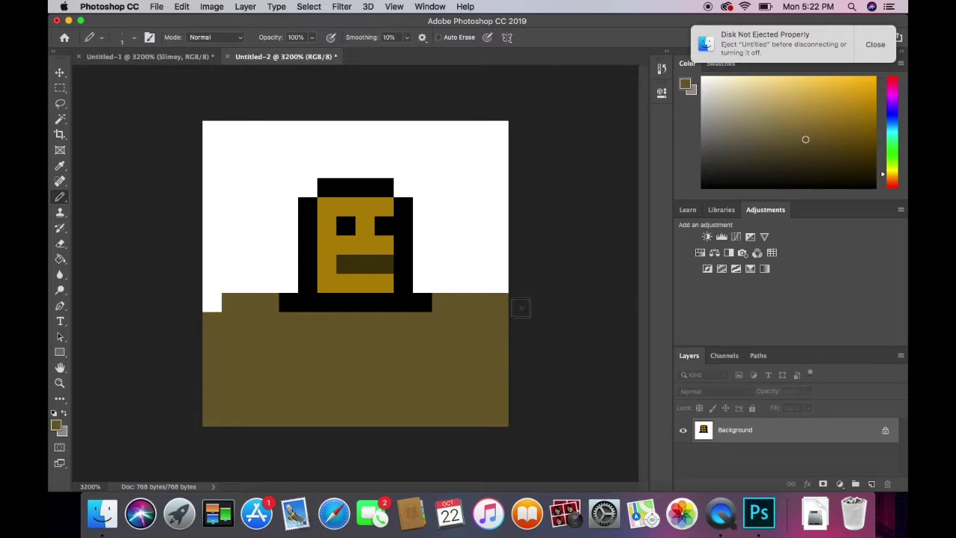
{"action": "left_click", "coordinate": [214, 303]}
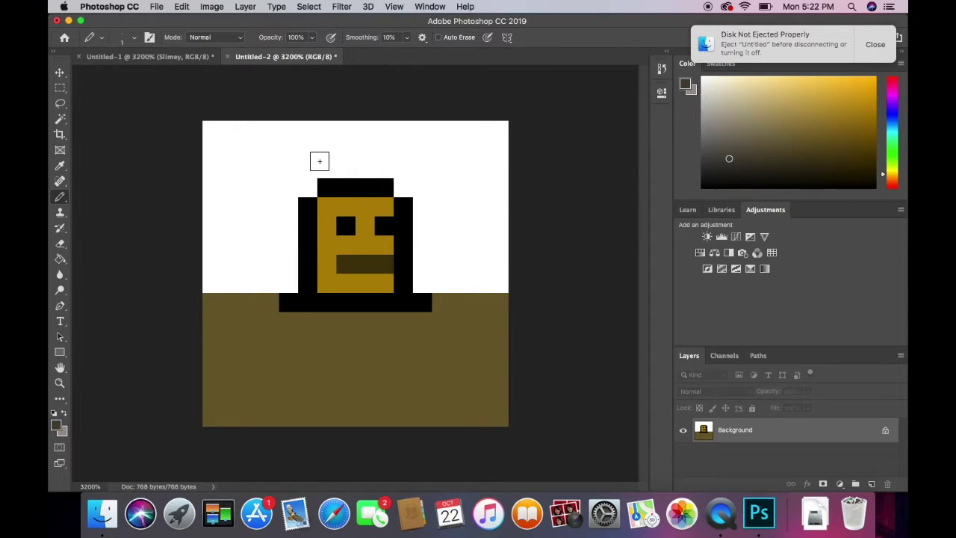
- Paint a one-pixel dark grey frame along the top and sides above the ground, adding one pixel inside each of its four corners
{"action": "left_click", "coordinate": [213, 281]}
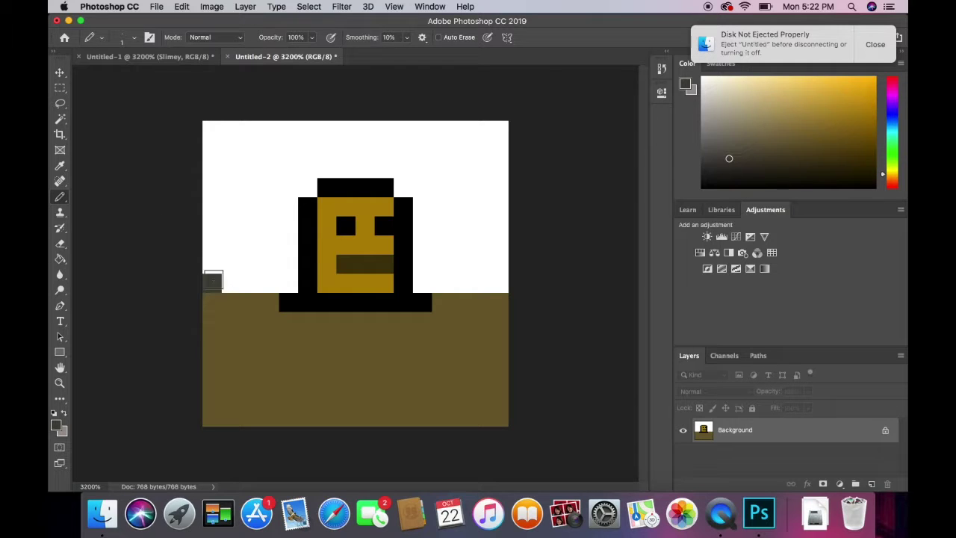
{"action": "mouse_move", "coordinate": [213, 282]}
{"action": "left_mouse_down"}
{"action": "mouse_move", "coordinate": [219, 130]}
{"action": "mouse_move", "coordinate": [445, 134]}
{"action": "left_mouse_up"}
{"action": "mouse_move", "coordinate": [507, 143]}
{"action": "left_mouse_down"}
{"action": "mouse_move", "coordinate": [500, 184]}
{"action": "mouse_move", "coordinate": [502, 285]}
{"action": "left_mouse_up"}
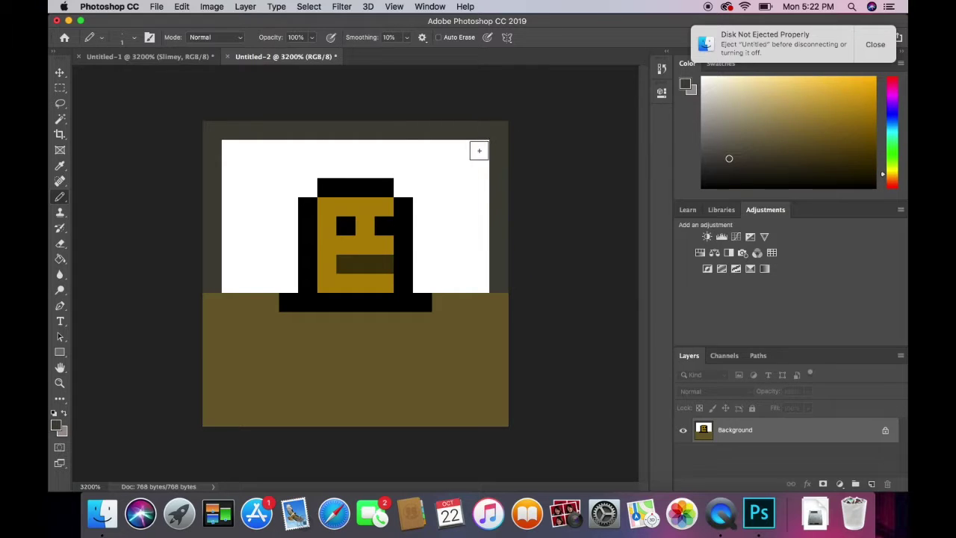
{"action": "left_click", "coordinate": [478, 150]}
{"action": "left_click", "coordinate": [234, 145]}
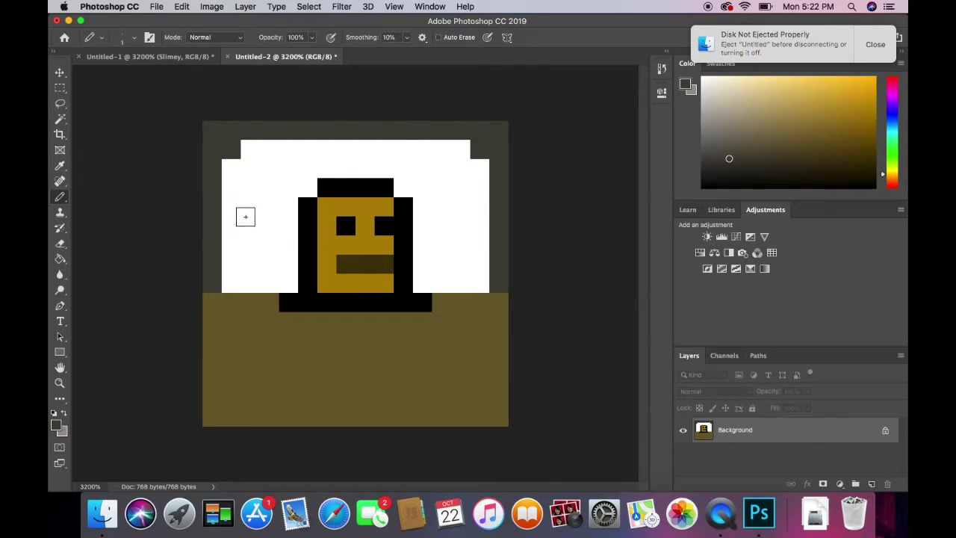
{"action": "left_click", "coordinate": [235, 283]}
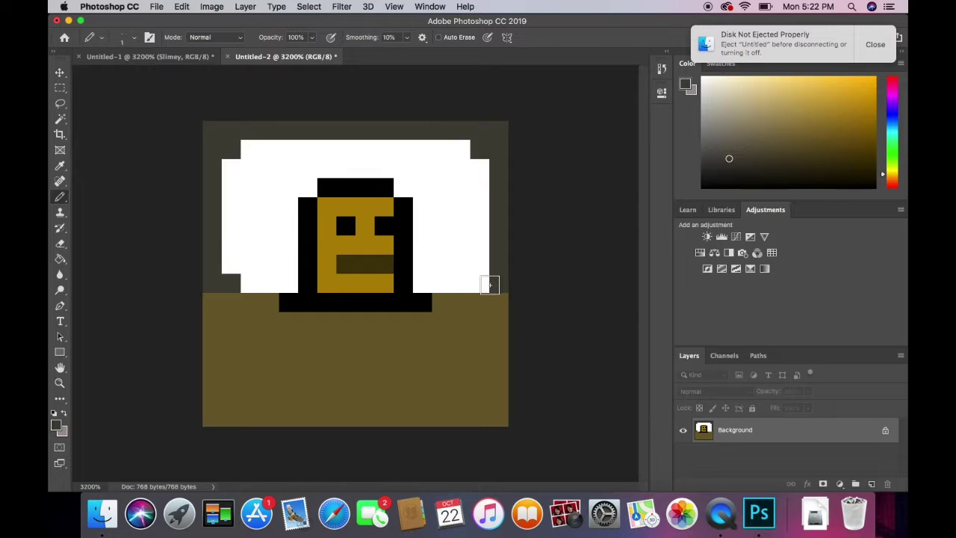
{"action": "left_click", "coordinate": [481, 283]}
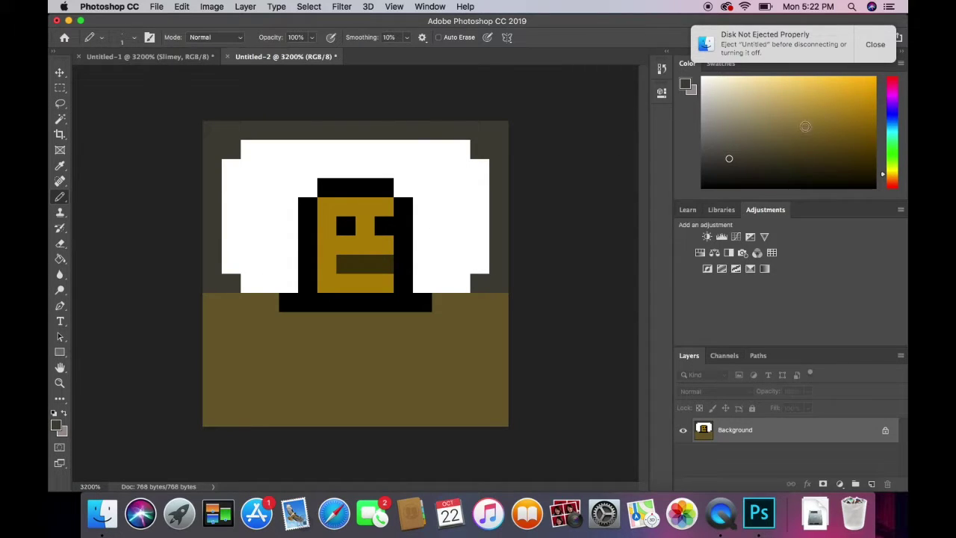
- Try a near-black brown stroke starting in the white area beside the creature's left shoulder
{"action": "left_click", "coordinate": [786, 174]}
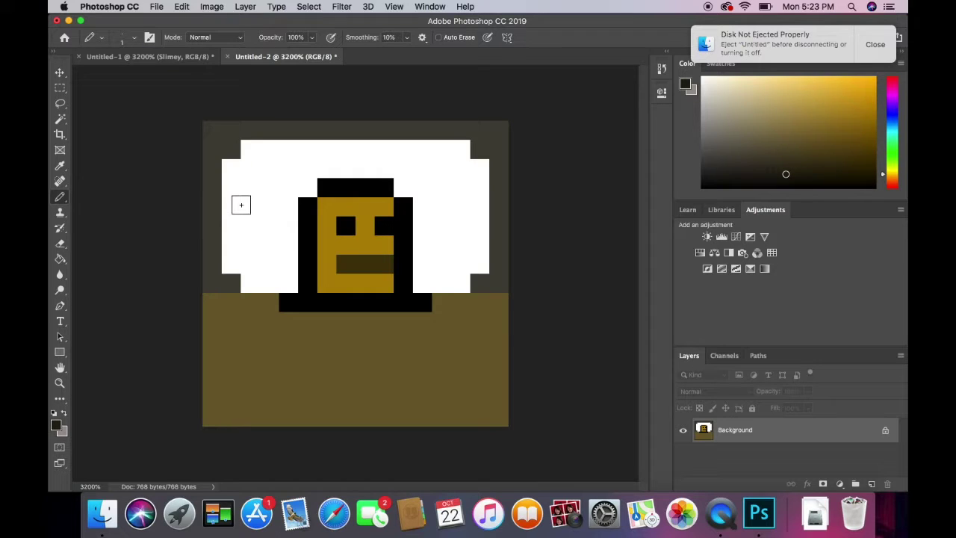
{"action": "left_click", "coordinate": [231, 206]}
{"action": "left_click", "coordinate": [751, 164], "text": "shift"}
- Undo the near-black strokes and fill the upper three rows of the white area with a dark grey-brown
{"action": "left_click", "coordinate": [753, 165]}
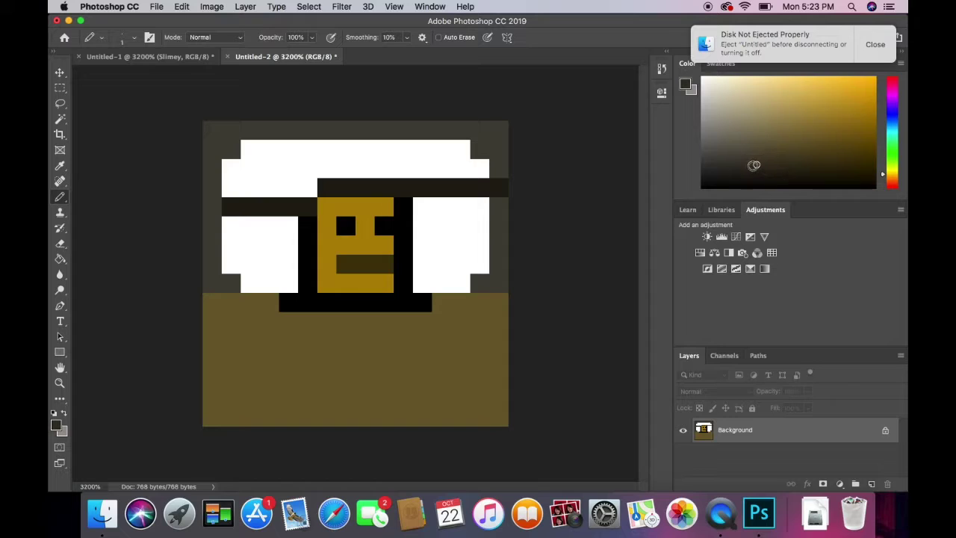
{"action": "key", "text": "super+z"}
{"action": "key", "text": "super+z"}
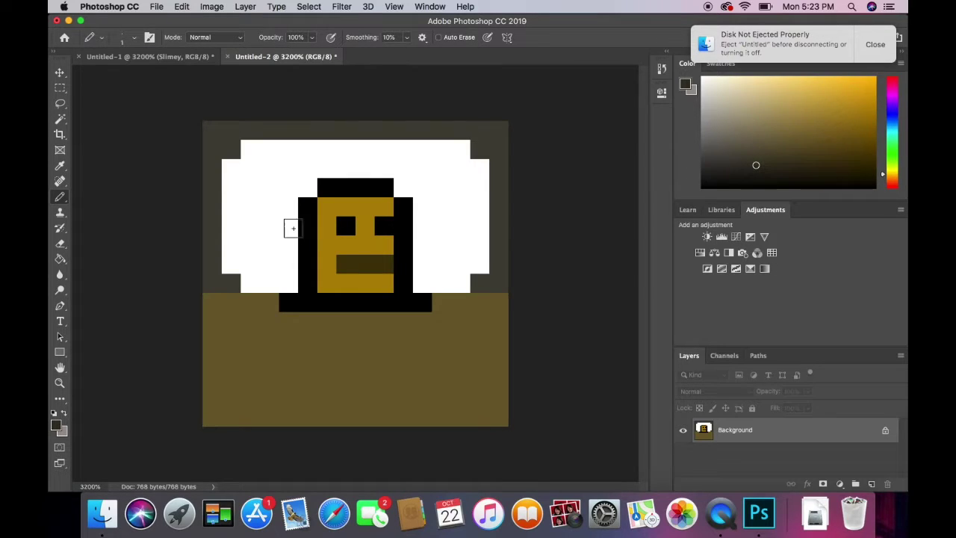
{"action": "left_click", "coordinate": [230, 186]}
{"action": "mouse_move", "coordinate": [252, 159]}
{"action": "left_mouse_down"}
{"action": "mouse_move", "coordinate": [463, 147]}
{"action": "mouse_move", "coordinate": [458, 163]}
{"action": "mouse_move", "coordinate": [476, 165]}
{"action": "mouse_move", "coordinate": [478, 184]}
{"action": "mouse_move", "coordinate": [407, 184]}
{"action": "mouse_move", "coordinate": [408, 173]}
{"action": "mouse_move", "coordinate": [438, 173]}
{"action": "mouse_move", "coordinate": [392, 169]}
{"action": "mouse_move", "coordinate": [308, 169]}
{"action": "mouse_move", "coordinate": [305, 183]}
{"action": "mouse_move", "coordinate": [270, 177]}
{"action": "mouse_move", "coordinate": [280, 165]}
{"action": "mouse_move", "coordinate": [289, 177]}
{"action": "mouse_move", "coordinate": [280, 190]}
{"action": "mouse_move", "coordinate": [241, 190]}
{"action": "mouse_move", "coordinate": [266, 187]}
{"action": "left_mouse_up"}
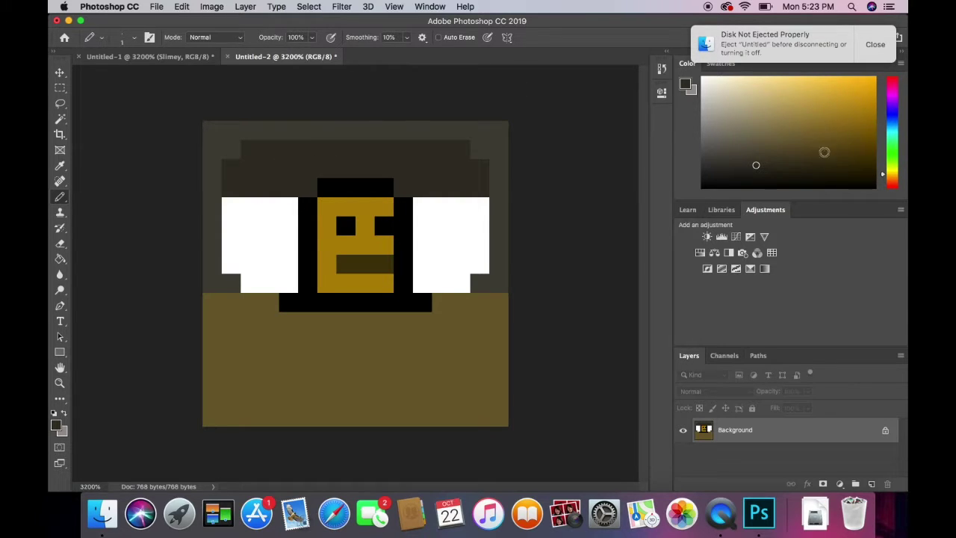
- Fill the remaining white areas on both sides of the creature with a dark golden brown
{"action": "left_click", "coordinate": [855, 157]}
{"action": "mouse_move", "coordinate": [456, 274]}
{"action": "left_mouse_down"}
{"action": "mouse_move", "coordinate": [426, 275]}
{"action": "mouse_move", "coordinate": [427, 204]}
{"action": "mouse_move", "coordinate": [477, 205]}
{"action": "mouse_move", "coordinate": [479, 253]}
{"action": "mouse_move", "coordinate": [450, 250]}
{"action": "mouse_move", "coordinate": [440, 225]}
{"action": "mouse_move", "coordinate": [459, 227]}
{"action": "mouse_move", "coordinate": [446, 263]}
{"action": "left_mouse_up"}
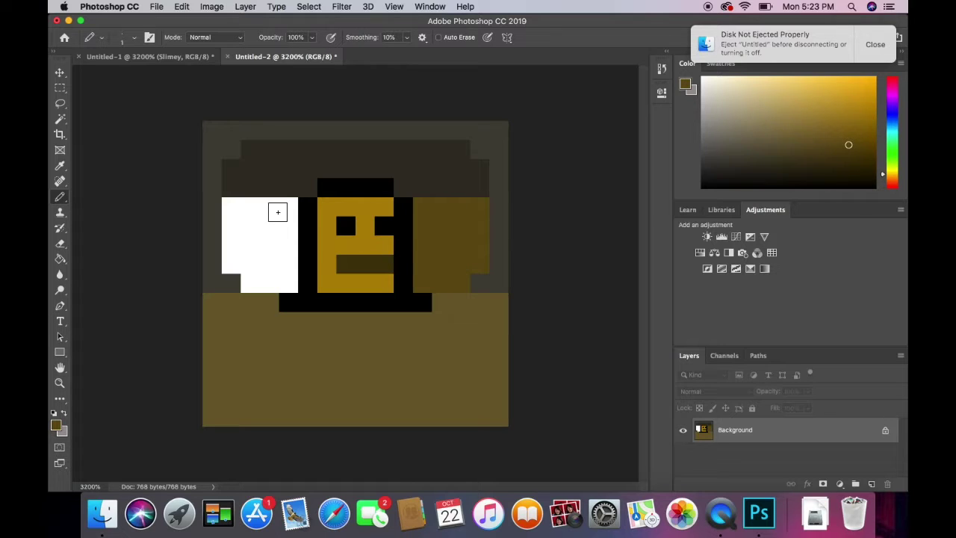
{"action": "mouse_move", "coordinate": [291, 208]}
{"action": "left_mouse_down"}
{"action": "mouse_move", "coordinate": [238, 207]}
{"action": "mouse_move", "coordinate": [235, 227]}
{"action": "mouse_move", "coordinate": [289, 230]}
{"action": "mouse_move", "coordinate": [277, 251]}
{"action": "mouse_move", "coordinate": [233, 251]}
{"action": "mouse_move", "coordinate": [243, 267]}
{"action": "mouse_move", "coordinate": [277, 267]}
{"action": "mouse_move", "coordinate": [288, 282]}
{"action": "mouse_move", "coordinate": [266, 282]}
{"action": "mouse_move", "coordinate": [256, 265]}
{"action": "left_mouse_up"}
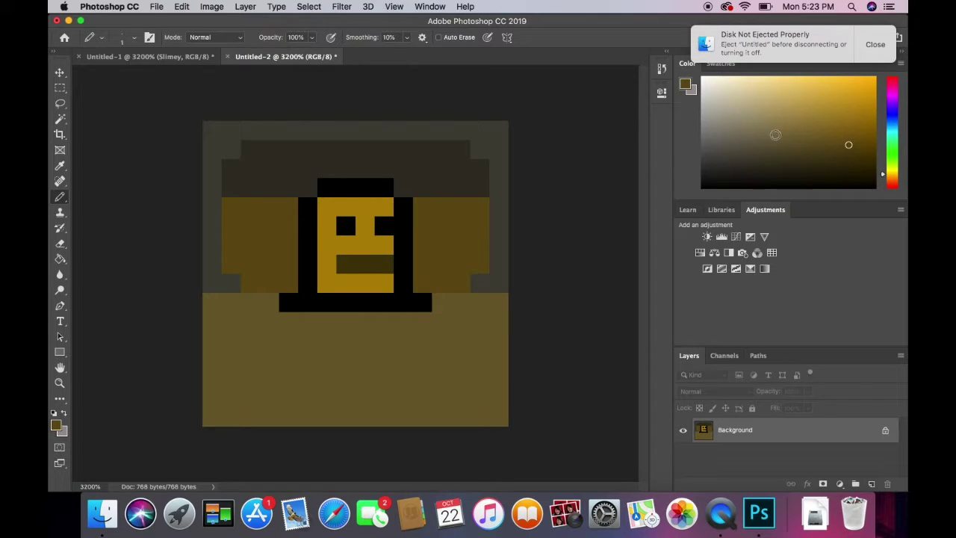
- Paint one bright golden-brown pixel in the lowest row of the dark grey-brown band, above and to the right of the creature
{"action": "left_click", "coordinate": [869, 122]}
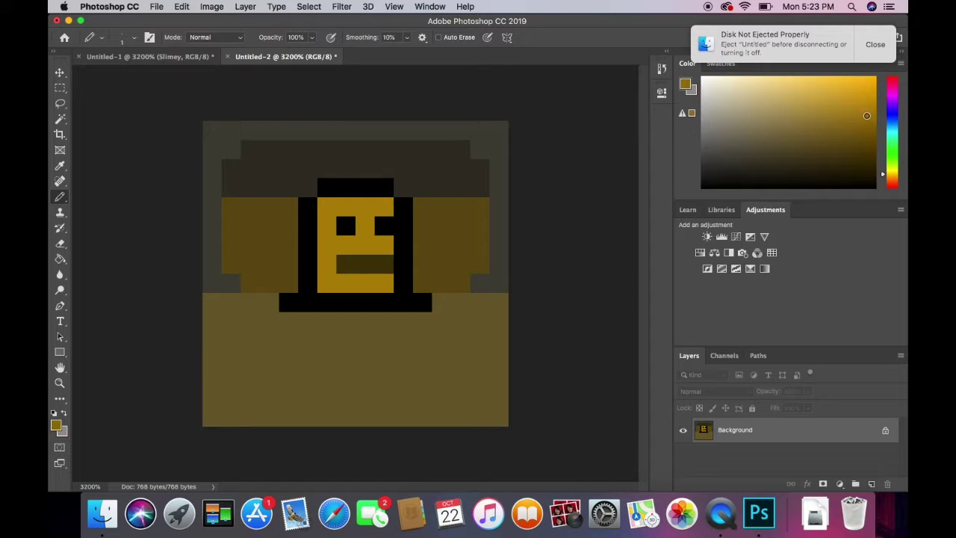
{"action": "mouse_move", "coordinate": [848, 115]}
{"action": "left_mouse_down"}
{"action": "mouse_move", "coordinate": [819, 132]}
{"action": "mouse_move", "coordinate": [839, 100]}
{"action": "mouse_move", "coordinate": [866, 88]}
{"action": "mouse_move", "coordinate": [869, 107]}
{"action": "left_mouse_up"}
{"action": "left_click", "coordinate": [454, 182]}
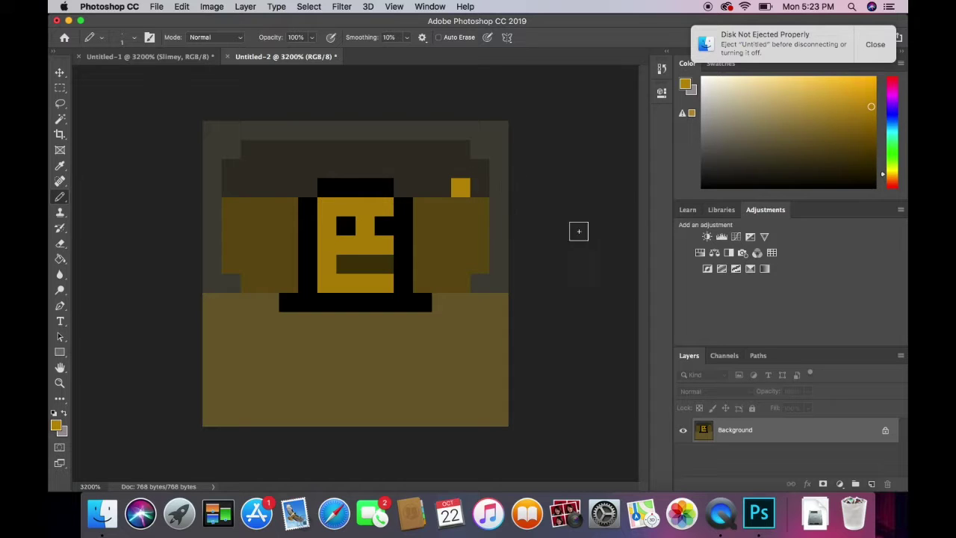
- Paint one bright orange pixel directly above the golden-brown pixel beside the creature's head
{"action": "left_click_drag", "start_coordinate": [895, 174], "coordinate": [894, 179]}
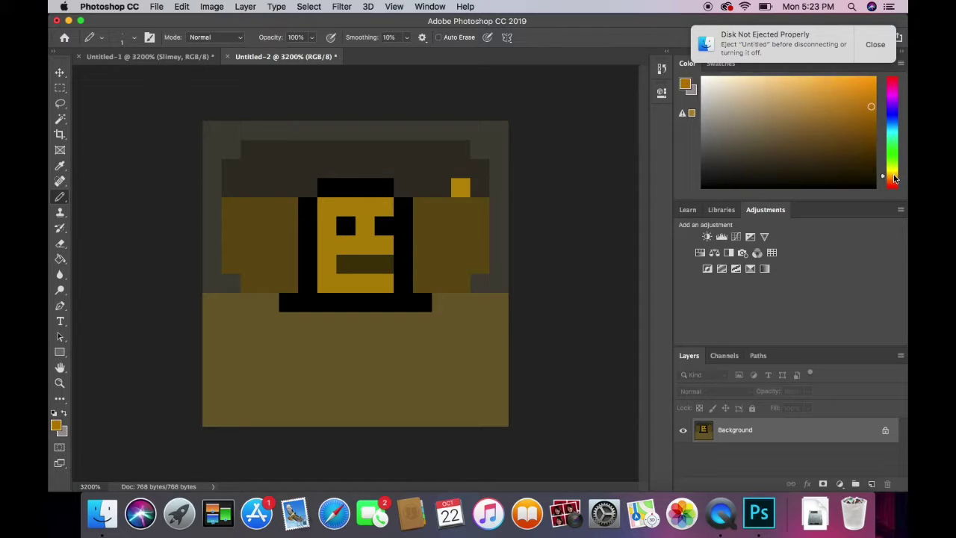
{"action": "left_click", "coordinate": [871, 84]}
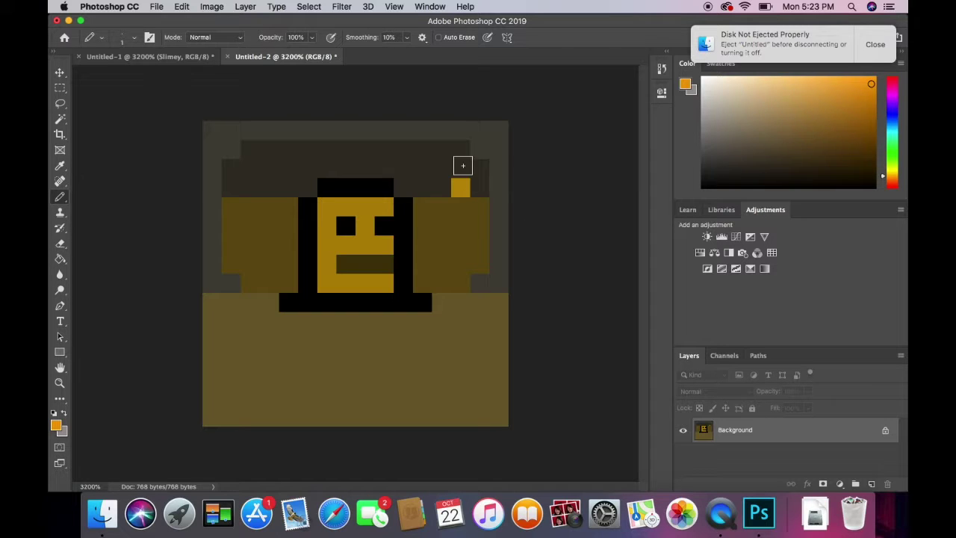
{"action": "left_click", "coordinate": [461, 168]}
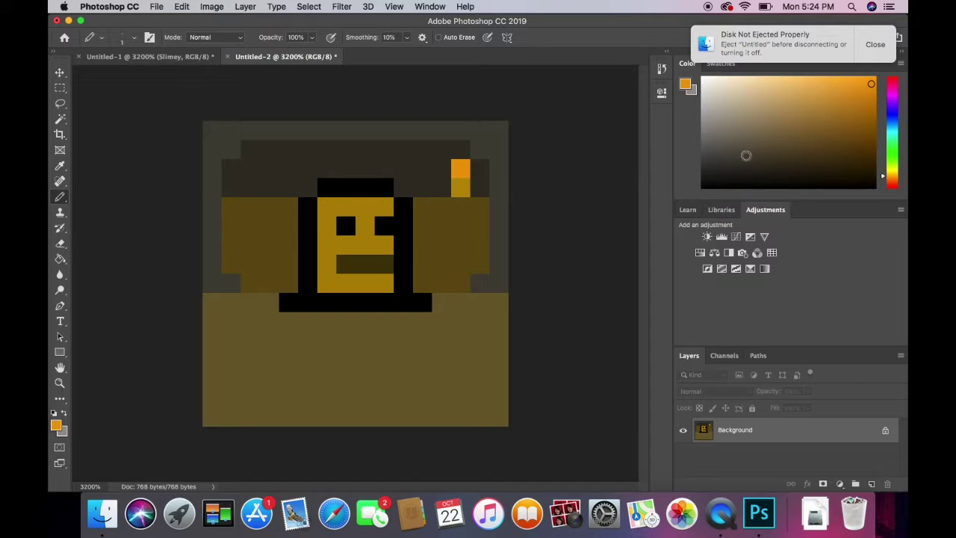
- Surround the orange pixel with five bright yellow pixels on its two sides and above it, forming a flame glow
{"action": "left_click", "coordinate": [893, 171]}
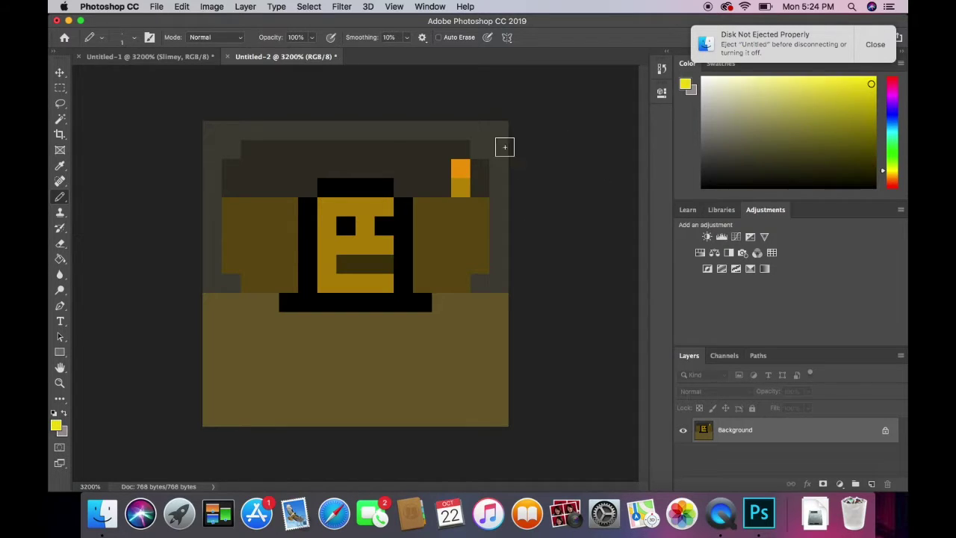
{"action": "left_click", "coordinate": [437, 163]}
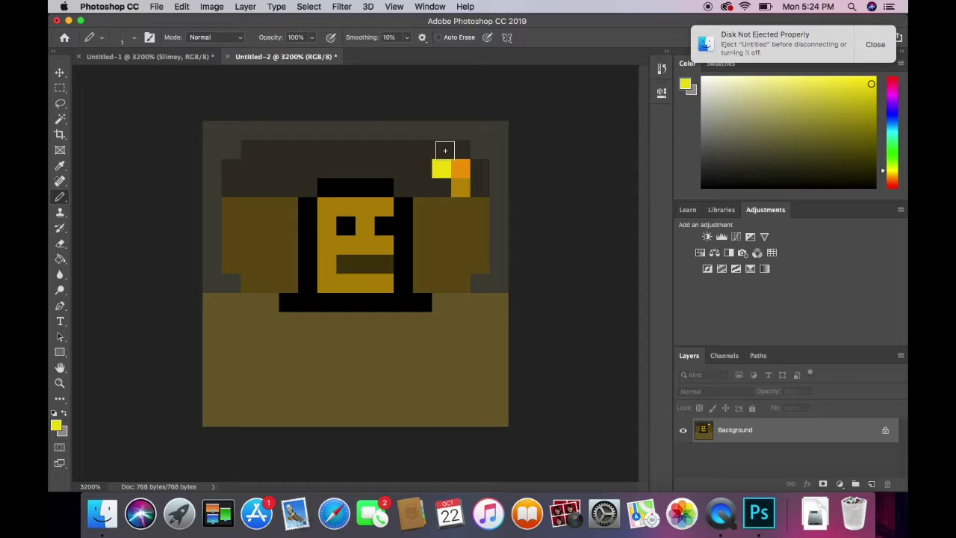
{"action": "left_click", "coordinate": [445, 151]}
{"action": "left_click", "coordinate": [461, 150]}
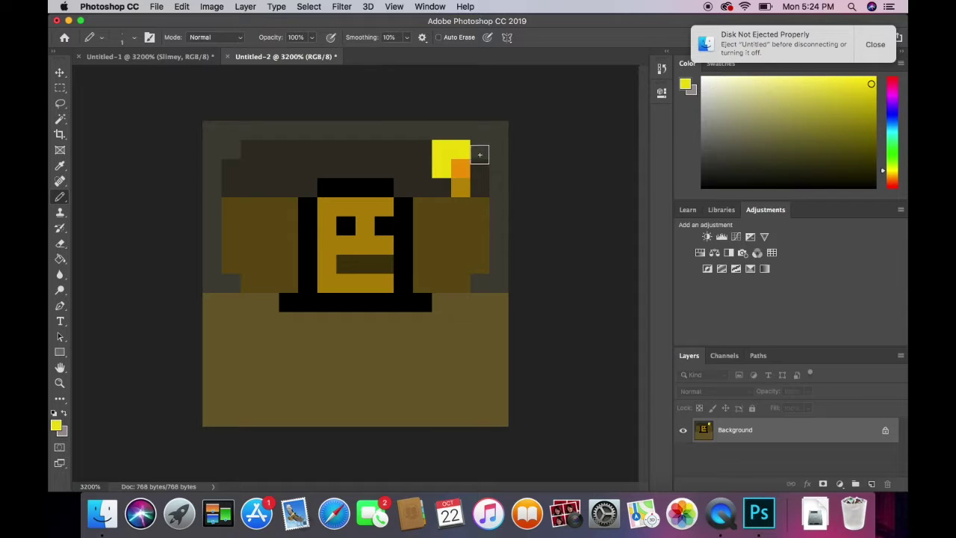
{"action": "left_click", "coordinate": [480, 149]}
{"action": "left_click", "coordinate": [479, 169]}
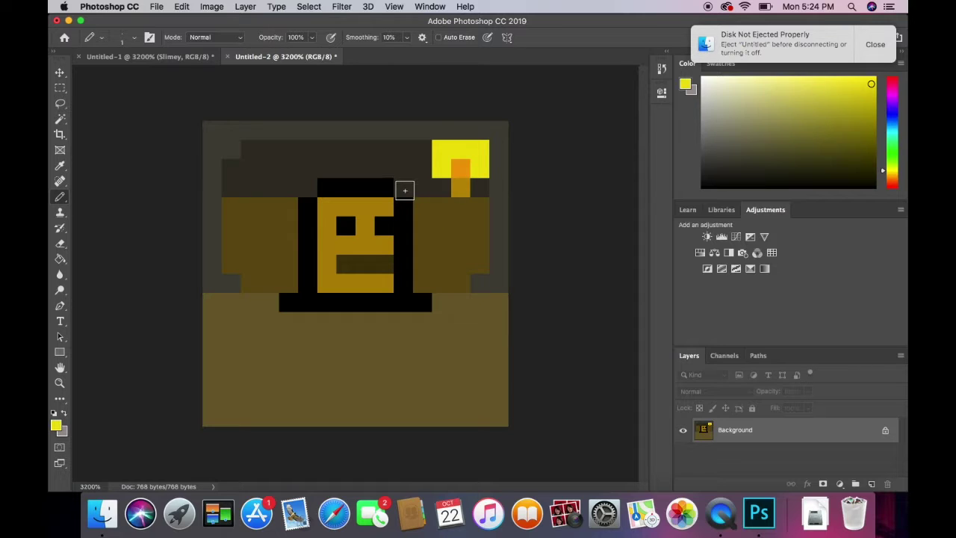
- Paint a slightly paler yellow headpiece around and above the creature's black head outline, two rows high on top with two-pixel ends beside it
{"action": "mouse_move", "coordinate": [826, 98]}
{"action": "left_mouse_down"}
{"action": "mouse_move", "coordinate": [839, 102]}
{"action": "mouse_move", "coordinate": [837, 90]}
{"action": "left_mouse_up"}
{"action": "mouse_move", "coordinate": [399, 190]}
{"action": "left_mouse_down"}
{"action": "mouse_move", "coordinate": [394, 168]}
{"action": "mouse_move", "coordinate": [311, 168]}
{"action": "mouse_move", "coordinate": [305, 184]}
{"action": "mouse_move", "coordinate": [288, 188]}
{"action": "left_mouse_up"}
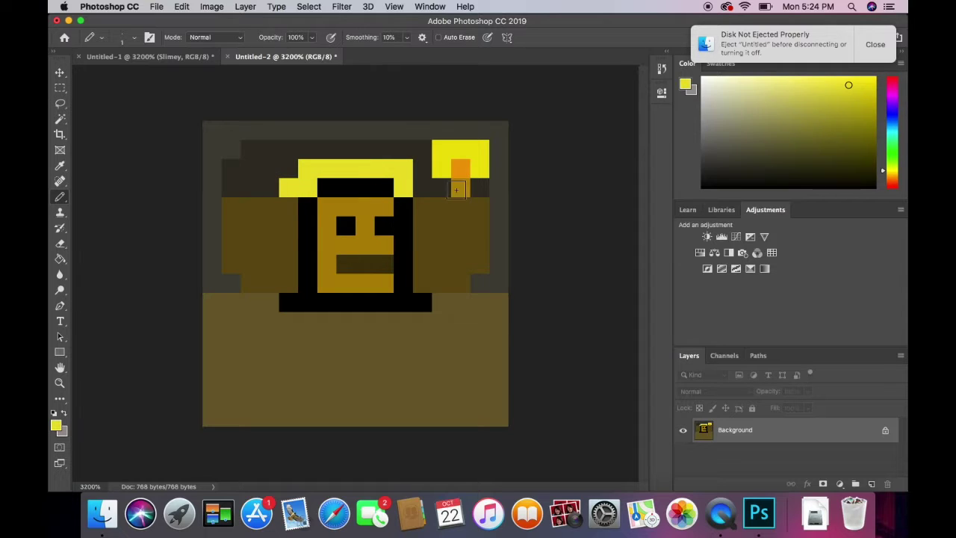
{"action": "left_click", "coordinate": [420, 188]}
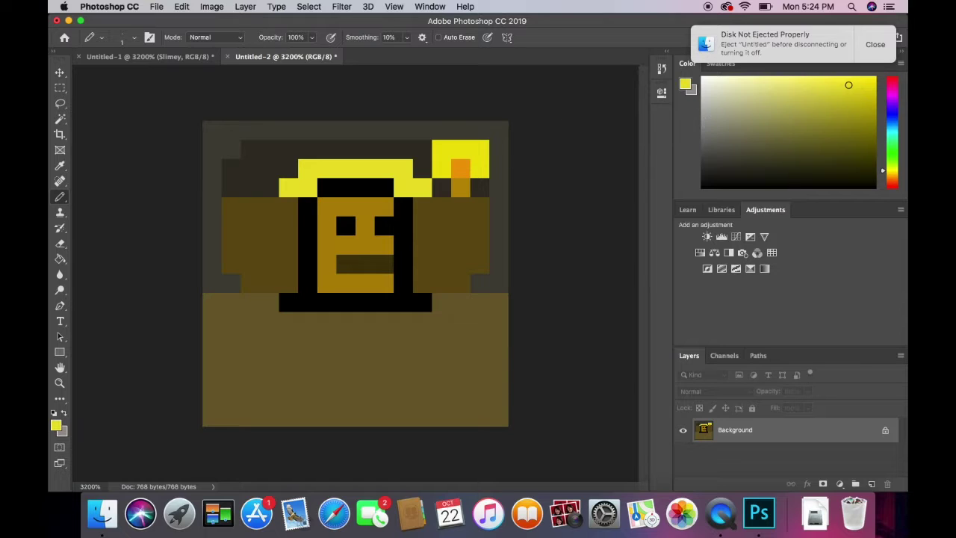
{"action": "left_click_drag", "start_coordinate": [308, 151], "coordinate": [404, 146]}
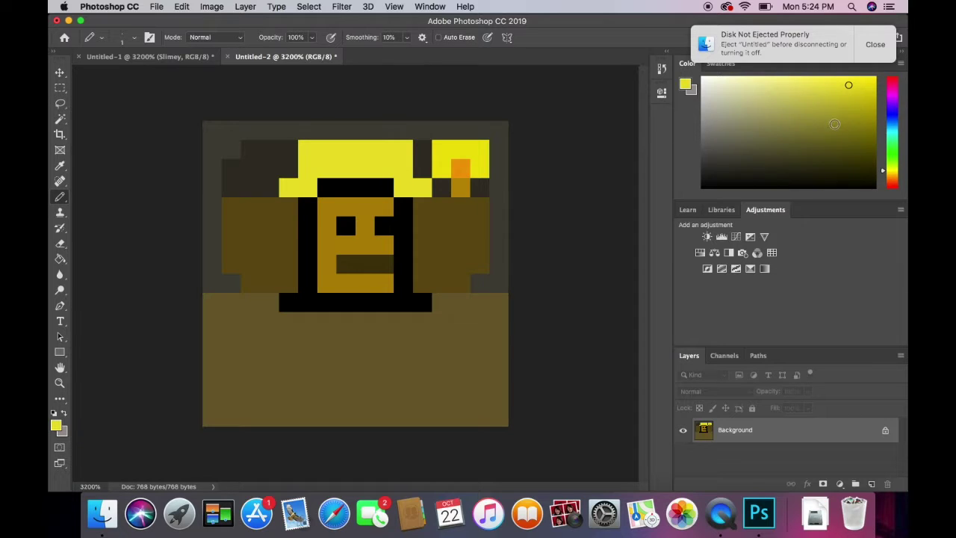
- Paint four dark olive pixels in the yellow headpiece, two centred in its upper row and one at each side in the row below
{"action": "left_click", "coordinate": [842, 147]}
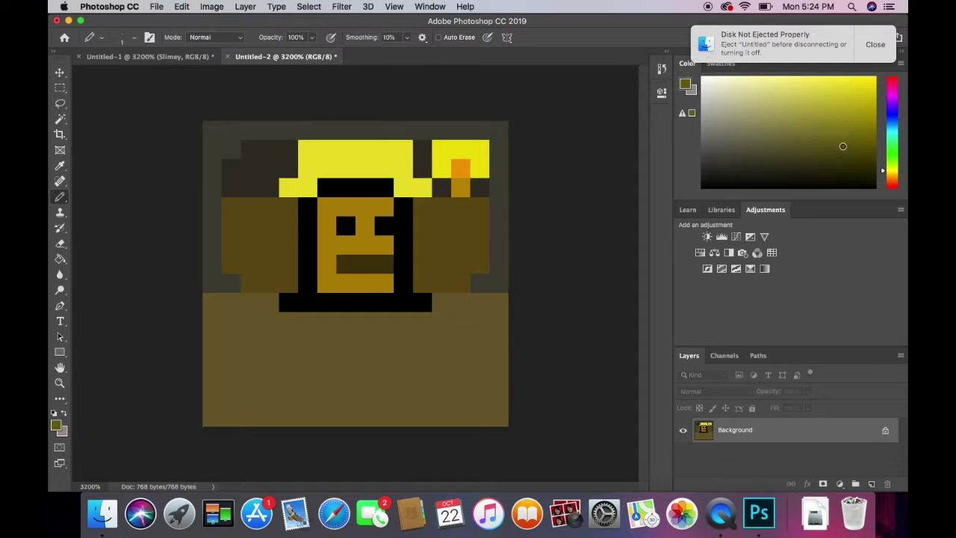
{"action": "left_click", "coordinate": [330, 166]}
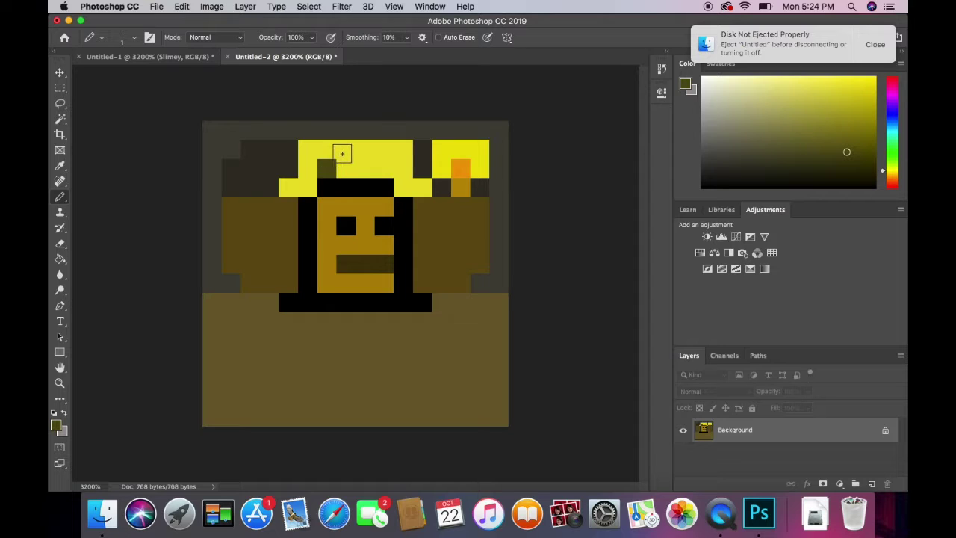
{"action": "left_click", "coordinate": [346, 149]}
{"action": "left_click", "coordinate": [366, 153]}
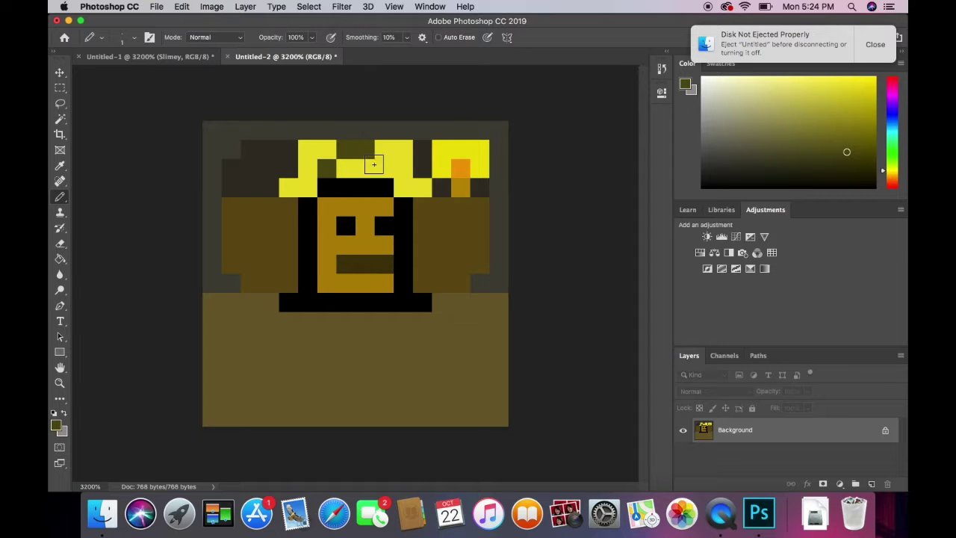
{"action": "left_click", "coordinate": [383, 167]}
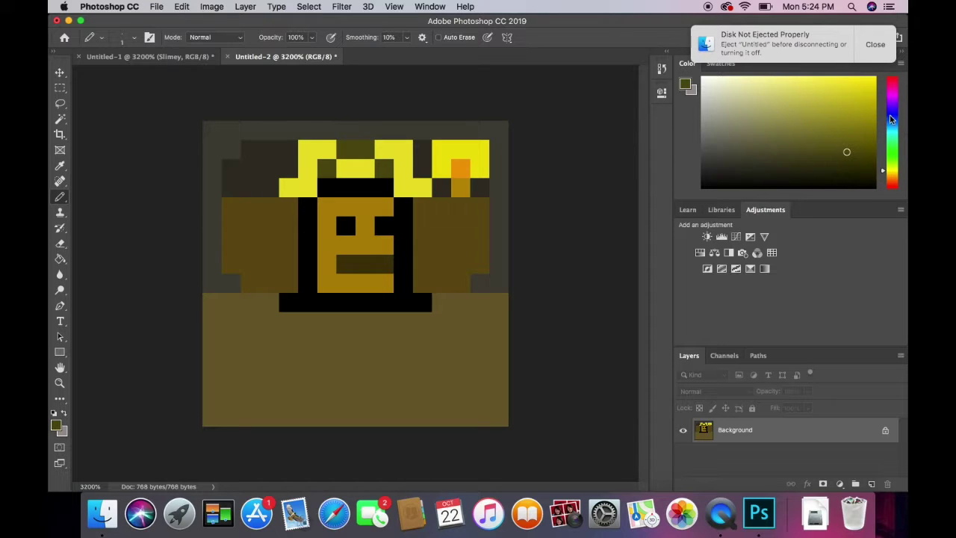
- Recolour the headpiece's outer pixels on both sides golden orange, leaving the two centre pixels yellow, and dismiss the disk notification
{"action": "left_click", "coordinate": [896, 179]}
{"action": "left_click_drag", "start_coordinate": [900, 183], "coordinate": [901, 174]}
{"action": "left_click", "coordinate": [864, 83]}
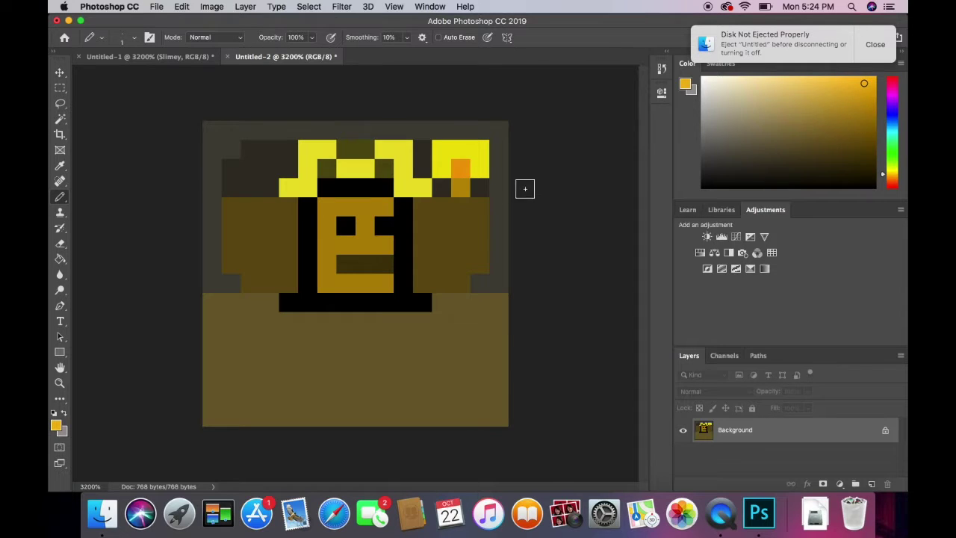
{"action": "left_click_drag", "start_coordinate": [422, 187], "coordinate": [401, 183]}
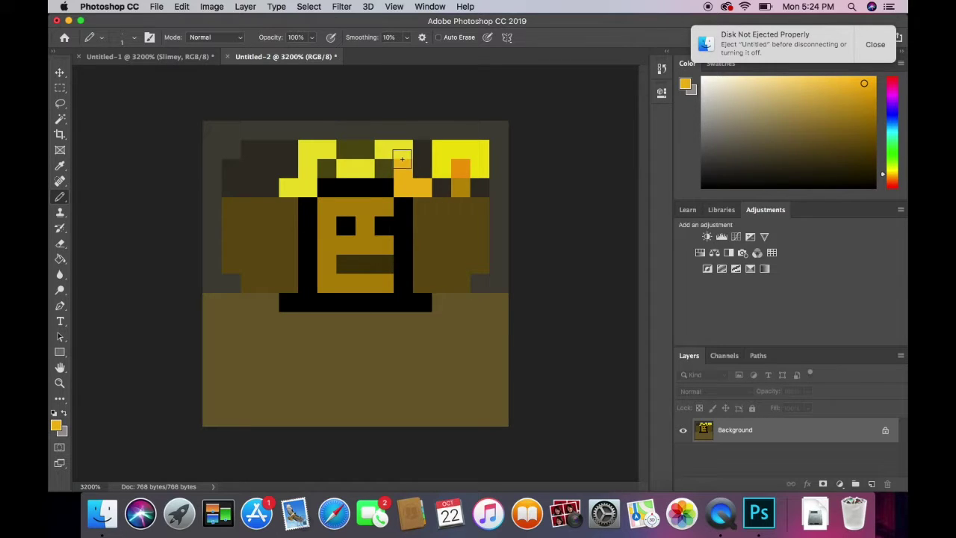
{"action": "left_click", "coordinate": [402, 158]}
{"action": "left_click", "coordinate": [384, 145]}
{"action": "left_click", "coordinate": [325, 148]}
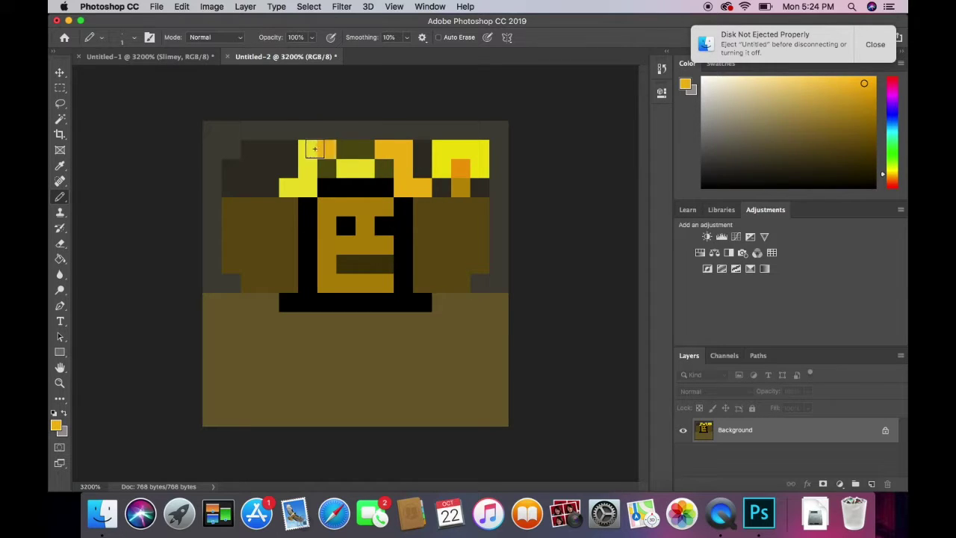
{"action": "left_click", "coordinate": [315, 149]}
{"action": "left_click", "coordinate": [308, 168]}
{"action": "left_click", "coordinate": [308, 187]}
{"action": "left_click", "coordinate": [289, 187]}
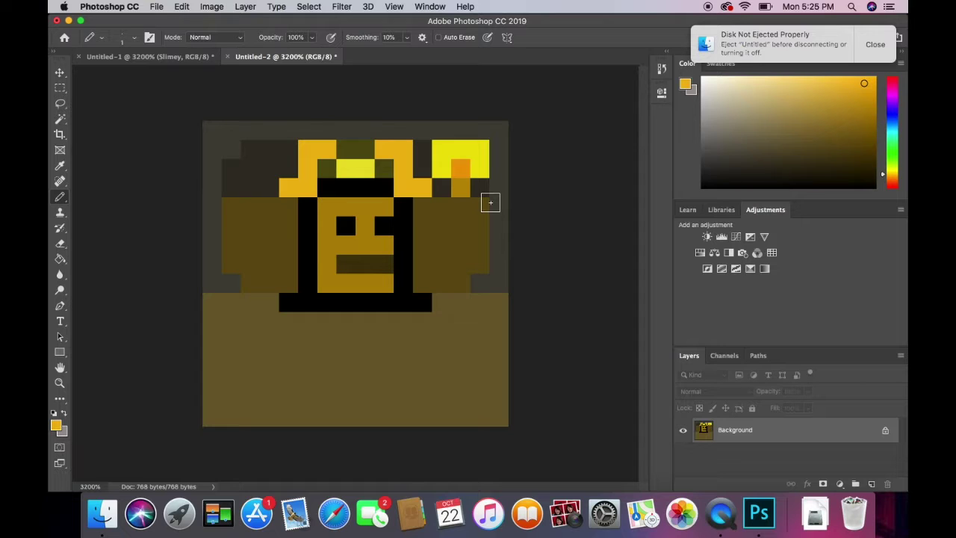
{"action": "left_click", "coordinate": [860, 46]}
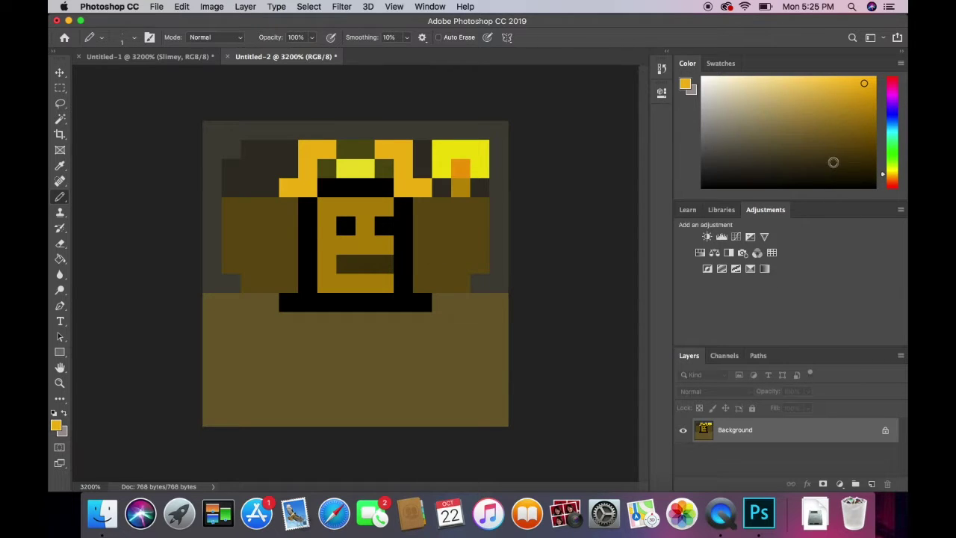
- Try three dark brown pixels in the golden-brown area beside the creature's face, and undo them
{"action": "left_click_drag", "start_coordinate": [834, 162], "coordinate": [829, 175]}
{"action": "left_click", "coordinate": [248, 226]}
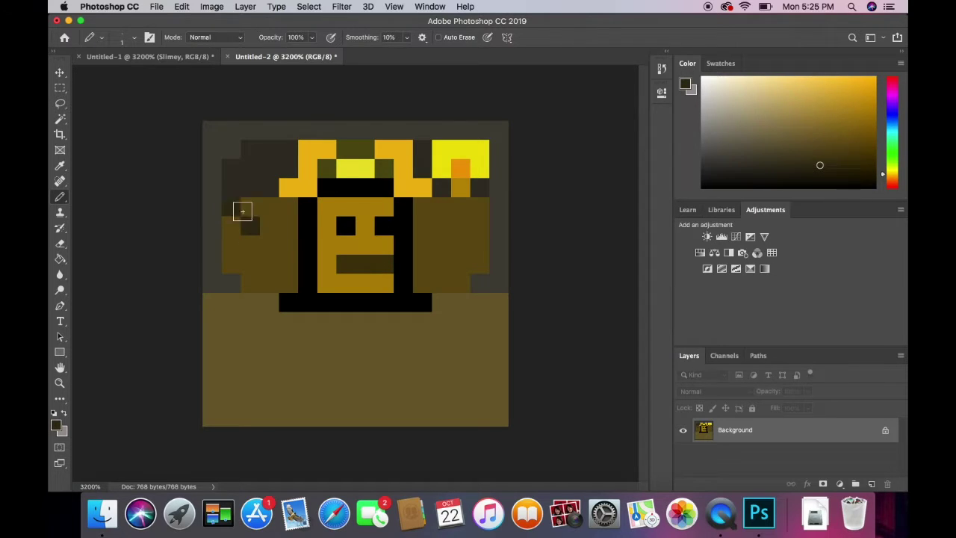
{"action": "left_click", "coordinate": [270, 207]}
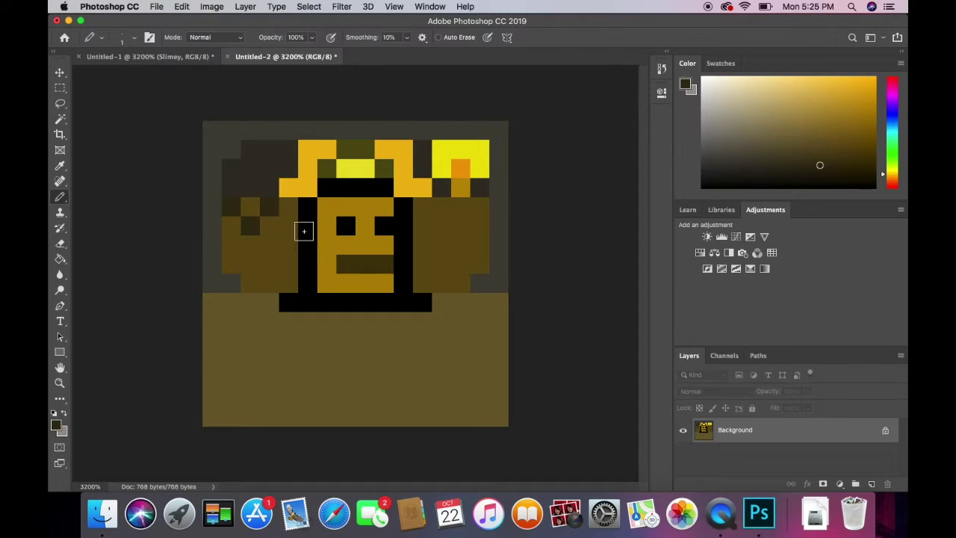
{"action": "key", "text": "super+z"}
{"action": "key", "text": "super+z"}
{"action": "key", "text": "super+z"}
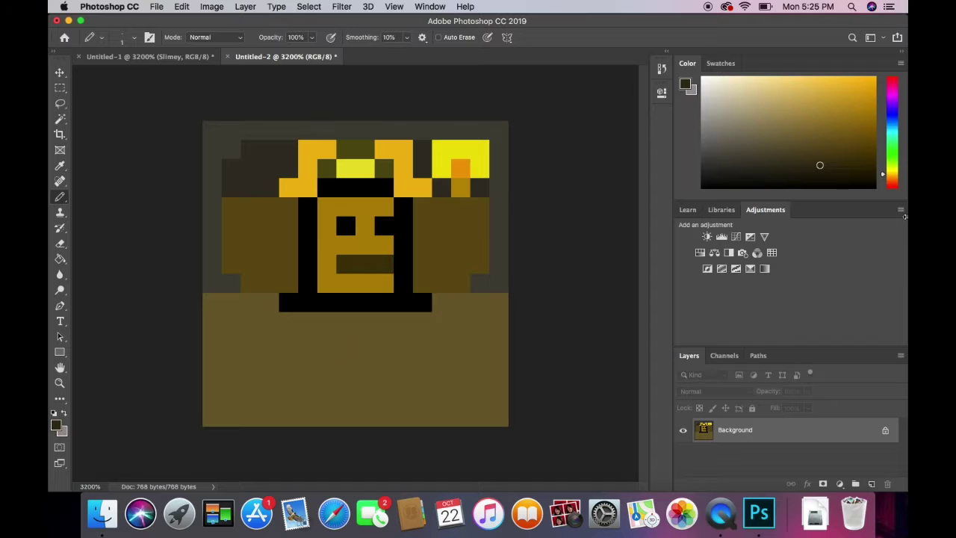
- Try a dark brown, seven-pixel-wide outline with two humps in the lower-left part of the brown ground
{"action": "left_click", "coordinate": [231, 398]}
{"action": "left_click", "coordinate": [250, 379]}
{"action": "left_click", "coordinate": [286, 378], "text": "shift"}
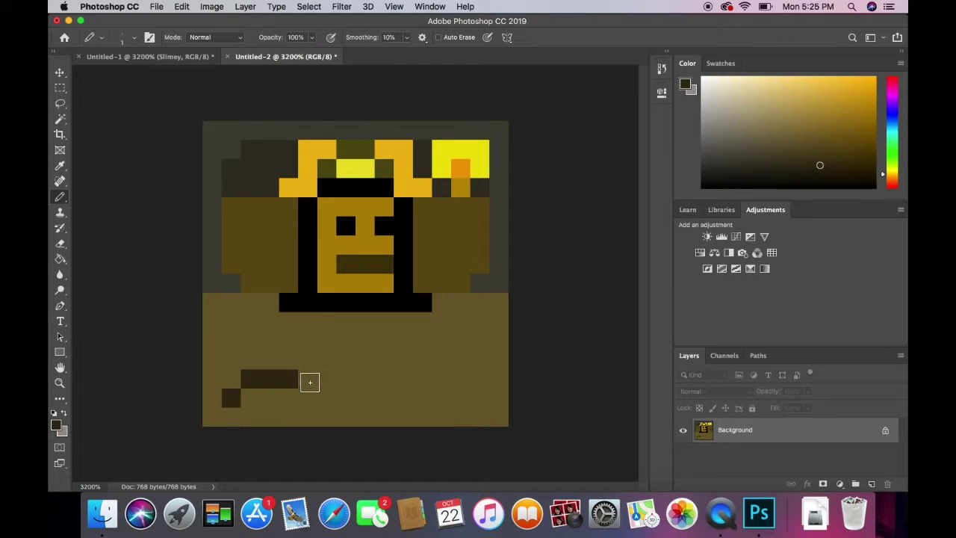
{"action": "left_click", "coordinate": [310, 396]}
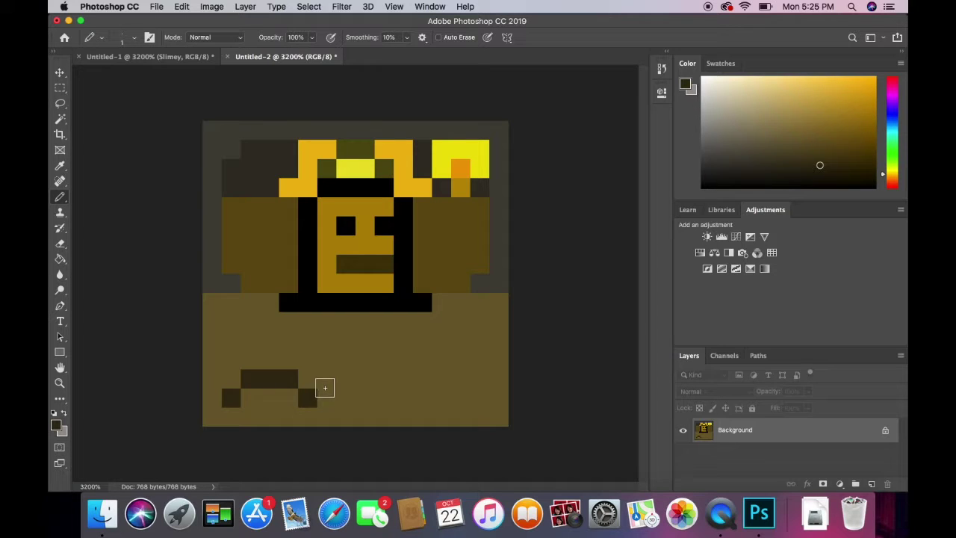
{"action": "left_click", "coordinate": [329, 380]}
{"action": "left_click", "coordinate": [346, 380]}
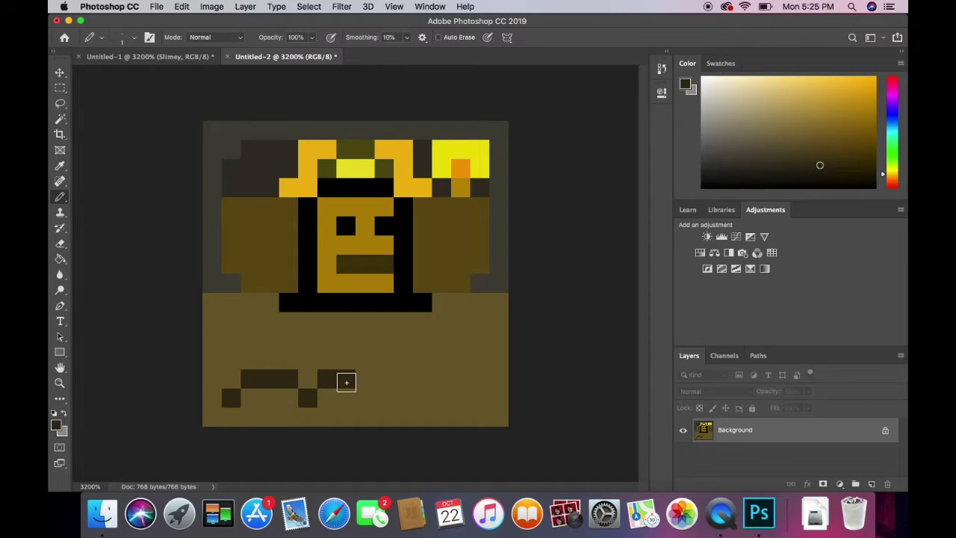
{"action": "left_click", "coordinate": [346, 397]}
{"action": "left_click_drag", "start_coordinate": [350, 416], "coordinate": [231, 416]}
{"action": "left_click", "coordinate": [312, 397]}
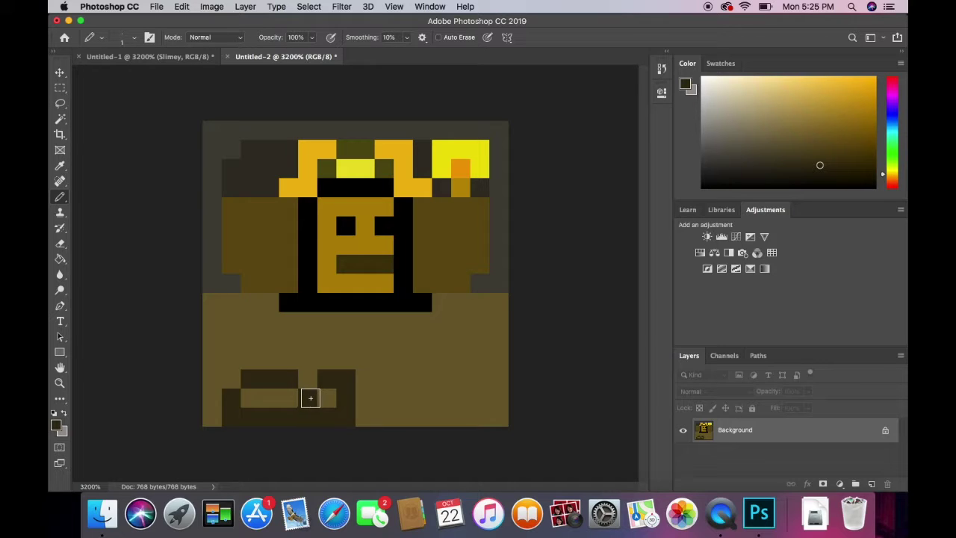
- Undo all the dark brown outline strokes on the ground
{"action": "key", "text": "super+z"}
{"action": "key", "text": "super+z"}
{"action": "key", "text": "super+z"}
{"action": "key", "text": "super+z"}
{"action": "key", "text": "super+z"}
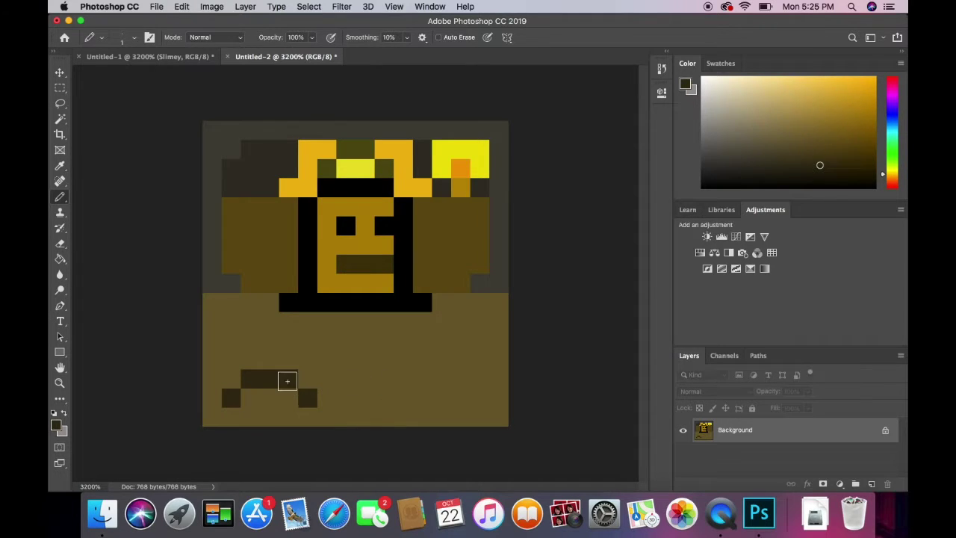
{"action": "key", "text": "super+z"}
{"action": "key", "text": "super+z"}
{"action": "key", "text": "super+z"}
{"action": "key", "text": "super+z"}
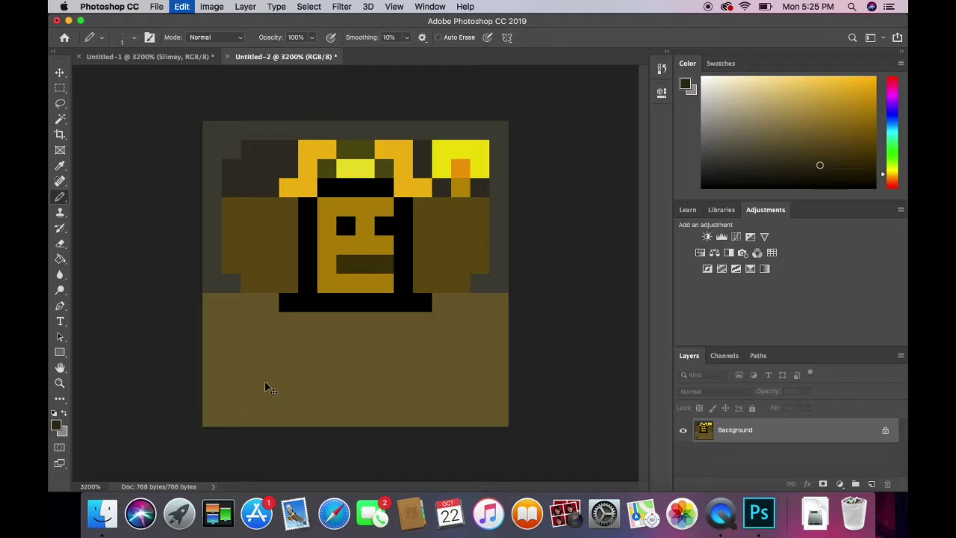
- Paint a seven-pixel-wide dark brown stepped shape on the lower-left ground, with a three-pixel raised middle and a one-pixel gap beneath it
{"action": "mouse_move", "coordinate": [232, 379]}
{"action": "left_mouse_down"}
{"action": "mouse_move", "coordinate": [267, 381]}
{"action": "mouse_move", "coordinate": [270, 363]}
{"action": "mouse_move", "coordinate": [312, 362]}
{"action": "mouse_move", "coordinate": [315, 379]}
{"action": "mouse_move", "coordinate": [348, 379]}
{"action": "mouse_move", "coordinate": [359, 386]}
{"action": "mouse_move", "coordinate": [347, 407]}
{"action": "left_mouse_up"}
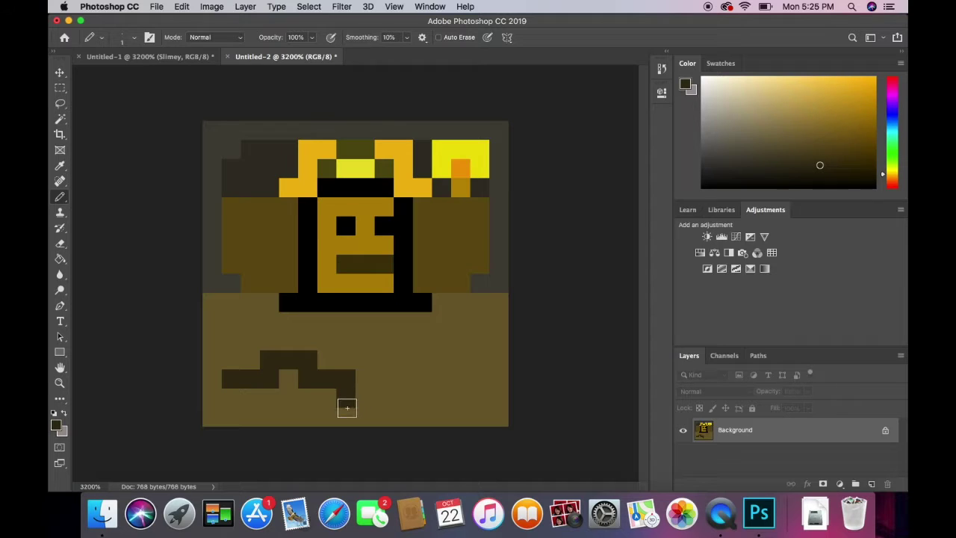
{"action": "key", "text": "super+z"}
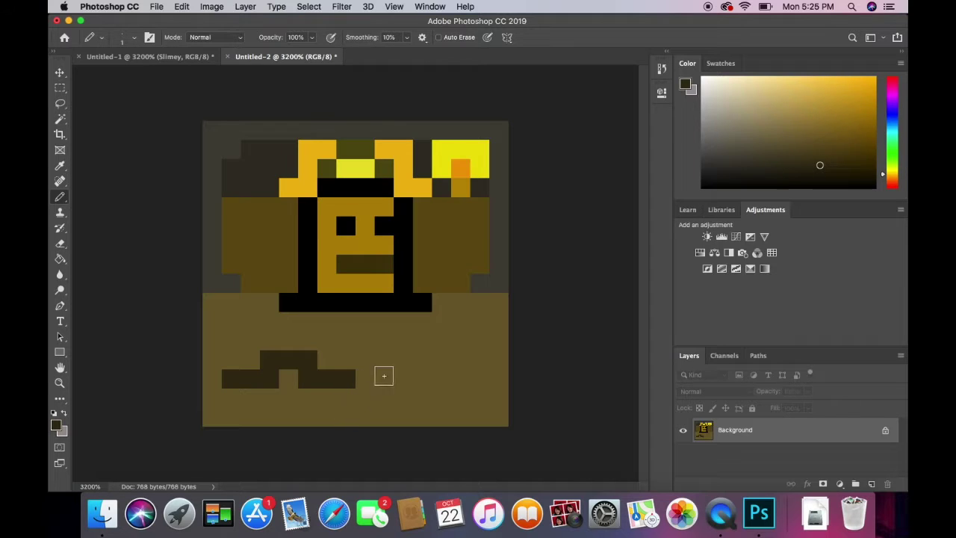
- Paint a seven-pixel muted magenta row beneath the dark brown stepped shape and fill its centre gap with a darker mauve
{"action": "left_click_drag", "start_coordinate": [895, 135], "coordinate": [907, 95]}
{"action": "left_click", "coordinate": [795, 154]}
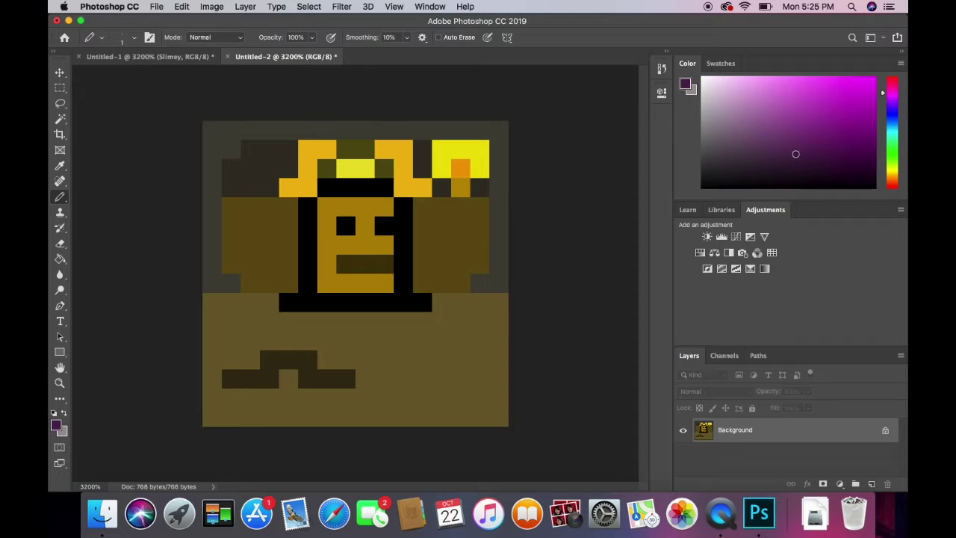
{"action": "mouse_move", "coordinate": [840, 127]}
{"action": "left_mouse_down"}
{"action": "mouse_move", "coordinate": [864, 96]}
{"action": "mouse_move", "coordinate": [898, 101]}
{"action": "mouse_move", "coordinate": [896, 93]}
{"action": "left_mouse_up"}
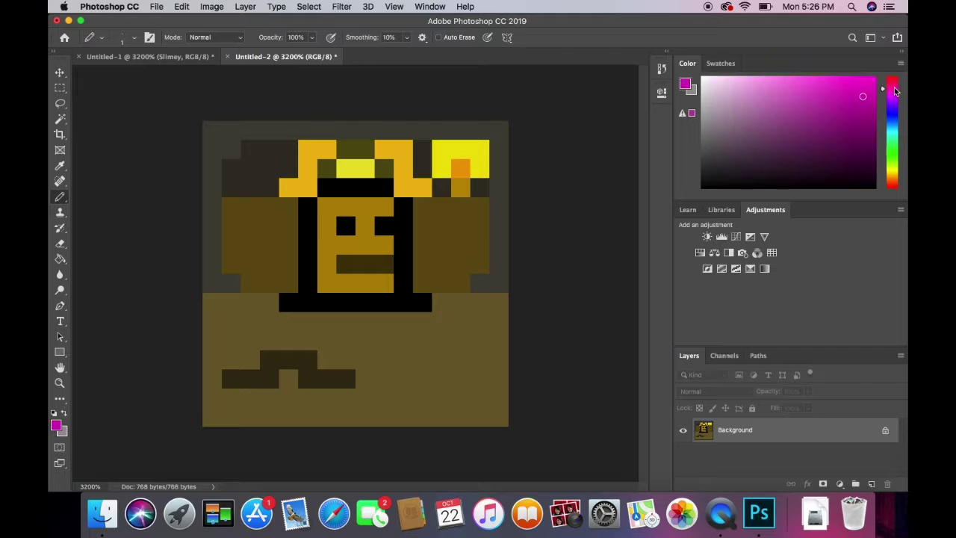
{"action": "left_click", "coordinate": [854, 89]}
{"action": "left_click", "coordinate": [774, 120]}
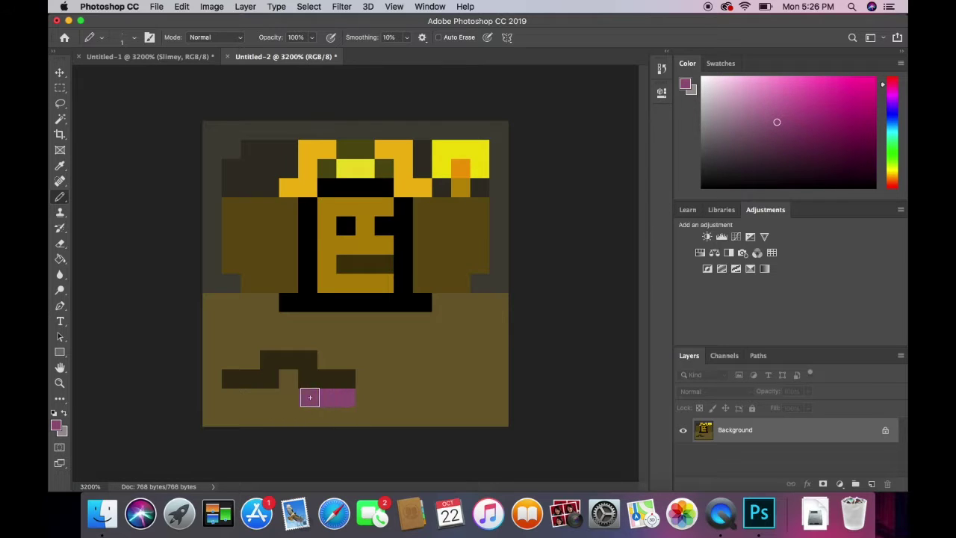
{"action": "left_click_drag", "start_coordinate": [310, 397], "coordinate": [237, 403]}
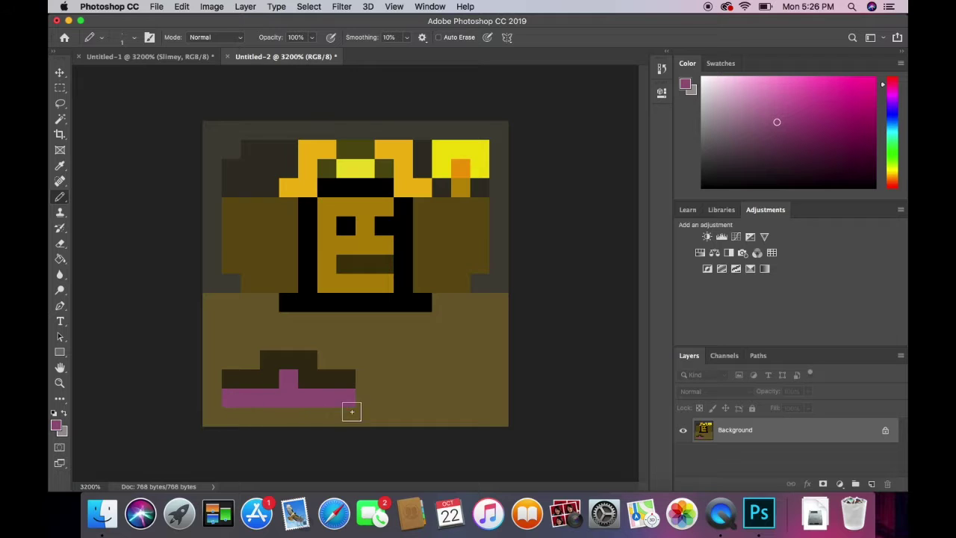
{"action": "left_click", "coordinate": [764, 138]}
{"action": "left_click", "coordinate": [288, 378]}
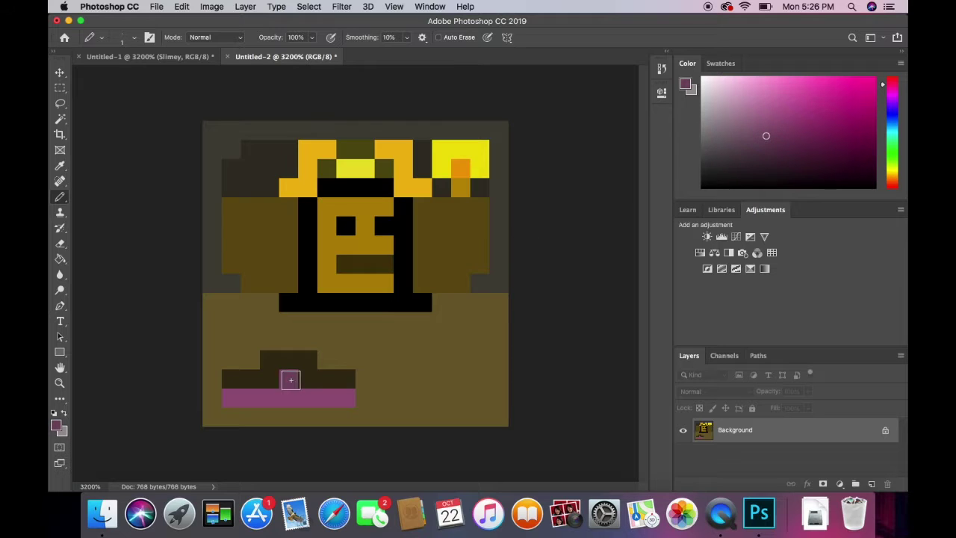
- Paint the rightmost pixel of the magenta row in the darker mauve
{"action": "left_click", "coordinate": [342, 399]}
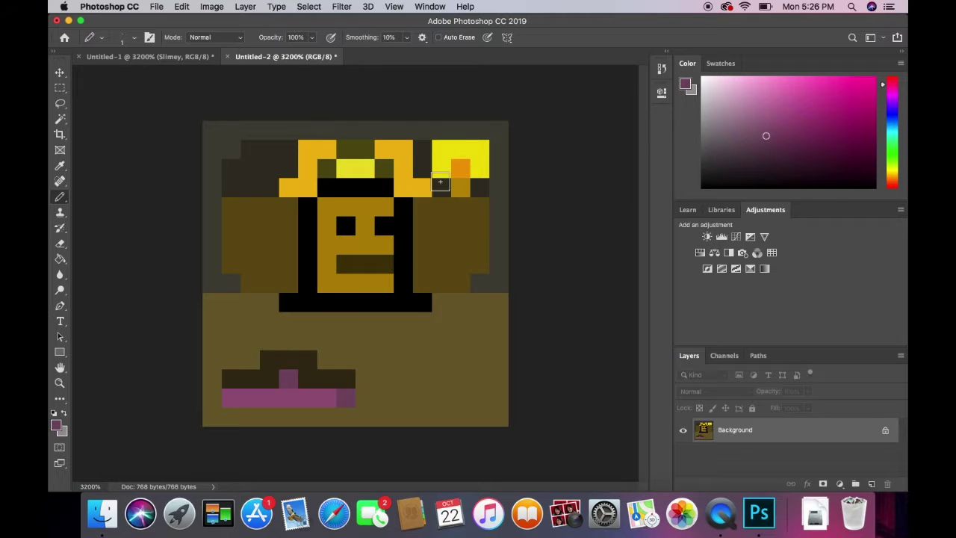
{"action": "left_click", "coordinate": [59, 73]}
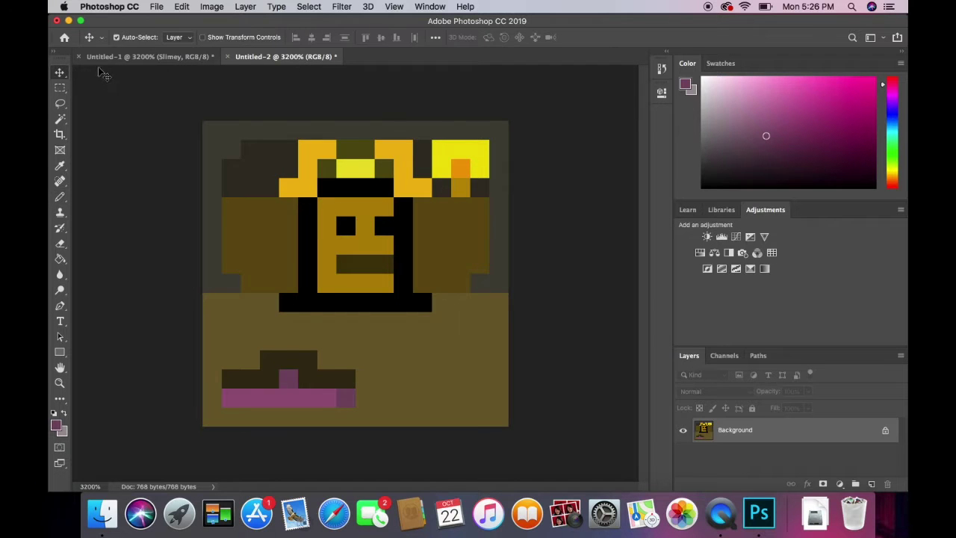
- Compare the finished green slime document with the golden-brown creature document
{"action": "left_click", "coordinate": [183, 60]}
{"action": "left_click", "coordinate": [224, 60]}
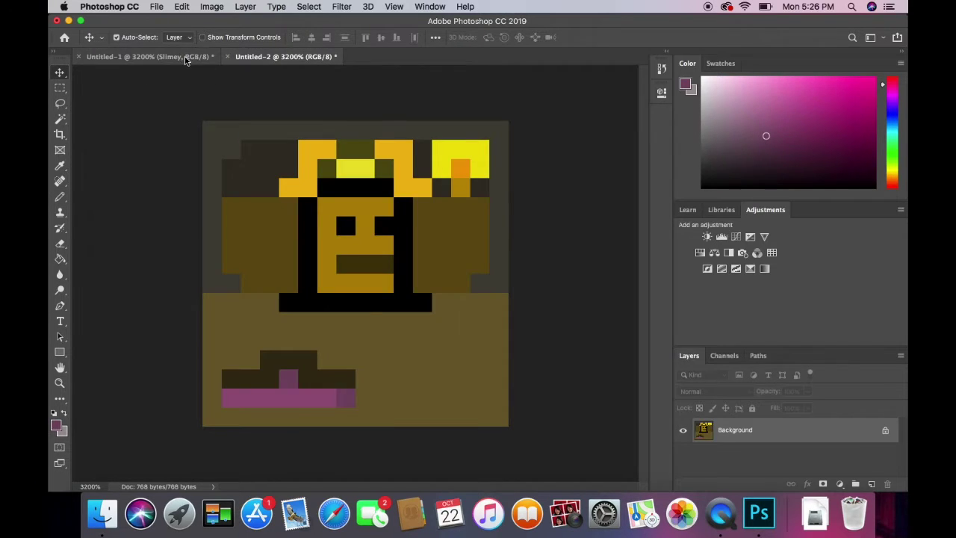
{"action": "left_click", "coordinate": [186, 59]}
{"action": "left_click", "coordinate": [278, 60]}
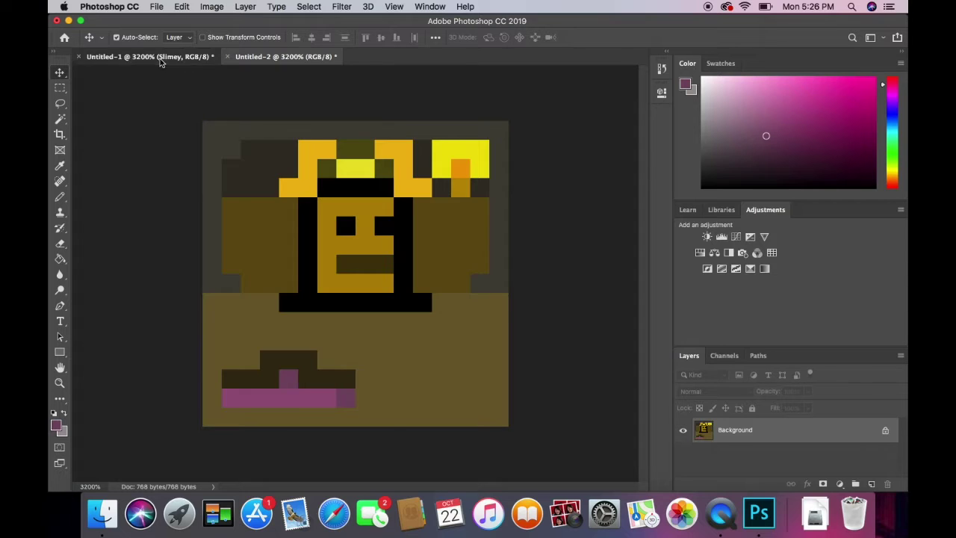
{"action": "left_click", "coordinate": [160, 59]}
{"action": "left_click", "coordinate": [298, 59]}
{"action": "left_click", "coordinate": [173, 59]}
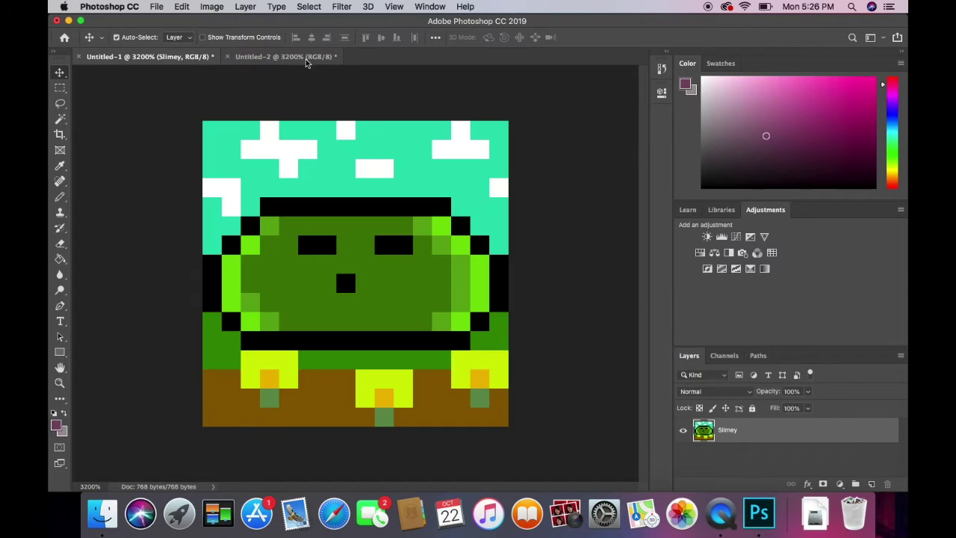
{"action": "left_click", "coordinate": [295, 59]}
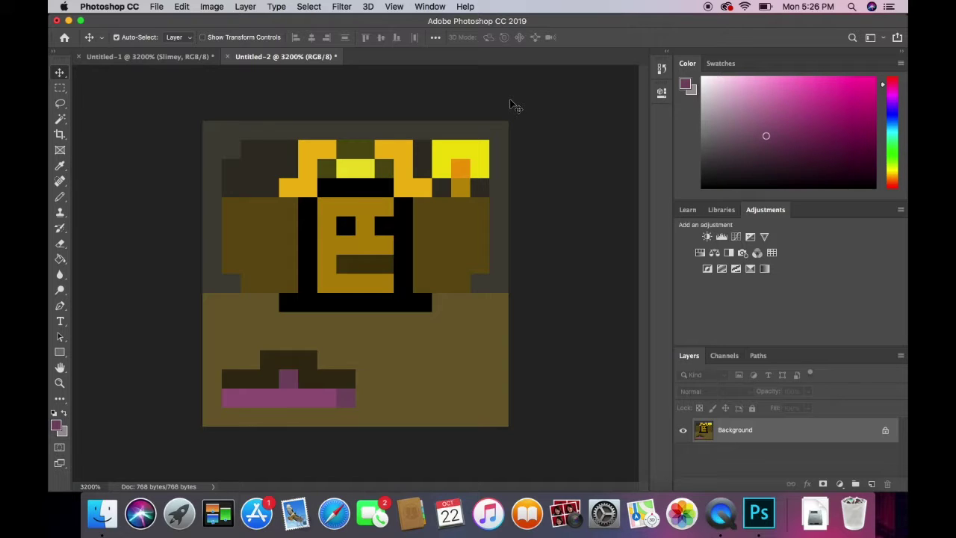
- Create a new 16 by 16 pixel RGB document at 72 pixels per inch with a white background
{"action": "key", "text": "super+n"}
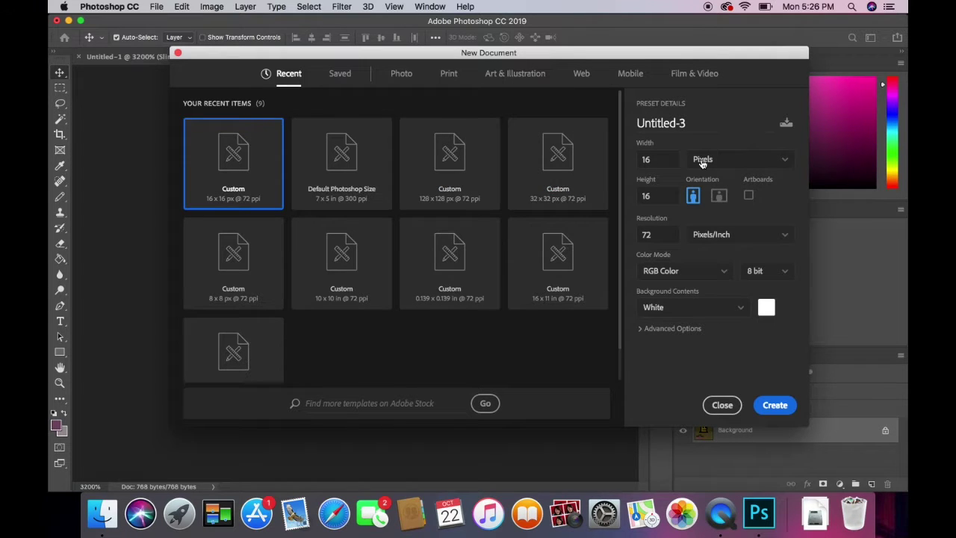
{"action": "left_click", "coordinate": [775, 404]}
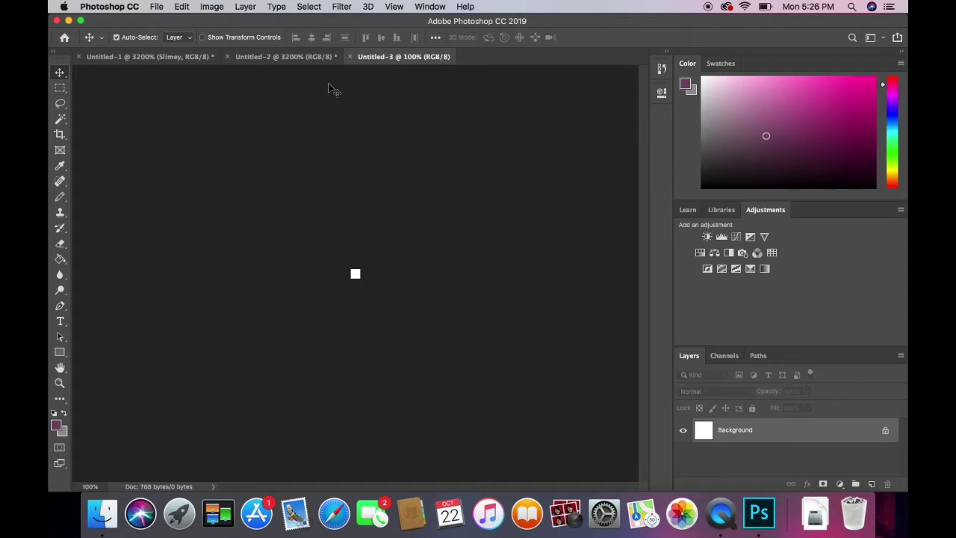
{"action": "key", "text": "super+equal"}
{"action": "key", "text": "super+equal"}
{"action": "key", "text": "super+equal"}
{"action": "key", "text": "super+equal"}
{"action": "key", "text": "super+equal"}
{"action": "key", "text": "super+equal"}
{"action": "key", "text": "super+equal"}
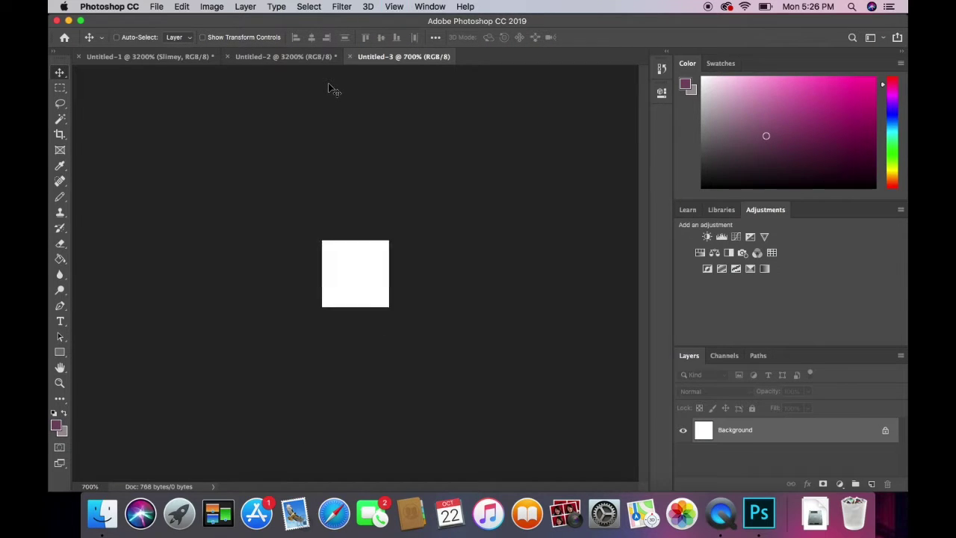
{"action": "key", "text": "super+equal"}
{"action": "key", "text": "super+equal"}
{"action": "key", "text": "super+equal"}
{"action": "key", "text": "super+equal"}
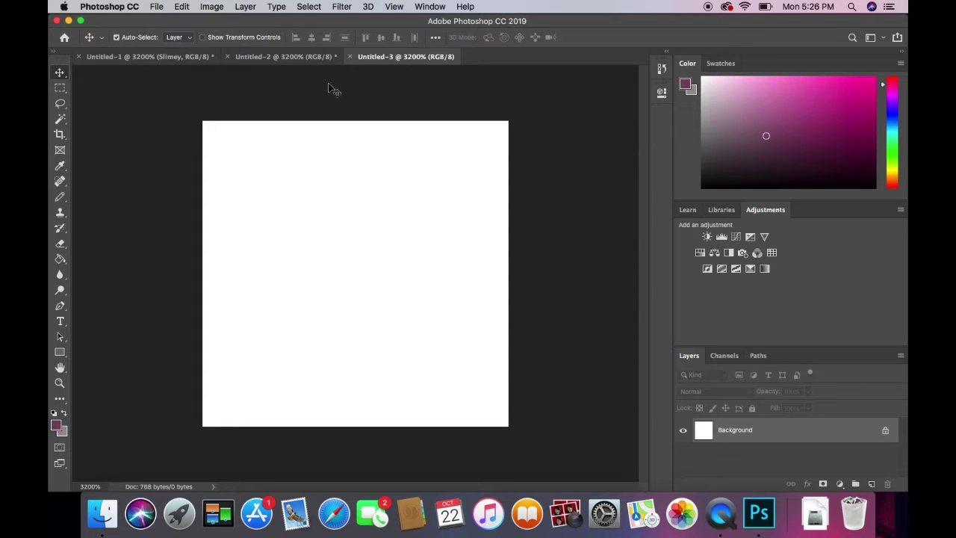
- Rename the golden-brown creature's Background layer as Dignit and return to the blank white document
{"action": "left_click", "coordinate": [292, 57]}
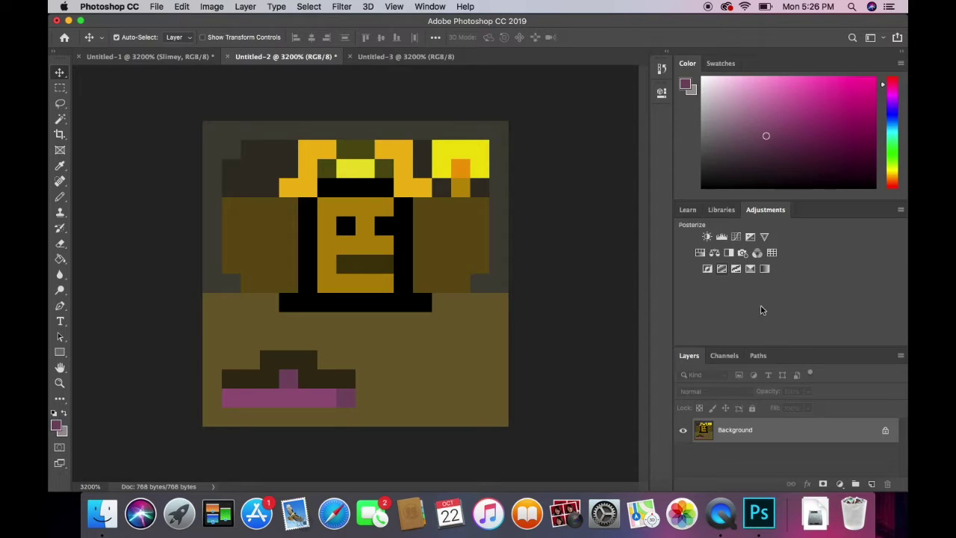
{"action": "double_click", "coordinate": [746, 432]}
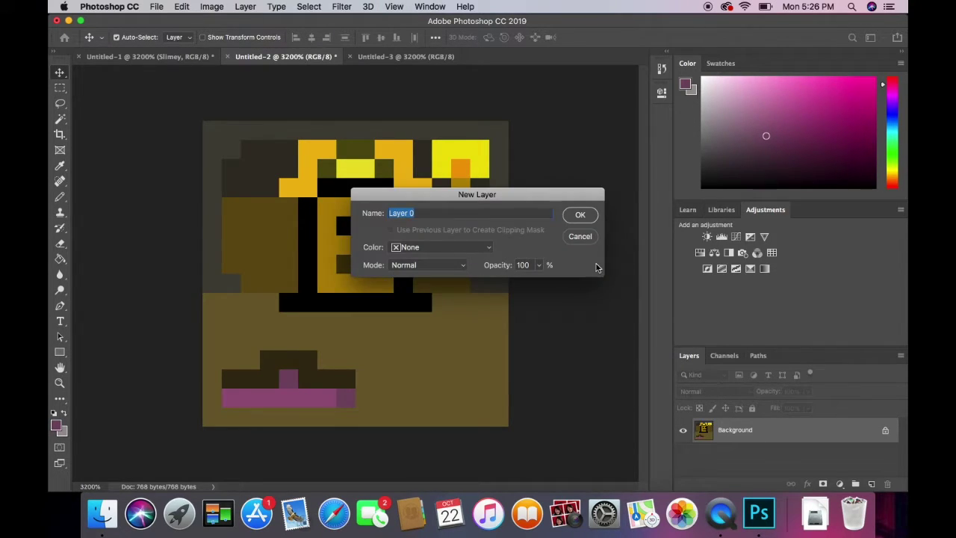
{"action": "key", "text": "BackSpace"}
{"action": "left_click", "coordinate": [578, 216]}
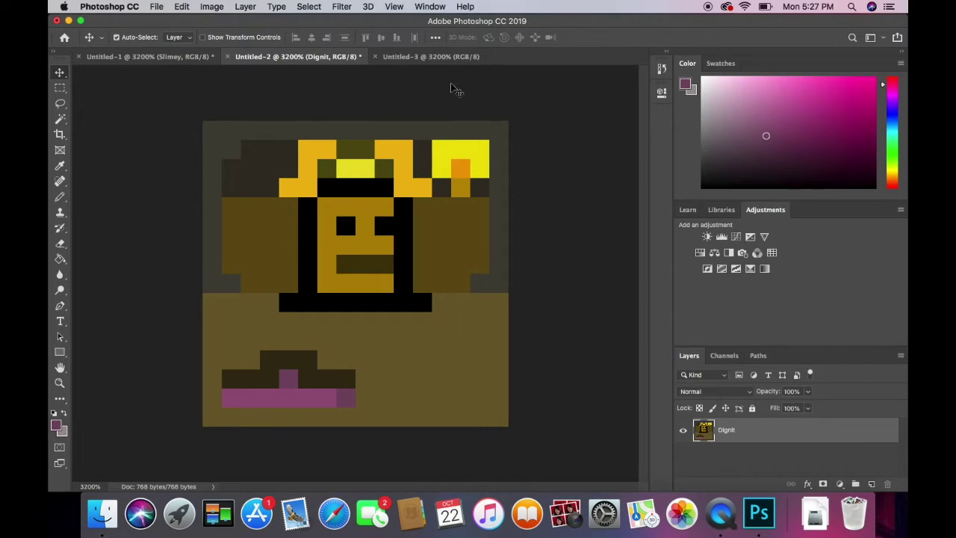
{"action": "left_click", "coordinate": [433, 57]}
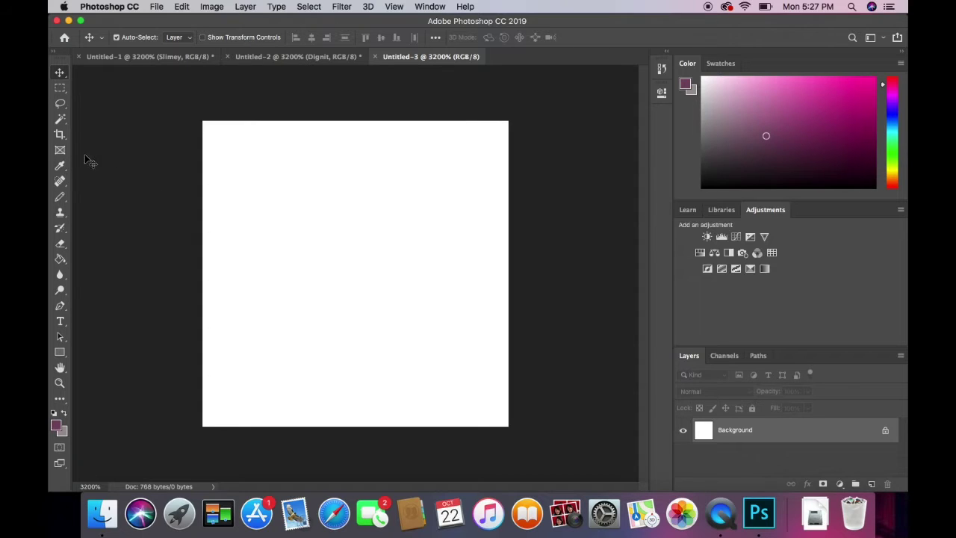
- Paint the canvas's upper five pixel rows muted grey-teal and its lower six rows brighter teal
{"action": "left_click_drag", "start_coordinate": [893, 126], "coordinate": [899, 129]}
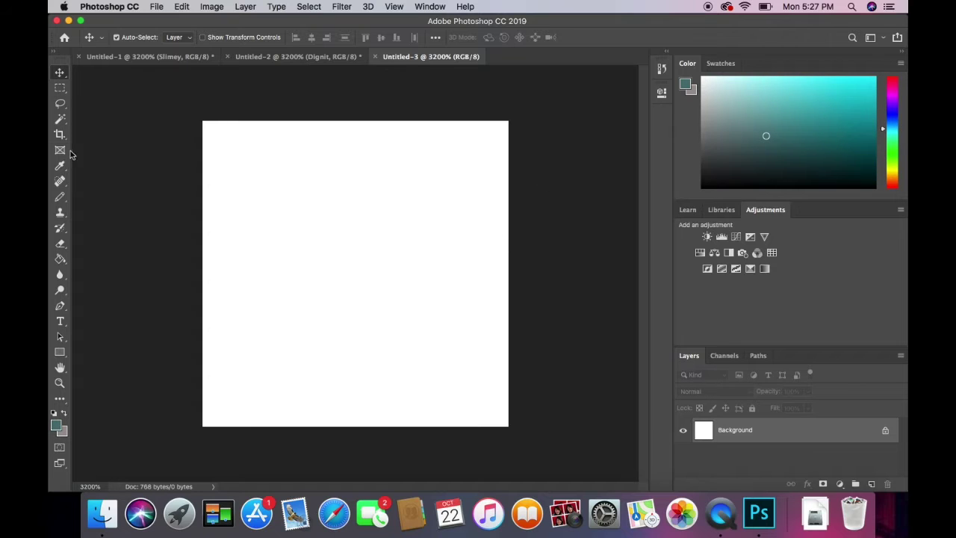
{"action": "left_click", "coordinate": [61, 197]}
{"action": "mouse_move", "coordinate": [500, 216]}
{"action": "left_mouse_down"}
{"action": "mouse_move", "coordinate": [478, 206]}
{"action": "mouse_move", "coordinate": [175, 208]}
{"action": "left_mouse_up"}
{"action": "mouse_move", "coordinate": [478, 187]}
{"action": "left_mouse_down"}
{"action": "mouse_move", "coordinate": [526, 193]}
{"action": "mouse_move", "coordinate": [412, 180]}
{"action": "mouse_move", "coordinate": [184, 180]}
{"action": "mouse_move", "coordinate": [258, 157]}
{"action": "mouse_move", "coordinate": [441, 139]}
{"action": "mouse_move", "coordinate": [576, 104]}
{"action": "mouse_move", "coordinate": [199, 168]}
{"action": "mouse_move", "coordinate": [209, 147]}
{"action": "mouse_move", "coordinate": [269, 115]}
{"action": "left_mouse_up"}
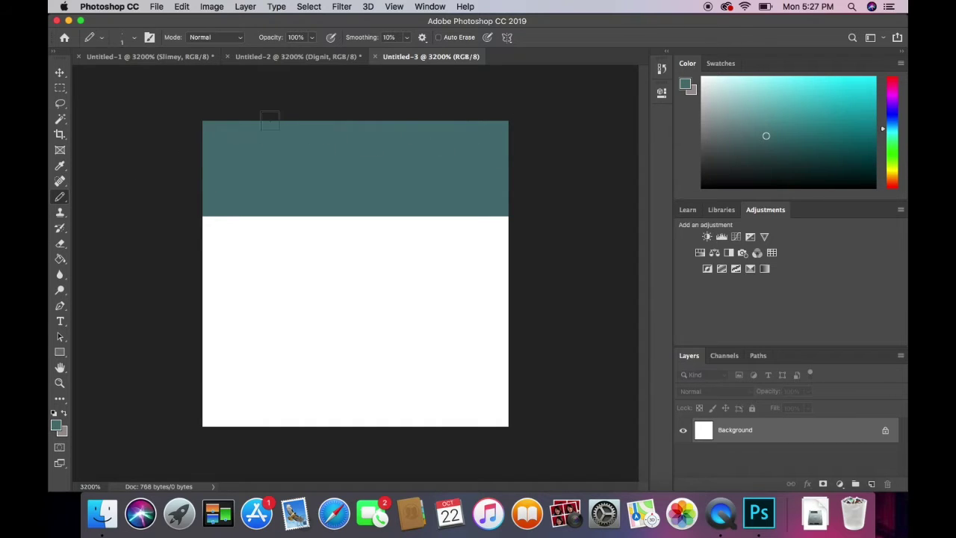
{"action": "left_click_drag", "start_coordinate": [848, 142], "coordinate": [865, 109]}
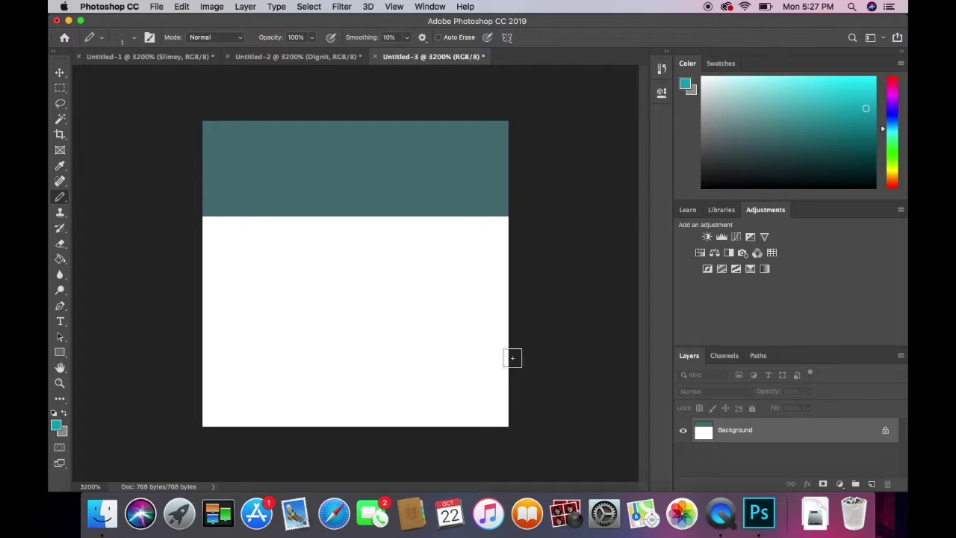
{"action": "mouse_move", "coordinate": [512, 347]}
{"action": "left_mouse_down"}
{"action": "mouse_move", "coordinate": [428, 338]}
{"action": "mouse_move", "coordinate": [200, 343]}
{"action": "mouse_move", "coordinate": [563, 356]}
{"action": "mouse_move", "coordinate": [411, 373]}
{"action": "mouse_move", "coordinate": [246, 373]}
{"action": "mouse_move", "coordinate": [469, 372]}
{"action": "mouse_move", "coordinate": [410, 387]}
{"action": "mouse_move", "coordinate": [272, 392]}
{"action": "mouse_move", "coordinate": [452, 412]}
{"action": "mouse_move", "coordinate": [298, 421]}
{"action": "mouse_move", "coordinate": [595, 406]}
{"action": "mouse_move", "coordinate": [440, 422]}
{"action": "mouse_move", "coordinate": [215, 417]}
{"action": "mouse_move", "coordinate": [216, 402]}
{"action": "mouse_move", "coordinate": [251, 402]}
{"action": "mouse_move", "coordinate": [217, 385]}
{"action": "mouse_move", "coordinate": [213, 334]}
{"action": "mouse_move", "coordinate": [293, 327]}
{"action": "mouse_move", "coordinate": [211, 331]}
{"action": "mouse_move", "coordinate": [513, 317]}
{"action": "mouse_move", "coordinate": [532, 302]}
{"action": "left_mouse_up"}
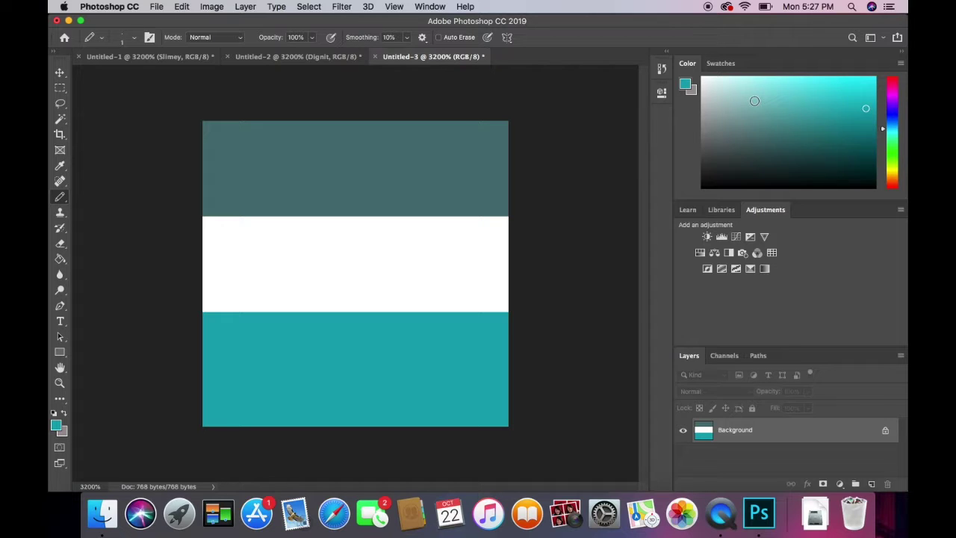
- Fill the white middle band with the sampled grey-teal and paint its lowest row a deeper teal
{"action": "left_click", "coordinate": [59, 167]}
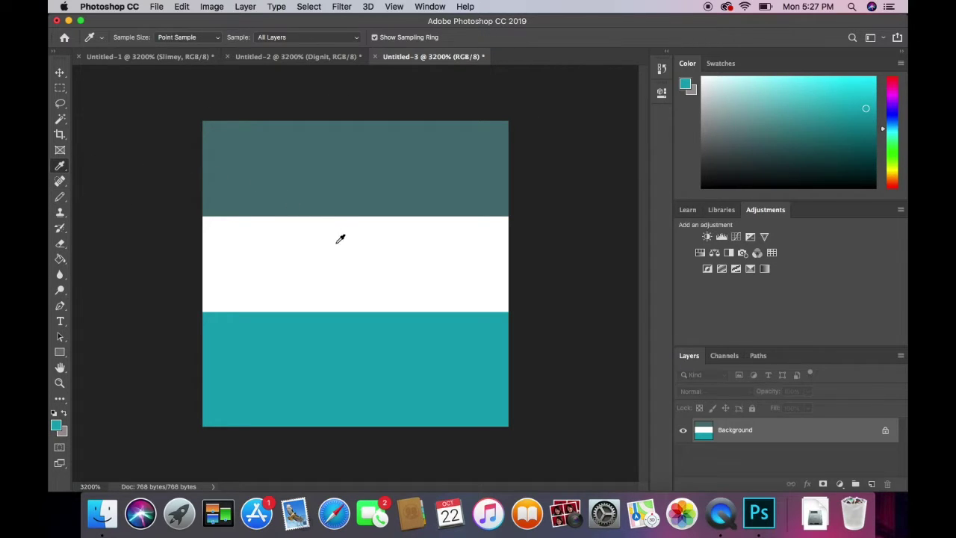
{"action": "mouse_move", "coordinate": [370, 141]}
{"action": "left_mouse_down"}
{"action": "mouse_move", "coordinate": [367, 133]}
{"action": "mouse_move", "coordinate": [377, 148]}
{"action": "left_mouse_up"}
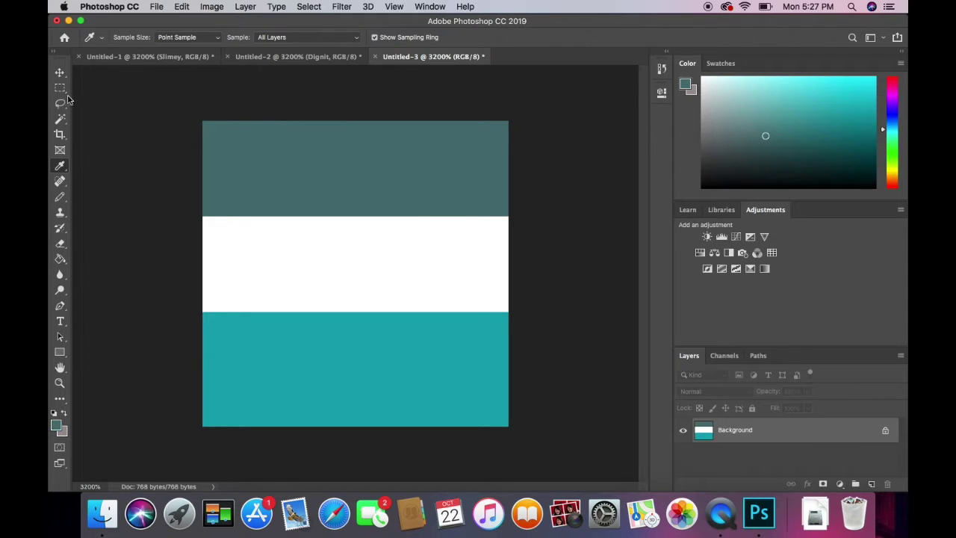
{"action": "left_click", "coordinate": [60, 197]}
{"action": "left_click", "coordinate": [232, 225]}
{"action": "mouse_move", "coordinate": [222, 225]}
{"action": "left_mouse_down"}
{"action": "mouse_move", "coordinate": [505, 228]}
{"action": "mouse_move", "coordinate": [476, 247]}
{"action": "mouse_move", "coordinate": [186, 254]}
{"action": "mouse_move", "coordinate": [298, 254]}
{"action": "left_mouse_up"}
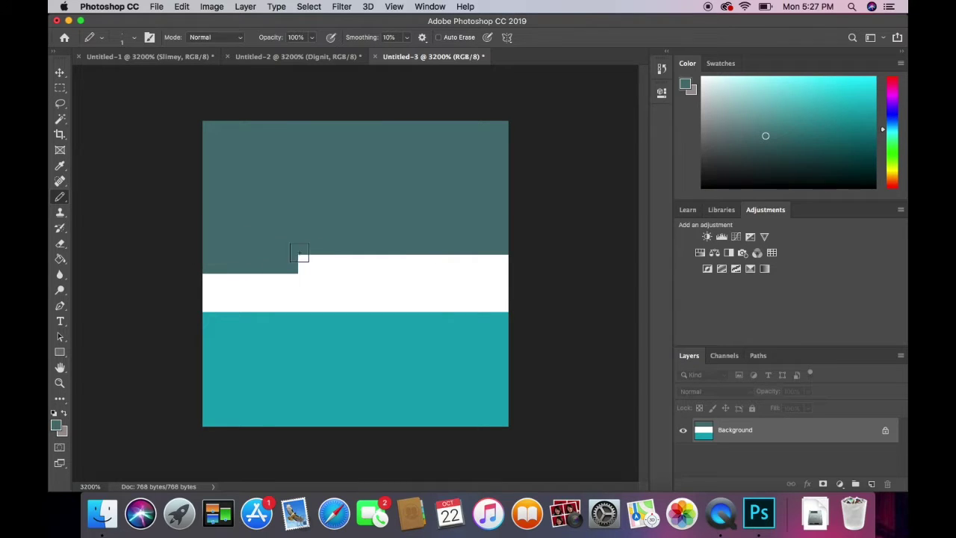
{"action": "mouse_move", "coordinate": [235, 264]}
{"action": "left_mouse_down"}
{"action": "mouse_move", "coordinate": [207, 283]}
{"action": "mouse_move", "coordinate": [452, 272]}
{"action": "mouse_move", "coordinate": [268, 276]}
{"action": "mouse_move", "coordinate": [440, 276]}
{"action": "mouse_move", "coordinate": [482, 268]}
{"action": "mouse_move", "coordinate": [482, 257]}
{"action": "mouse_move", "coordinate": [505, 269]}
{"action": "mouse_move", "coordinate": [502, 298]}
{"action": "mouse_move", "coordinate": [487, 300]}
{"action": "mouse_move", "coordinate": [100, 298]}
{"action": "left_mouse_up"}
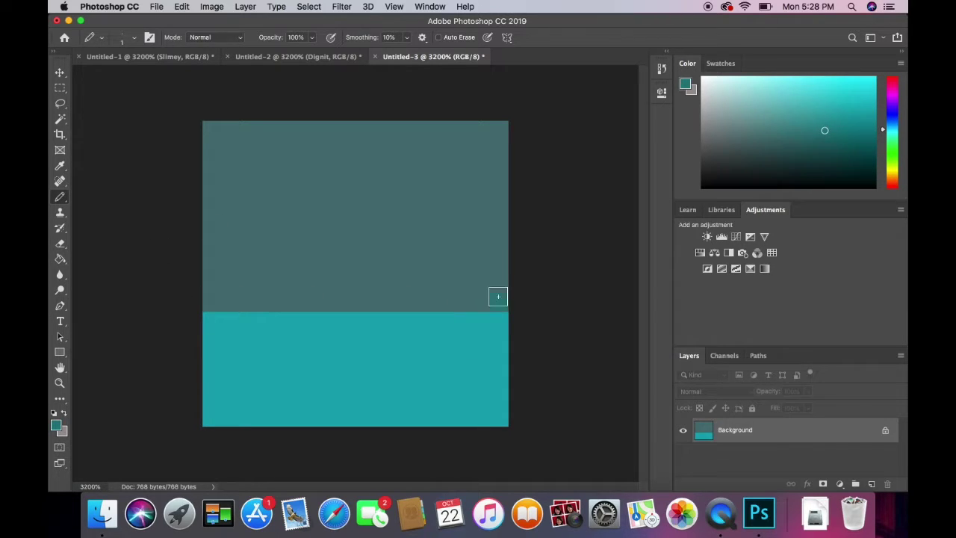
{"action": "left_click_drag", "start_coordinate": [497, 298], "coordinate": [213, 299]}
- Repaint all ten pixel rows above the bright teal ground in bright cyan
{"action": "left_click", "coordinate": [828, 83]}
{"action": "mouse_move", "coordinate": [502, 281]}
{"action": "left_mouse_down"}
{"action": "mouse_move", "coordinate": [200, 295]}
{"action": "mouse_move", "coordinate": [440, 283]}
{"action": "mouse_move", "coordinate": [245, 271]}
{"action": "mouse_move", "coordinate": [486, 267]}
{"action": "mouse_move", "coordinate": [332, 249]}
{"action": "mouse_move", "coordinate": [172, 246]}
{"action": "mouse_move", "coordinate": [546, 247]}
{"action": "mouse_move", "coordinate": [446, 230]}
{"action": "mouse_move", "coordinate": [234, 230]}
{"action": "mouse_move", "coordinate": [177, 210]}
{"action": "mouse_move", "coordinate": [411, 194]}
{"action": "mouse_move", "coordinate": [178, 237]}
{"action": "mouse_move", "coordinate": [297, 165]}
{"action": "mouse_move", "coordinate": [543, 150]}
{"action": "mouse_move", "coordinate": [445, 163]}
{"action": "left_mouse_up"}
{"action": "mouse_move", "coordinate": [312, 154]}
{"action": "left_mouse_down"}
{"action": "mouse_move", "coordinate": [560, 111]}
{"action": "mouse_move", "coordinate": [212, 130]}
{"action": "left_mouse_up"}
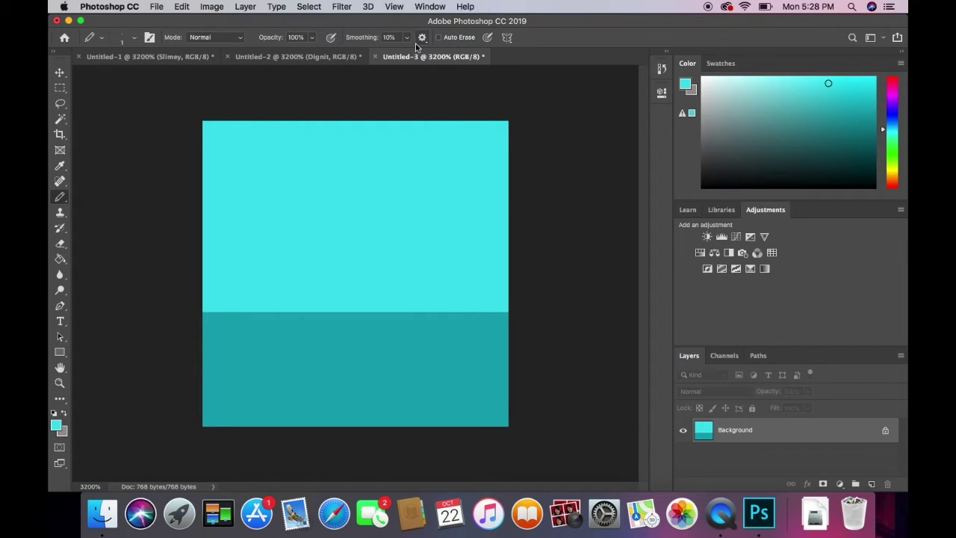
- Paint a three-by-three-pixel lime-yellow sun in the sky's upper-right corner with two horizontal two-pixel rays on its left side
{"action": "left_click", "coordinate": [898, 165]}
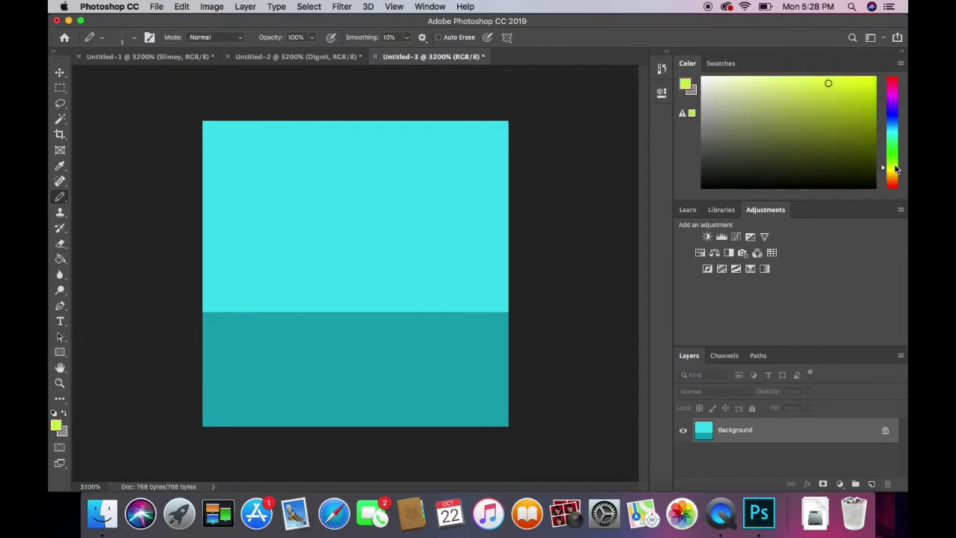
{"action": "mouse_move", "coordinate": [462, 127]}
{"action": "left_mouse_down"}
{"action": "mouse_move", "coordinate": [476, 163]}
{"action": "mouse_move", "coordinate": [465, 168]}
{"action": "mouse_move", "coordinate": [497, 171]}
{"action": "mouse_move", "coordinate": [476, 147]}
{"action": "mouse_move", "coordinate": [499, 158]}
{"action": "mouse_move", "coordinate": [474, 137]}
{"action": "mouse_move", "coordinate": [504, 134]}
{"action": "left_mouse_up"}
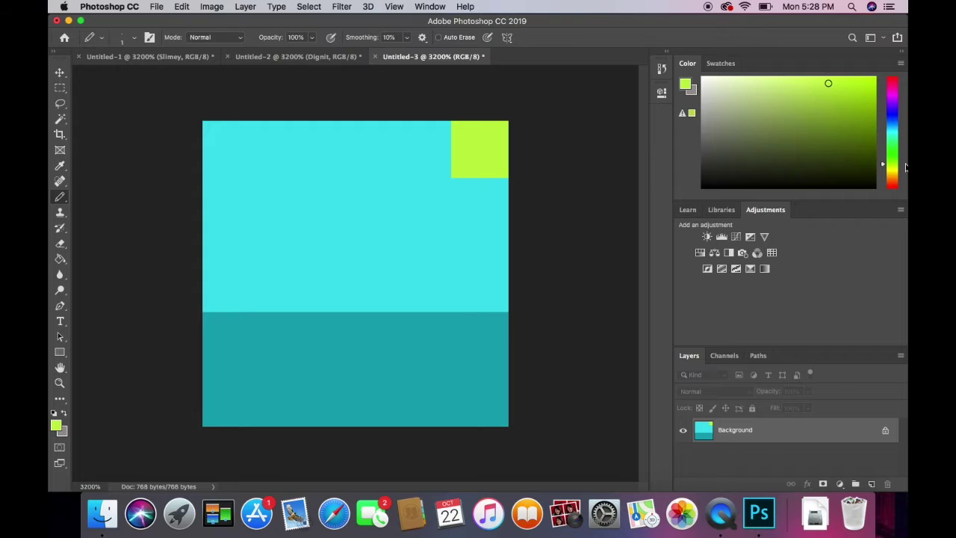
{"action": "left_click", "coordinate": [423, 130]}
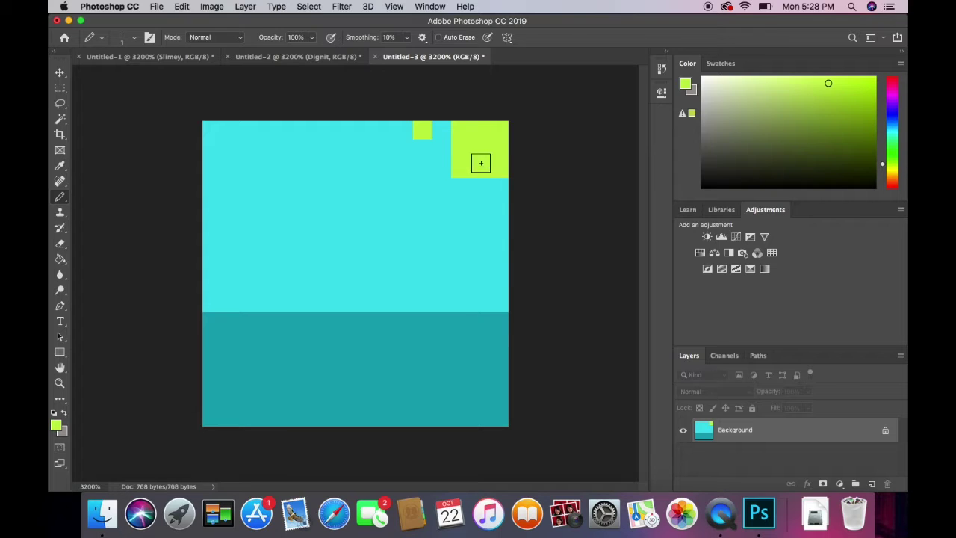
{"action": "left_click", "coordinate": [408, 133]}
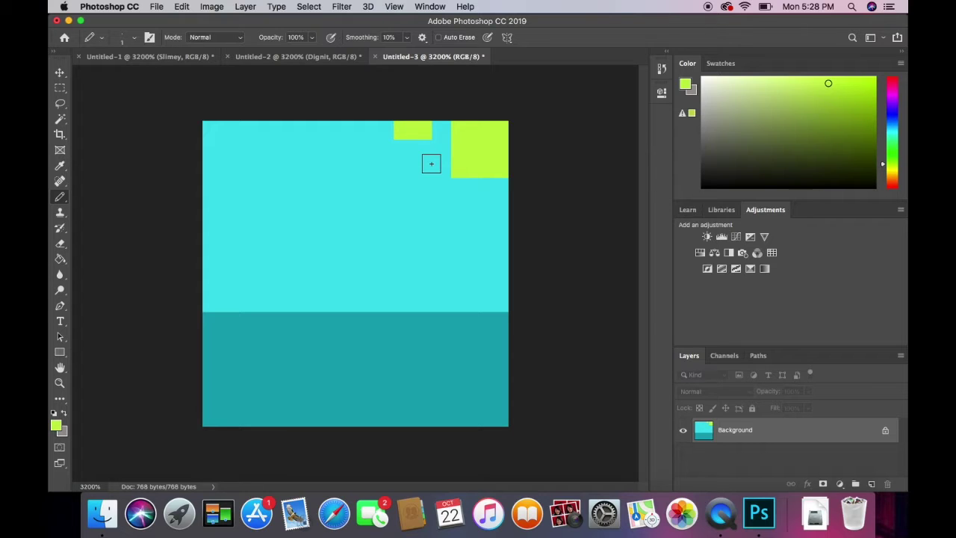
{"action": "left_click", "coordinate": [422, 168]}
{"action": "left_click", "coordinate": [403, 166]}
- Add two vertical two-pixel lime-yellow rays beneath the sun's outer columns, leaving a one-pixel gap below the sun
{"action": "left_click", "coordinate": [461, 207]}
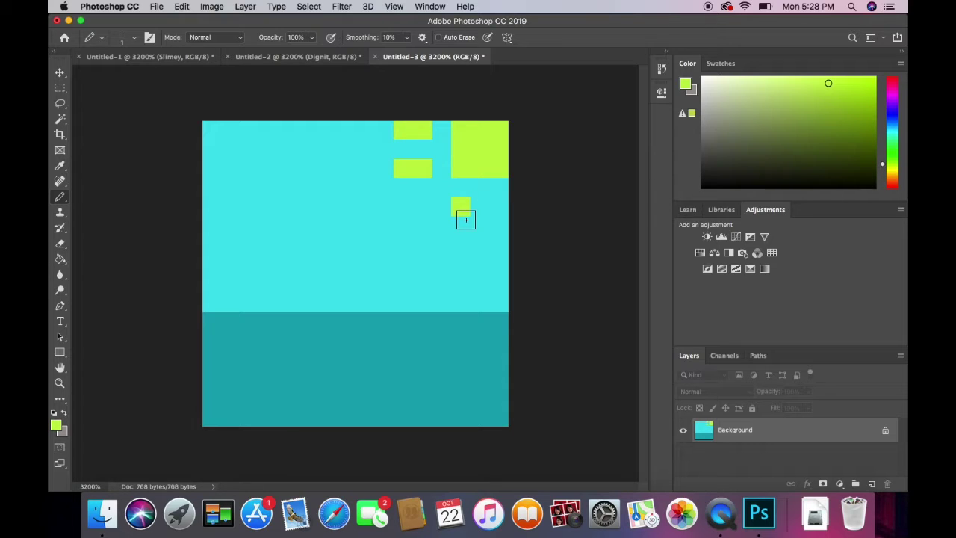
{"action": "left_click", "coordinate": [462, 224]}
{"action": "left_click", "coordinate": [496, 207]}
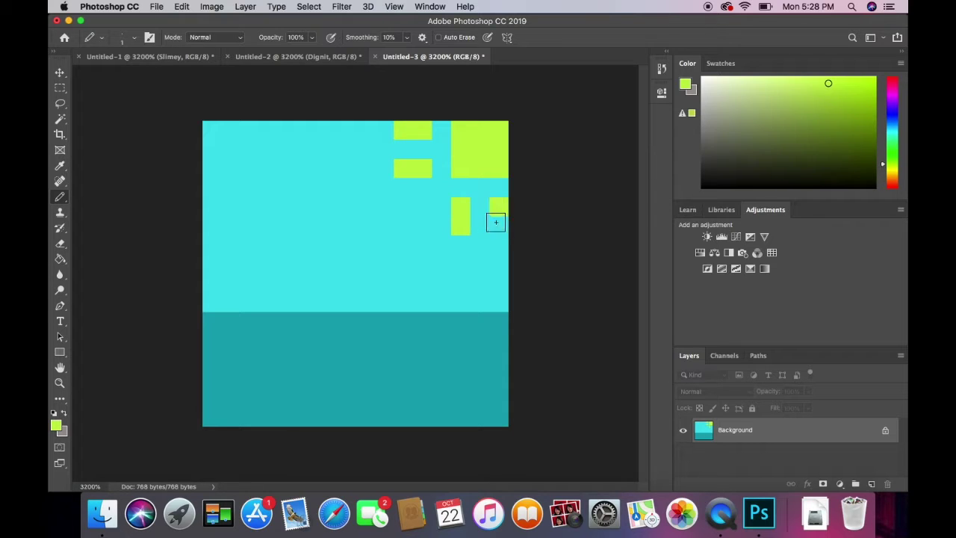
{"action": "left_click", "coordinate": [496, 225]}
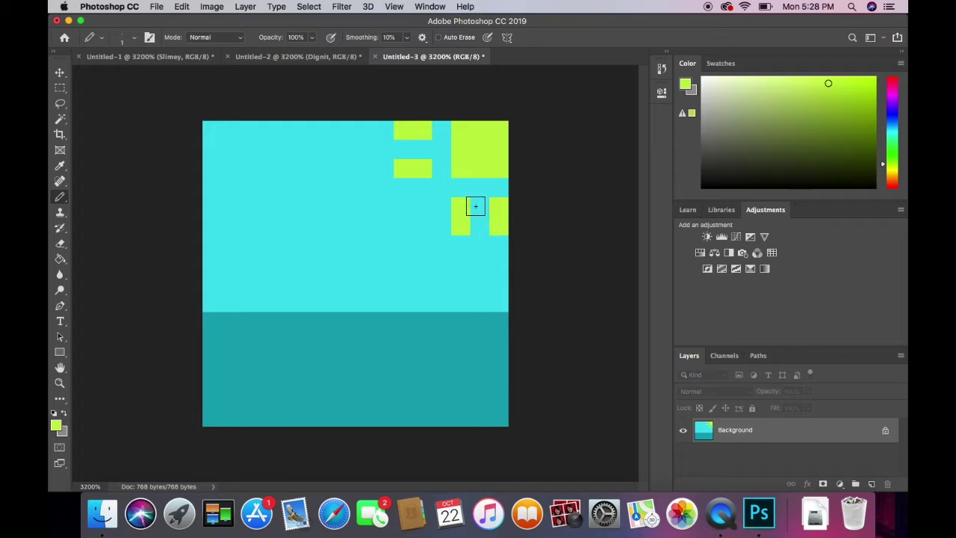
- Try a diagonal two-pixel lime-yellow ray off the sun's lower-left corner and undo it
{"action": "left_click", "coordinate": [433, 202]}
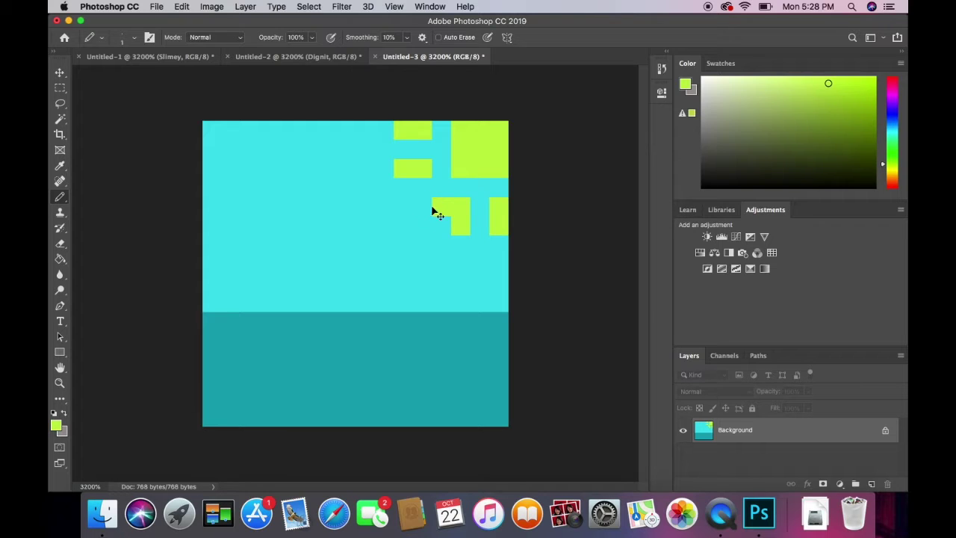
{"action": "key", "text": "ctrl+z"}
{"action": "left_click", "coordinate": [422, 207]}
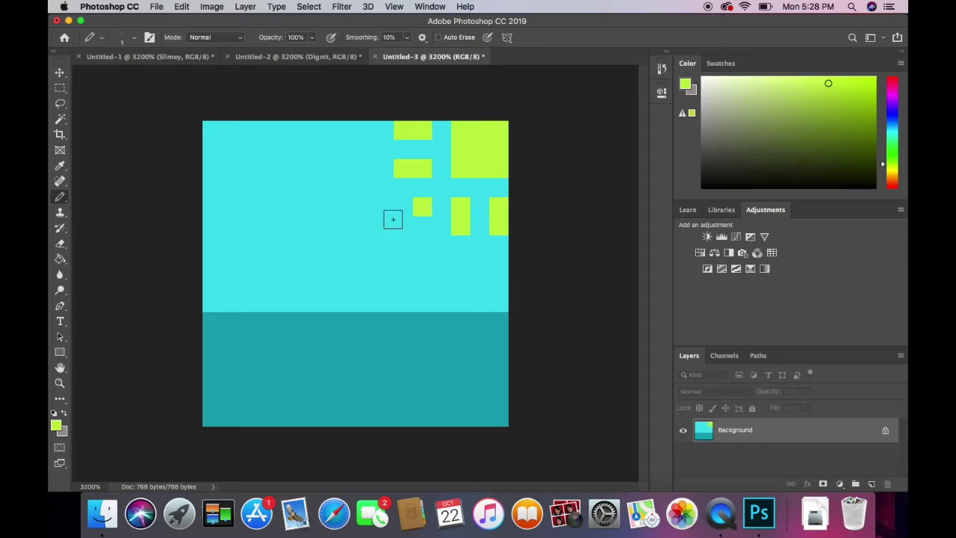
{"action": "left_click", "coordinate": [402, 224]}
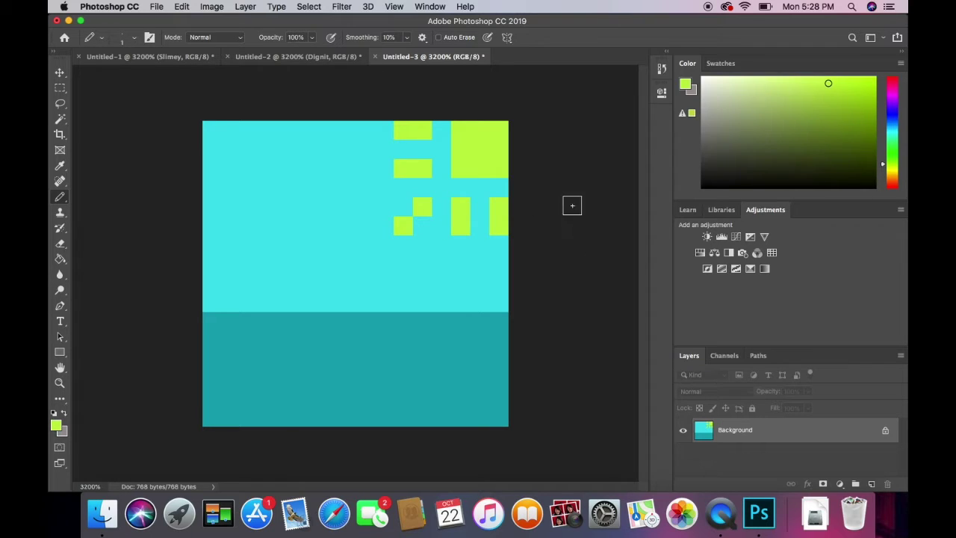
{"action": "key", "text": "ctrl+z"}
{"action": "key", "text": "ctrl+z"}
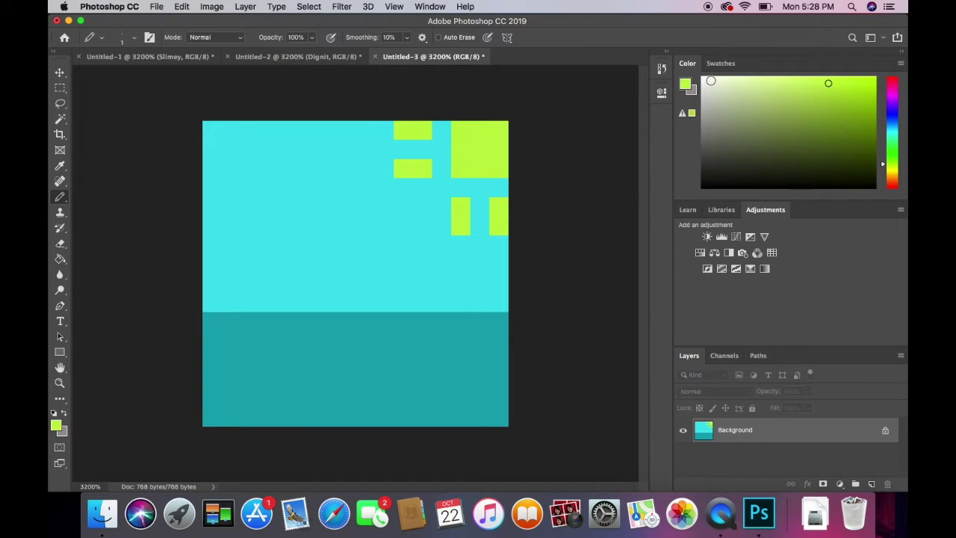
- Paint two off-white clouds in the upper sky: five pixels over three at the left edge, and one over three beside it
{"action": "left_click_drag", "start_coordinate": [710, 80], "coordinate": [646, 74]}
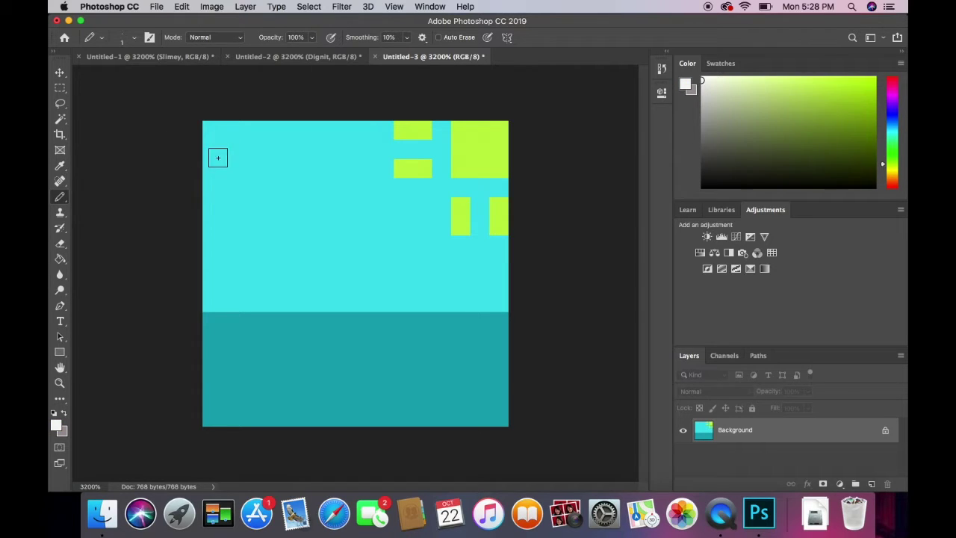
{"action": "left_click_drag", "start_coordinate": [216, 156], "coordinate": [288, 154]}
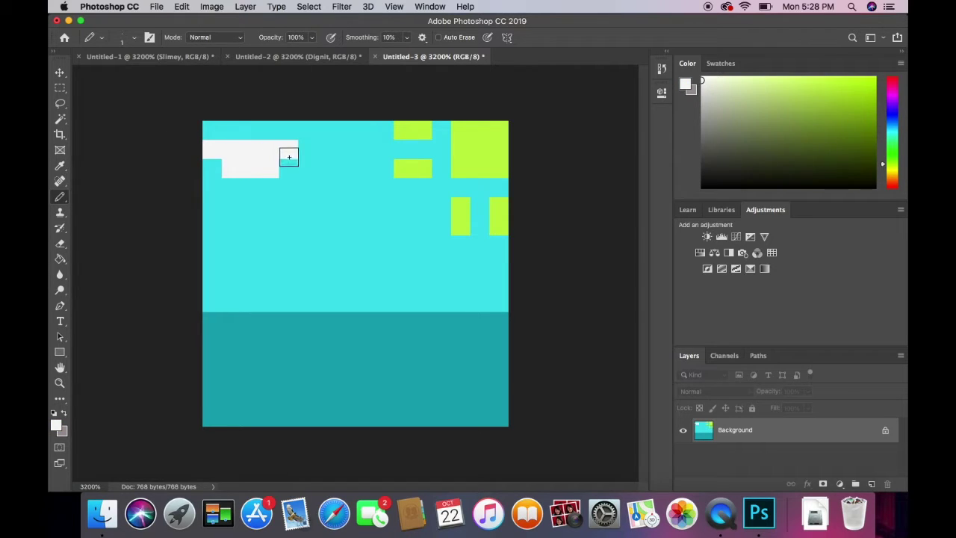
{"action": "mouse_move", "coordinate": [358, 168]}
{"action": "left_mouse_down"}
{"action": "mouse_move", "coordinate": [336, 164]}
{"action": "mouse_move", "coordinate": [346, 154]}
{"action": "left_mouse_up"}
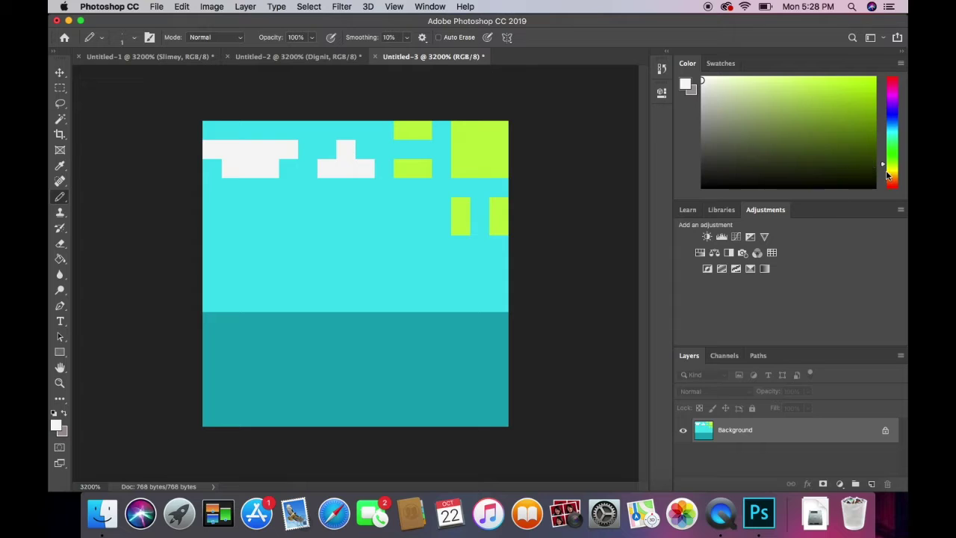
- Outline the fish body in black in the teal water, three pixels wide and two high inside, with open corners
{"action": "left_click", "coordinate": [870, 183]}
{"action": "left_click", "coordinate": [307, 360]}
{"action": "mouse_move", "coordinate": [334, 364]}
{"action": "left_mouse_down"}
{"action": "mouse_move", "coordinate": [365, 375]}
{"action": "mouse_move", "coordinate": [366, 392]}
{"action": "mouse_move", "coordinate": [345, 410]}
{"action": "mouse_move", "coordinate": [293, 404]}
{"action": "left_mouse_up"}
{"action": "left_click", "coordinate": [288, 398]}
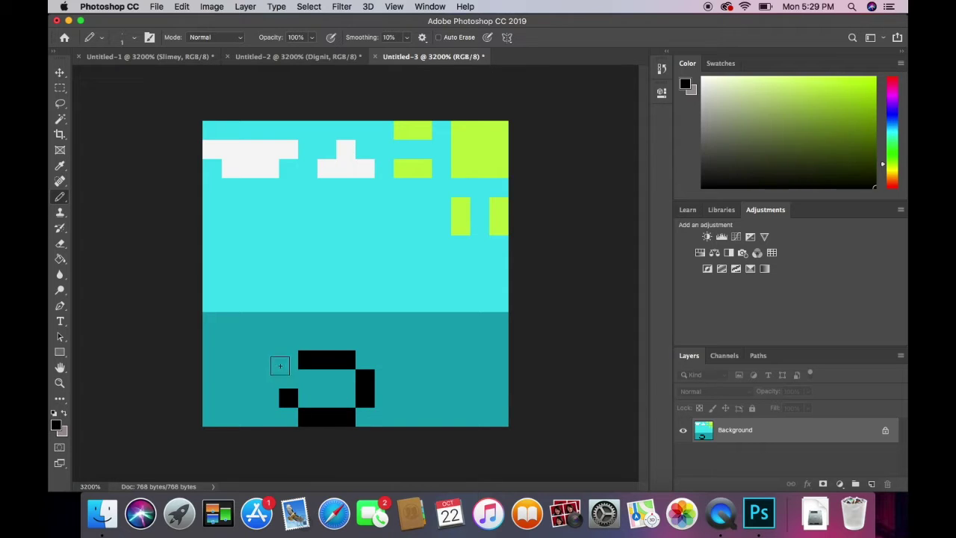
{"action": "left_click", "coordinate": [281, 373]}
- Add a black tail outline left of the fish body, with single pixels above and below and a two-pixel vertical end
{"action": "left_click", "coordinate": [266, 359]}
{"action": "left_click", "coordinate": [267, 416]}
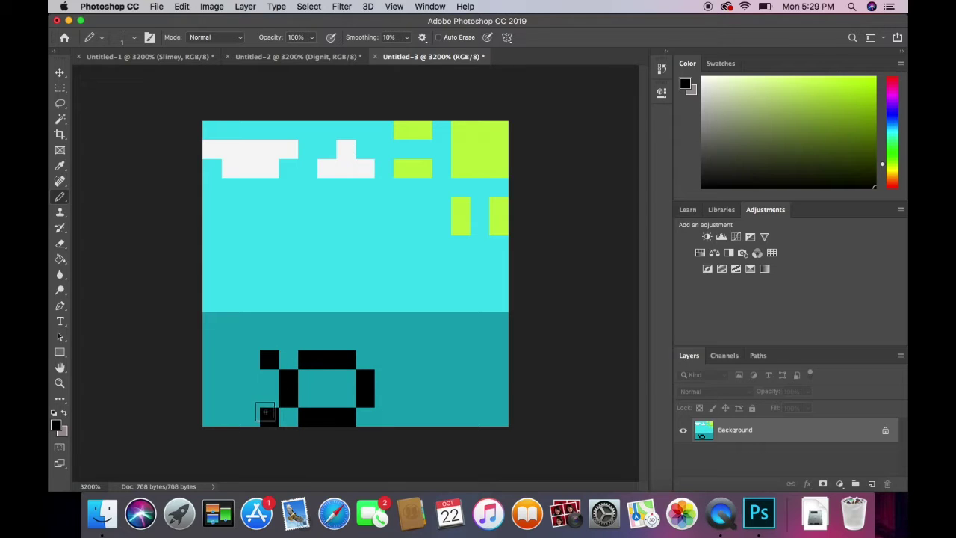
{"action": "left_click", "coordinate": [269, 379]}
{"action": "key", "text": "super+z"}
{"action": "left_click", "coordinate": [250, 379]}
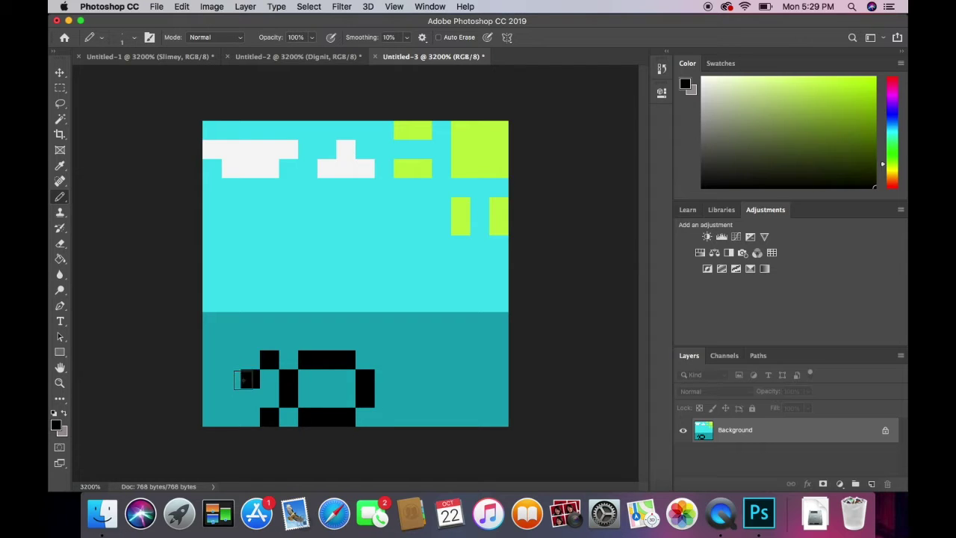
{"action": "left_click", "coordinate": [248, 396]}
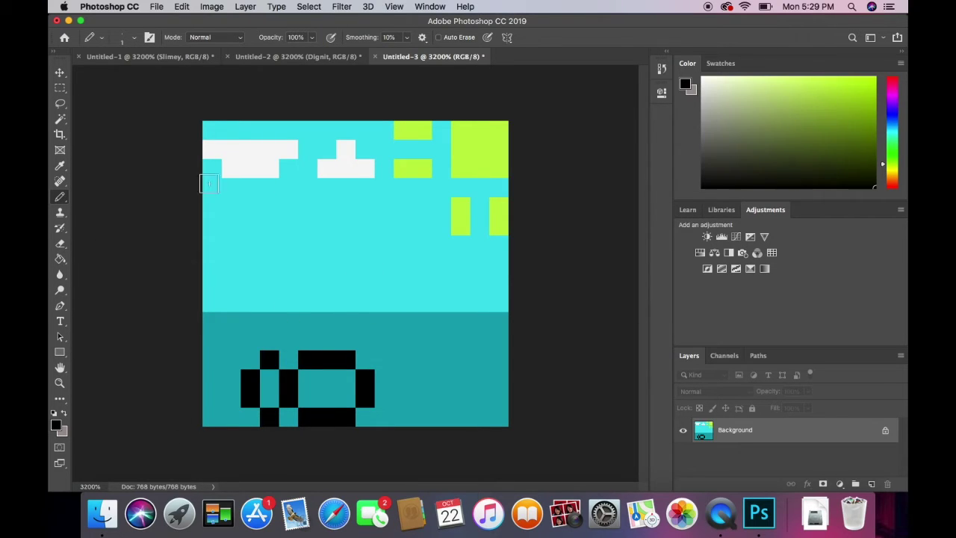
- Fill the inside of the fish body with dark blue
{"action": "left_click_drag", "start_coordinate": [895, 148], "coordinate": [896, 118]}
{"action": "left_click", "coordinate": [833, 121]}
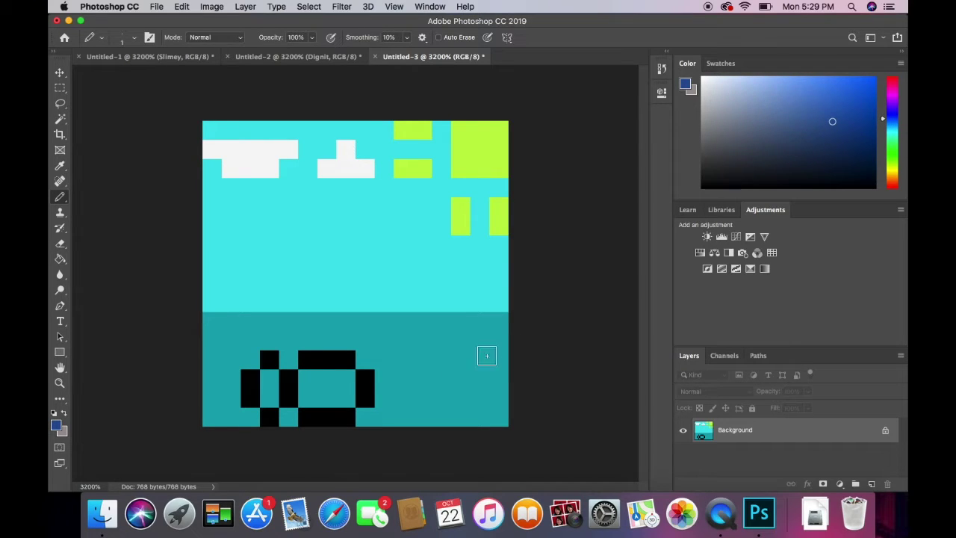
{"action": "mouse_move", "coordinate": [335, 371]}
{"action": "left_mouse_down"}
{"action": "mouse_move", "coordinate": [345, 378]}
{"action": "mouse_move", "coordinate": [315, 383]}
{"action": "mouse_move", "coordinate": [344, 391]}
{"action": "left_mouse_up"}
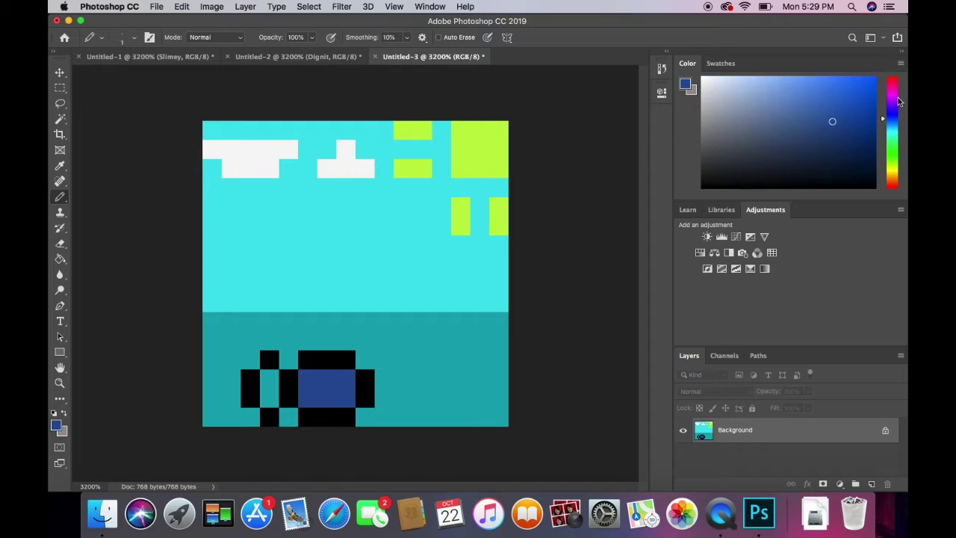
- Fill the fish's two-pixel tail with red and add a one-pixel black eye in the body's upper-right corner
{"action": "left_click", "coordinate": [891, 81]}
{"action": "left_click", "coordinate": [869, 87]}
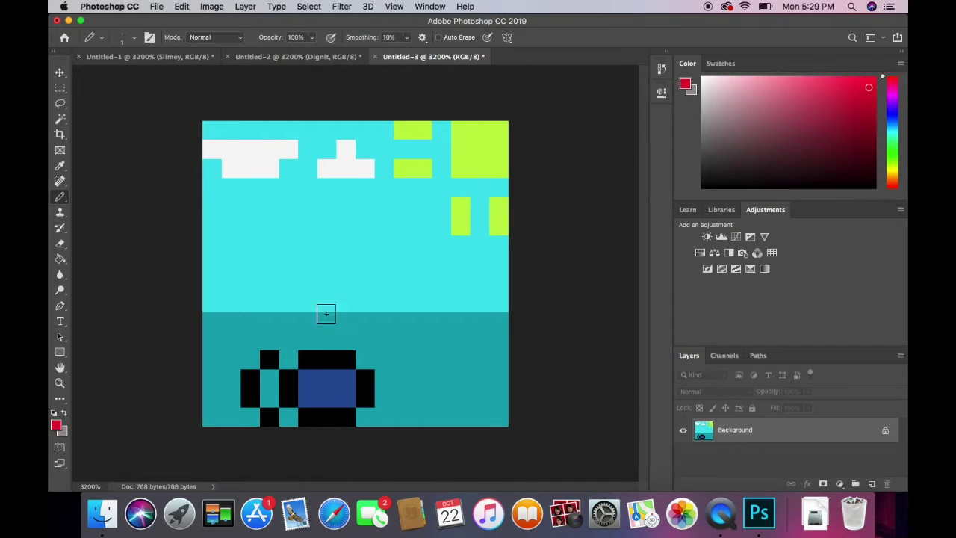
{"action": "left_click_drag", "start_coordinate": [265, 376], "coordinate": [269, 397]}
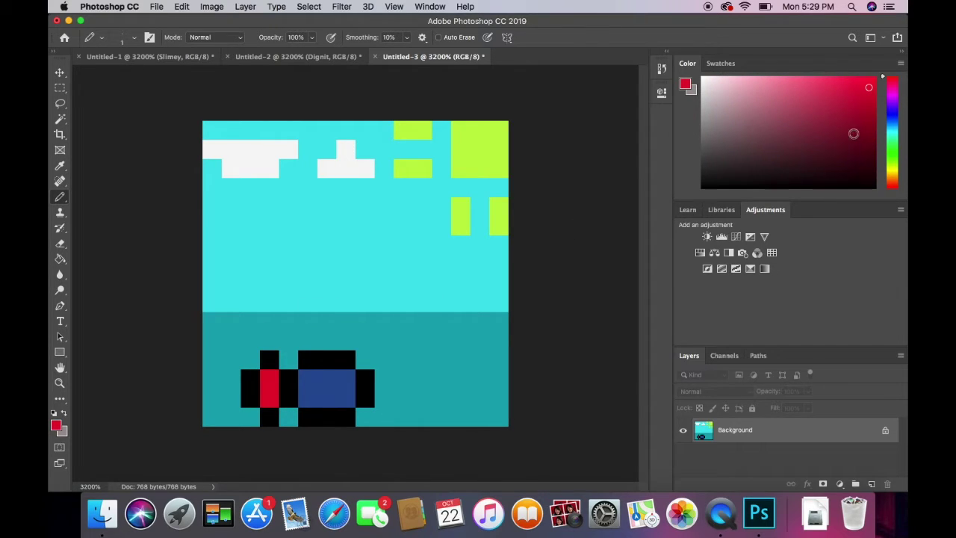
{"action": "left_click_drag", "start_coordinate": [861, 179], "coordinate": [862, 188]}
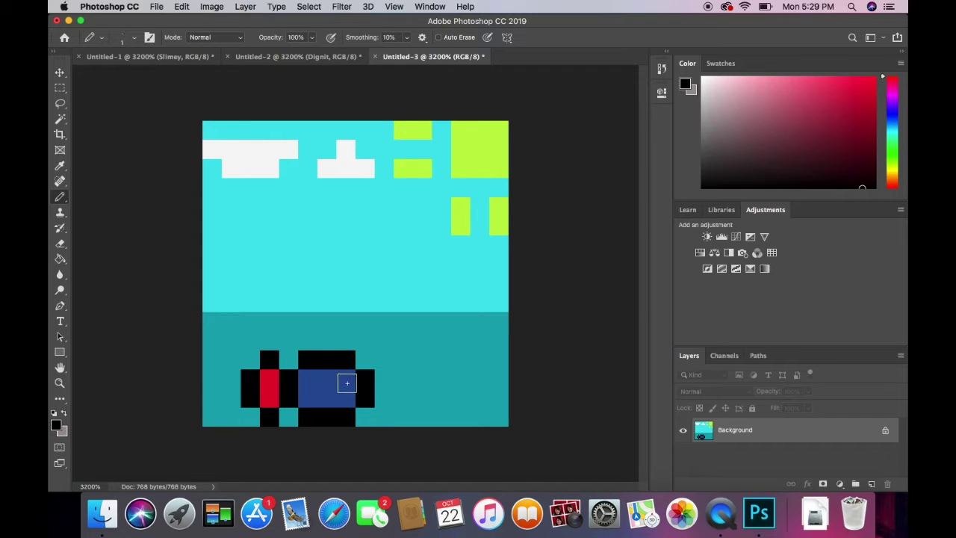
{"action": "left_click", "coordinate": [338, 387]}
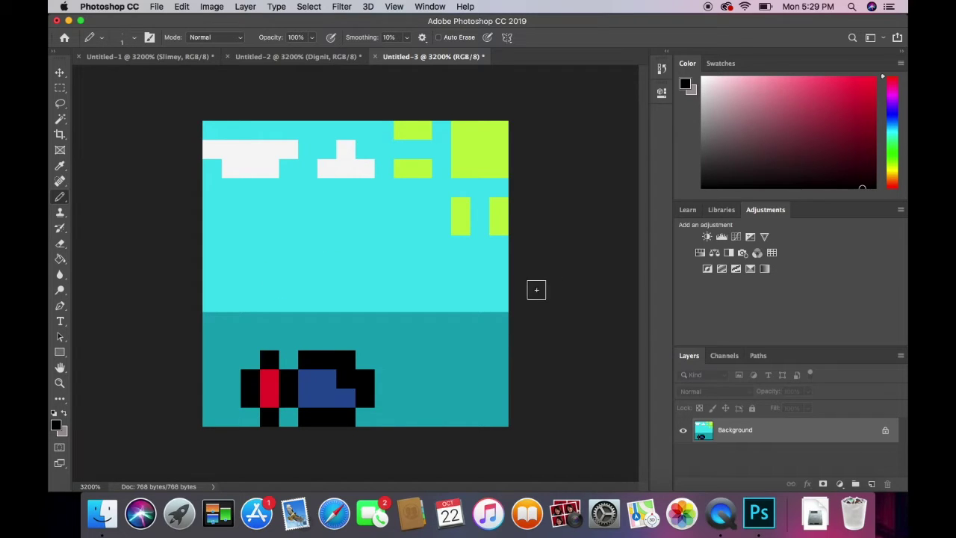
- Paint a six-pixel bright azure-blue ring in the water right of the fish, with two-pixel upper and lower sides
{"action": "left_click", "coordinate": [892, 124]}
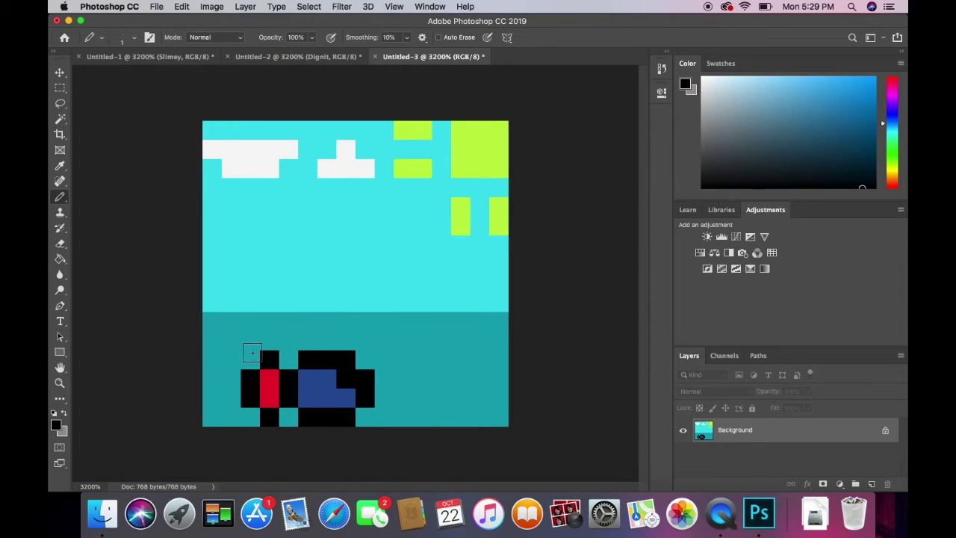
{"action": "left_click", "coordinate": [249, 338]}
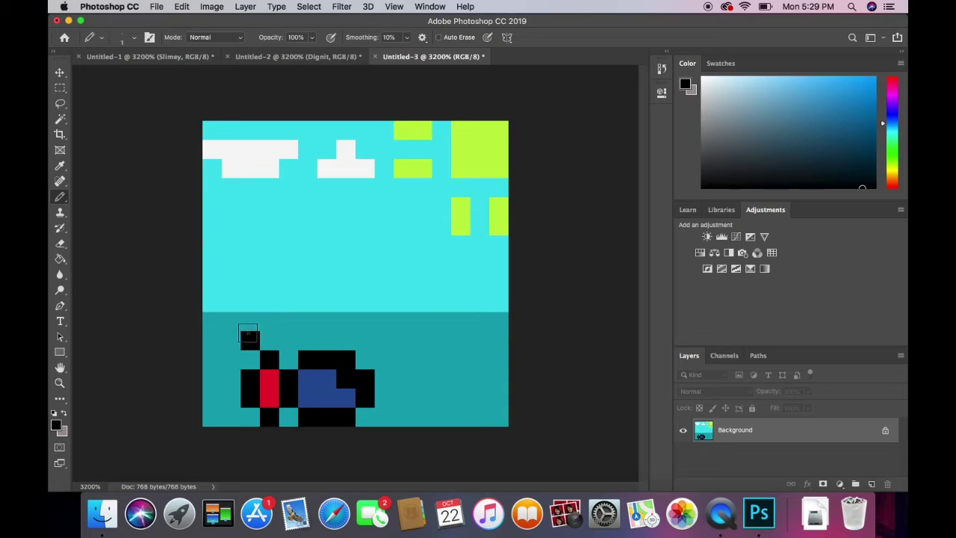
{"action": "mouse_move", "coordinate": [249, 337]}
{"action": "left_mouse_down"}
{"action": "mouse_move", "coordinate": [291, 330]}
{"action": "mouse_move", "coordinate": [448, 347]}
{"action": "left_mouse_up"}
{"action": "key", "text": "super+z"}
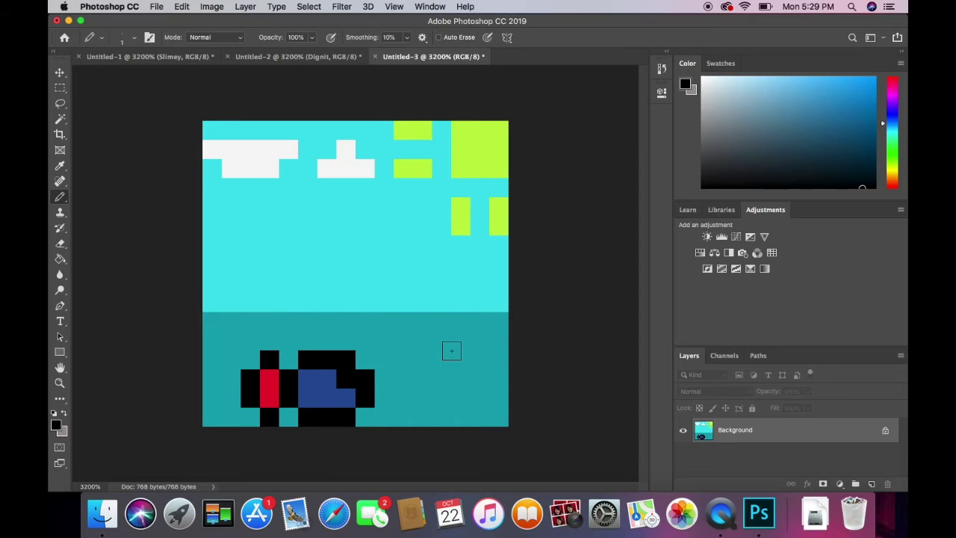
{"action": "left_click", "coordinate": [874, 79]}
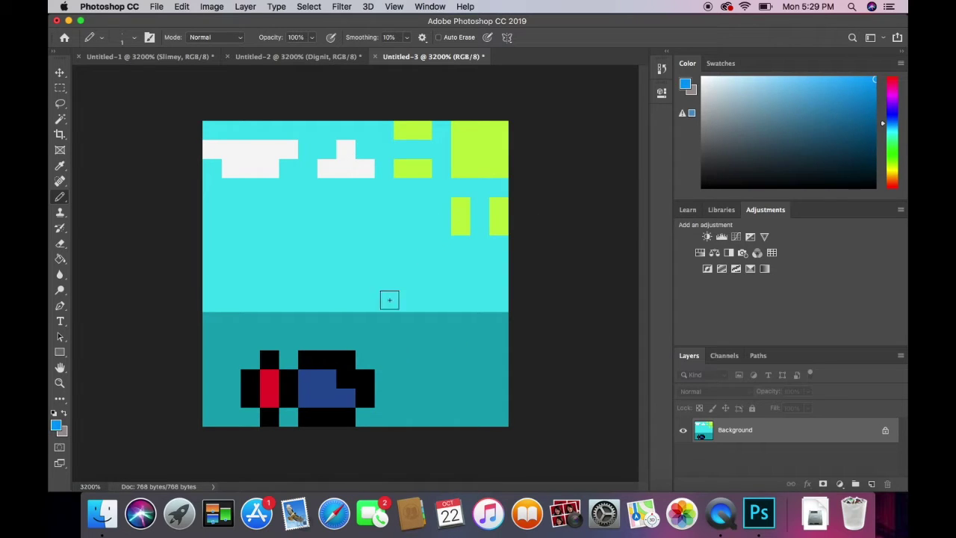
{"action": "left_click", "coordinate": [497, 378]}
{"action": "left_click", "coordinate": [475, 365]}
{"action": "left_click", "coordinate": [455, 361]}
{"action": "left_click", "coordinate": [440, 376]}
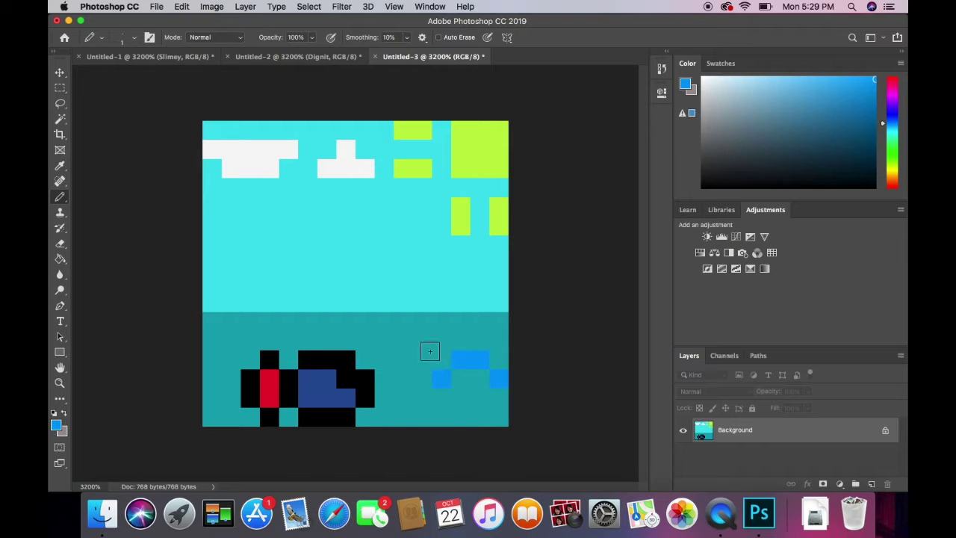
{"action": "left_click", "coordinate": [456, 404]}
{"action": "left_click", "coordinate": [480, 401]}
- Paint two slightly muted blue, five-pixel wave crests with lower end pixels near the water's surface, plus a three-pixel ripple at its lower edge
{"action": "left_click", "coordinate": [211, 342]}
{"action": "mouse_move", "coordinate": [232, 321]}
{"action": "left_mouse_down"}
{"action": "mouse_move", "coordinate": [309, 324]}
{"action": "mouse_move", "coordinate": [327, 335]}
{"action": "left_mouse_up"}
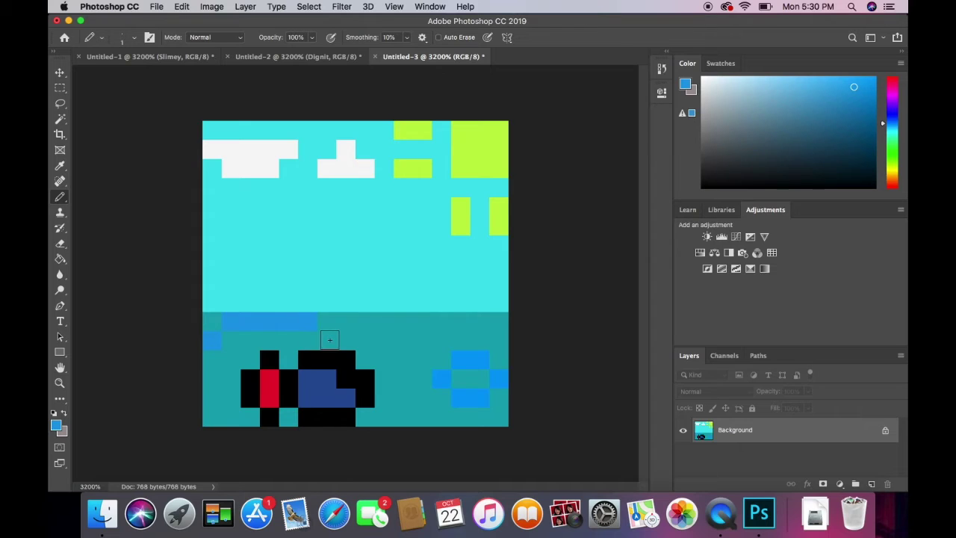
{"action": "left_click", "coordinate": [382, 353]}
{"action": "left_click", "coordinate": [408, 336]}
{"action": "left_click_drag", "start_coordinate": [409, 340], "coordinate": [484, 340]}
{"action": "left_click", "coordinate": [395, 415]}
{"action": "left_click_drag", "start_coordinate": [396, 417], "coordinate": [443, 416]}
- Paint a black bird in the left half of the sky, with two two-pixel wings above a single centre pixel
{"action": "key", "text": "d"}
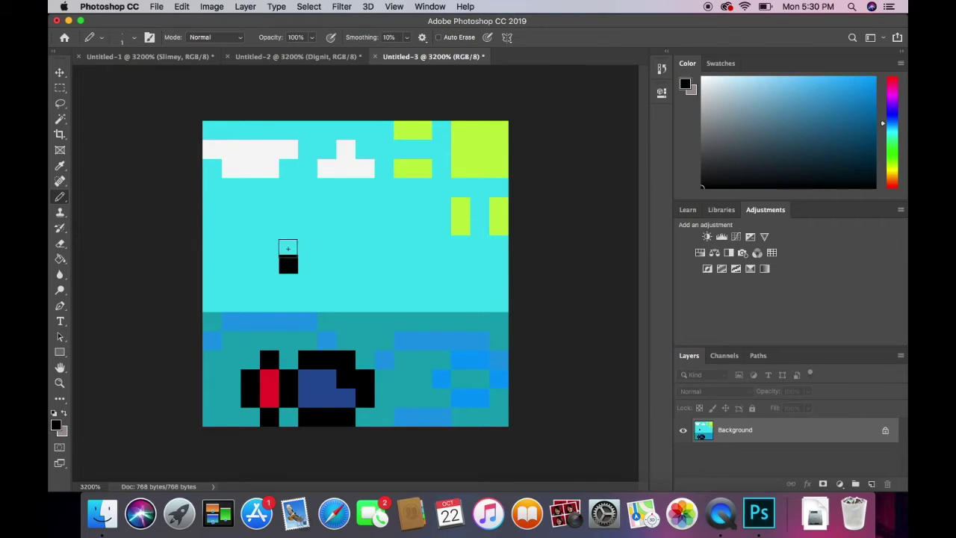
{"action": "left_click_drag", "start_coordinate": [263, 245], "coordinate": [250, 244]}
{"action": "left_click", "coordinate": [328, 245]}
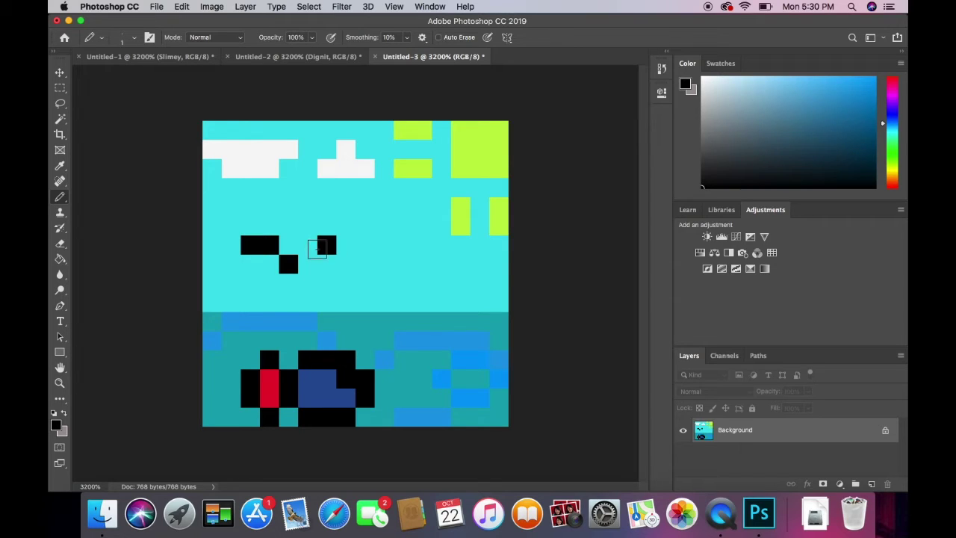
{"action": "left_click", "coordinate": [306, 247]}
- Paint a matching black bird two pixels to the right of the first, with two-pixel wings above a centre pixel
{"action": "left_click", "coordinate": [398, 259]}
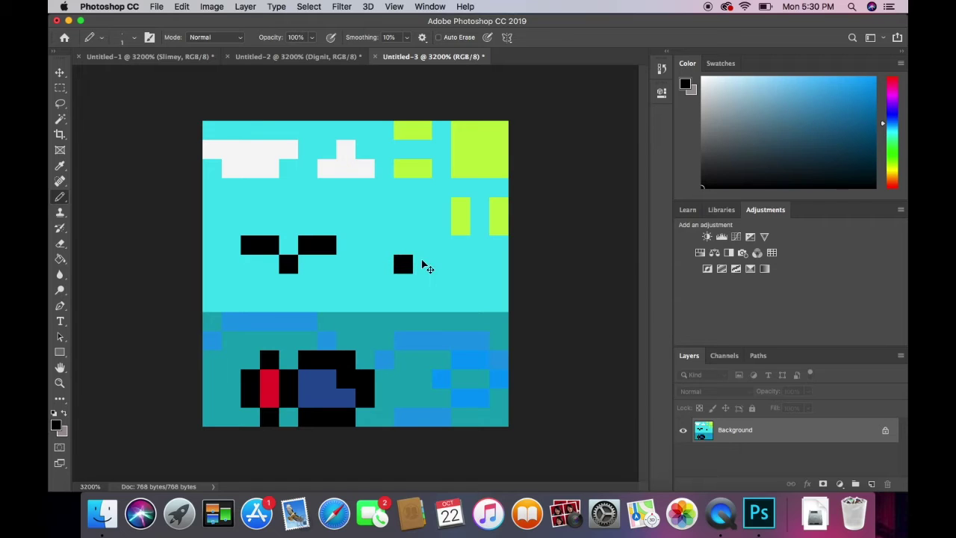
{"action": "key", "text": "super+z"}
{"action": "left_click", "coordinate": [422, 264]}
{"action": "left_click", "coordinate": [403, 245]}
{"action": "left_click", "coordinate": [384, 245]}
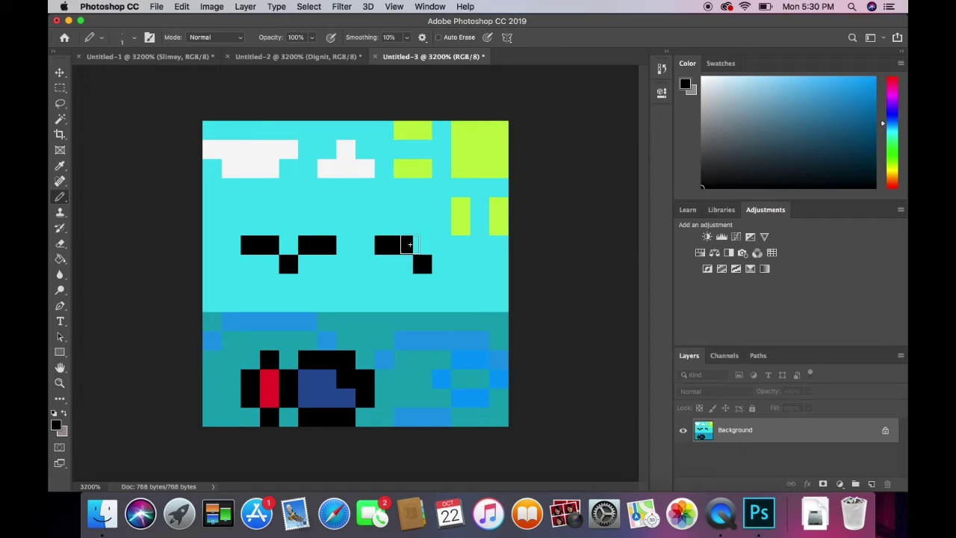
{"action": "left_click", "coordinate": [441, 245]}
{"action": "left_click", "coordinate": [461, 245]}
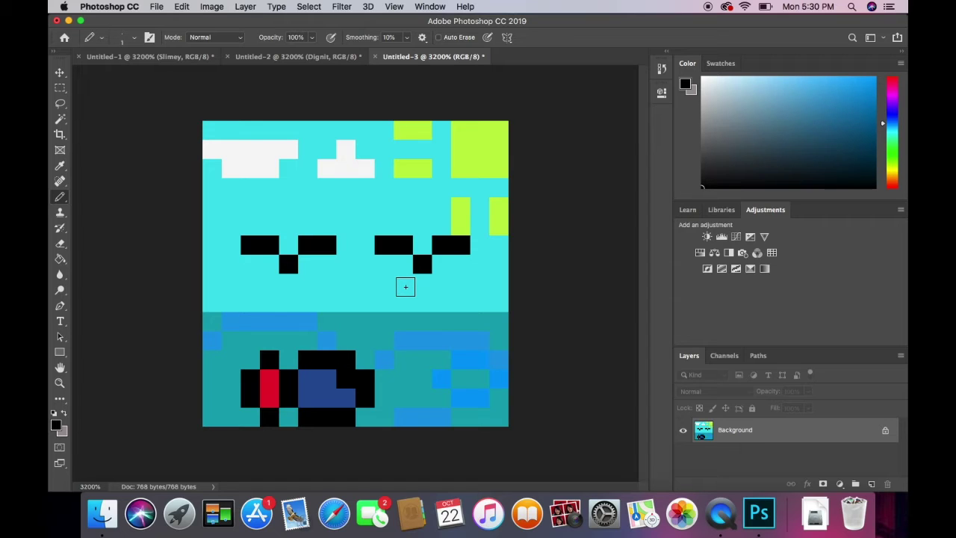
- Compare the finished slime, Dignit and fish pixel-art documents by viewing each in turn
{"action": "left_click", "coordinate": [316, 59]}
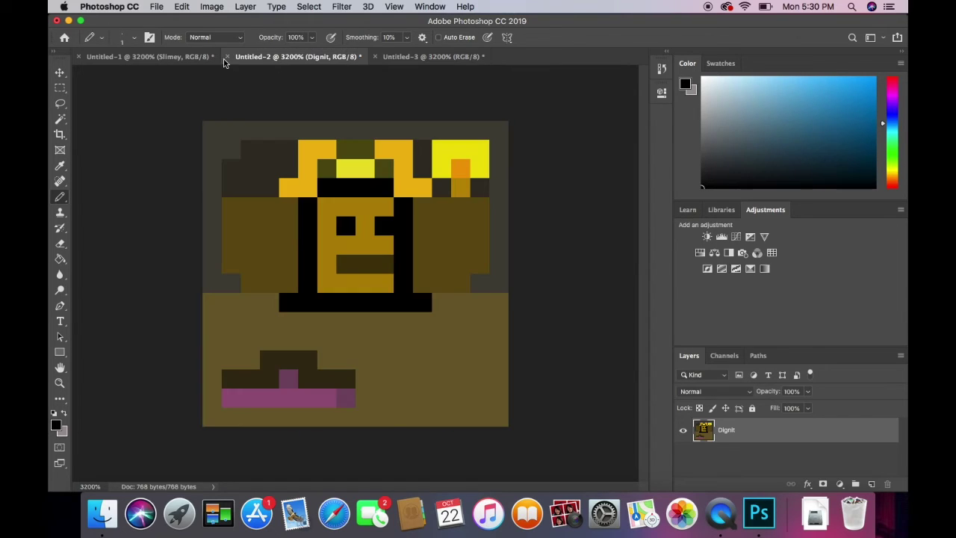
{"action": "left_click", "coordinate": [216, 60]}
{"action": "left_click", "coordinate": [341, 64]}
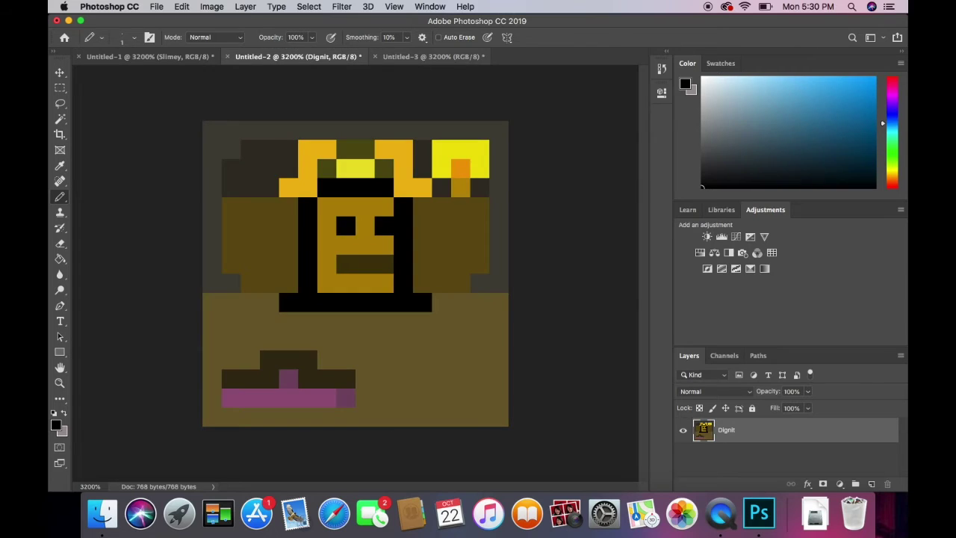
{"action": "left_click", "coordinate": [409, 60]}
{"action": "left_click", "coordinate": [295, 60]}
{"action": "left_click", "coordinate": [127, 58]}
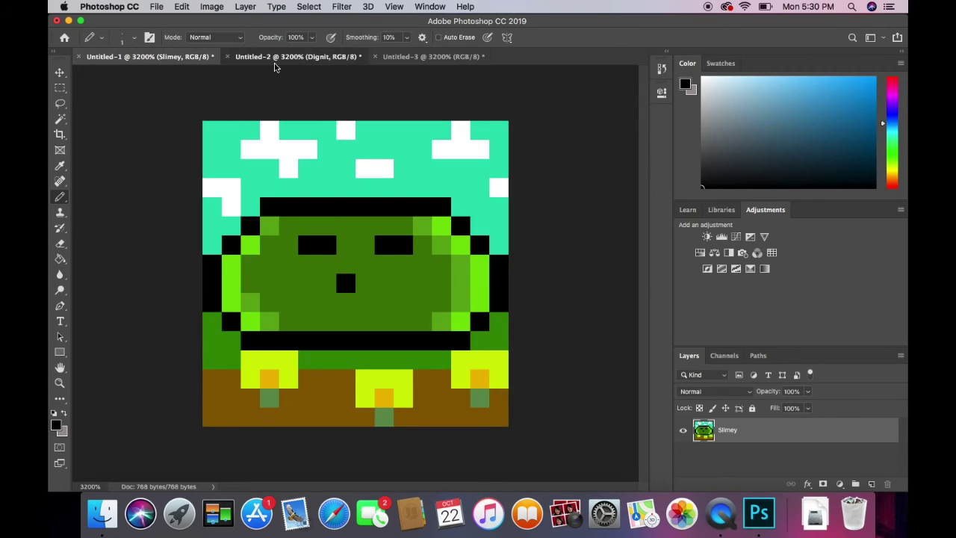
{"action": "left_click", "coordinate": [274, 67]}
{"action": "left_click", "coordinate": [391, 66]}
{"action": "left_click", "coordinate": [316, 67]}
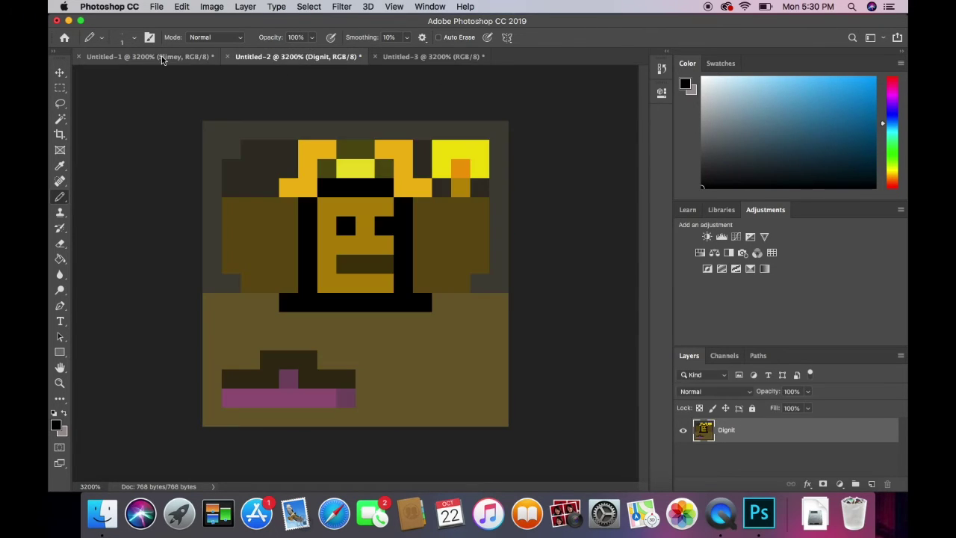
{"action": "left_click", "coordinate": [162, 60]}
{"action": "left_click", "coordinate": [273, 60]}
{"action": "left_click", "coordinate": [443, 62]}
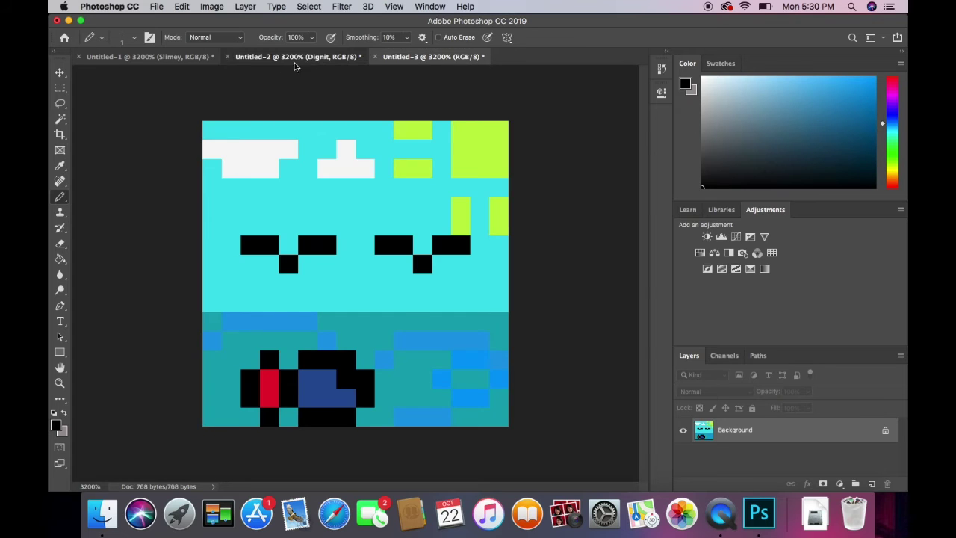
{"action": "left_click", "coordinate": [295, 62]}
{"action": "left_click", "coordinate": [191, 58]}
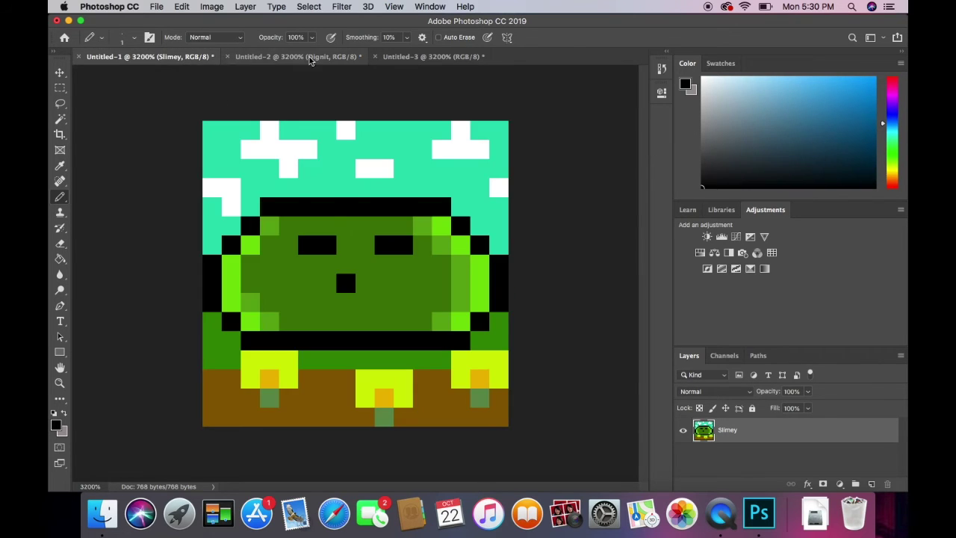
{"action": "left_click", "coordinate": [310, 61]}
{"action": "left_click", "coordinate": [423, 60]}
{"action": "left_click", "coordinate": [157, 57]}
{"action": "left_click", "coordinate": [295, 63]}
{"action": "left_click", "coordinate": [433, 58]}
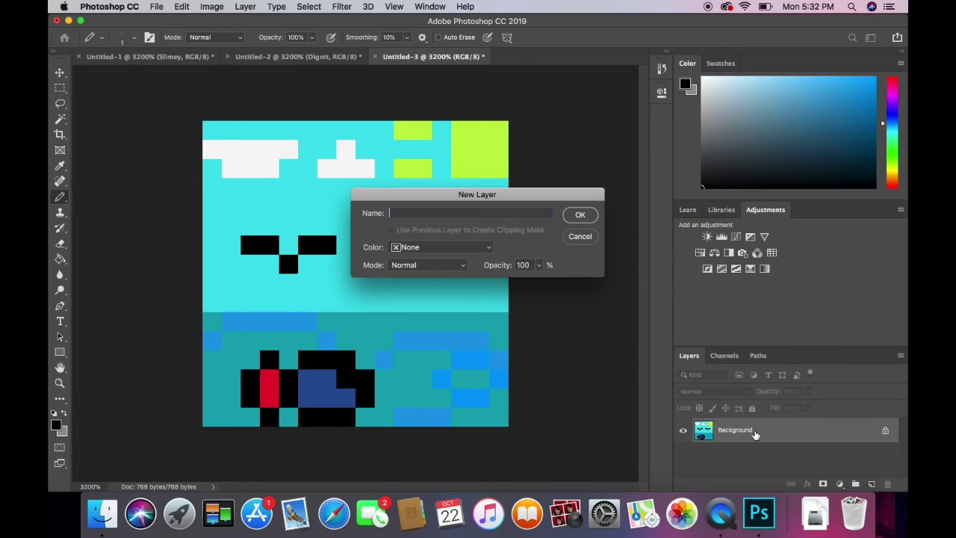
- Convert the fish document's Background into a regular layer named Fishy
{"action": "type", "text": "Fishy"}
{"action": "left_click", "coordinate": [579, 222]}
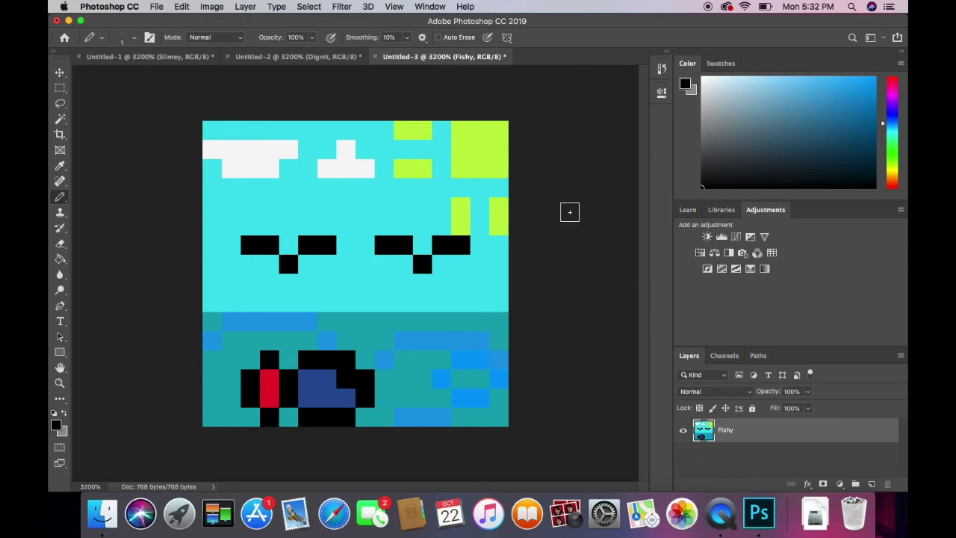
- Close the document window and save the fish document to Downloads as Monster 3#.psd in Photoshop format with maximized compatibility
{"action": "left_click", "coordinate": [56, 21]}
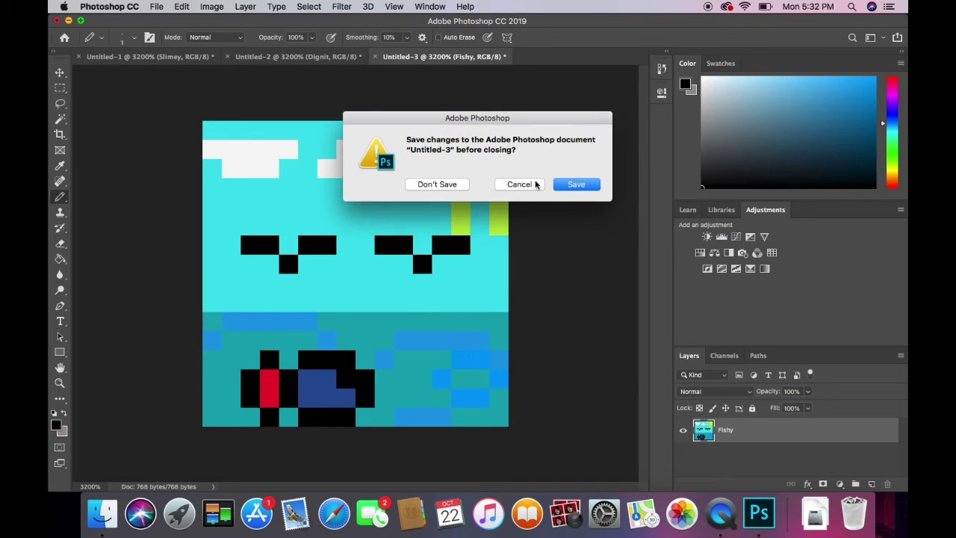
{"action": "left_click", "coordinate": [576, 184]}
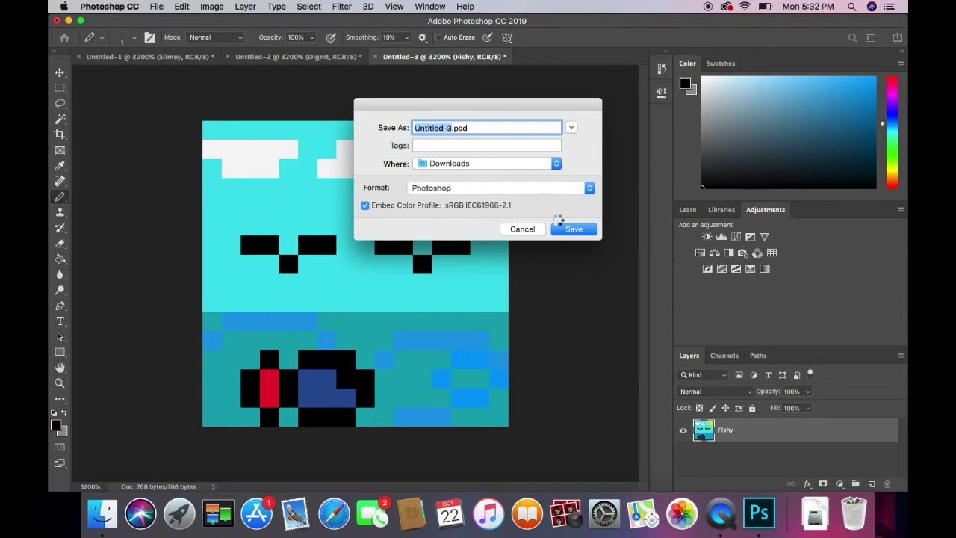
{"action": "type", "text": "Monster"}
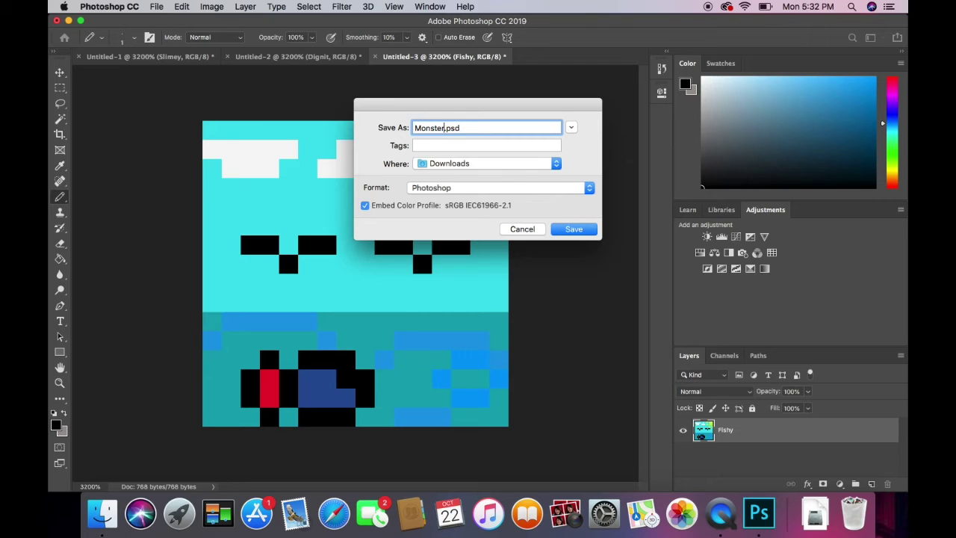
{"action": "type", "text": " #"}
{"action": "key", "text": "BackSpace"}
{"action": "type", "text": "3"}
{"action": "type", "text": "4"}
{"action": "left_click", "coordinate": [574, 230]}
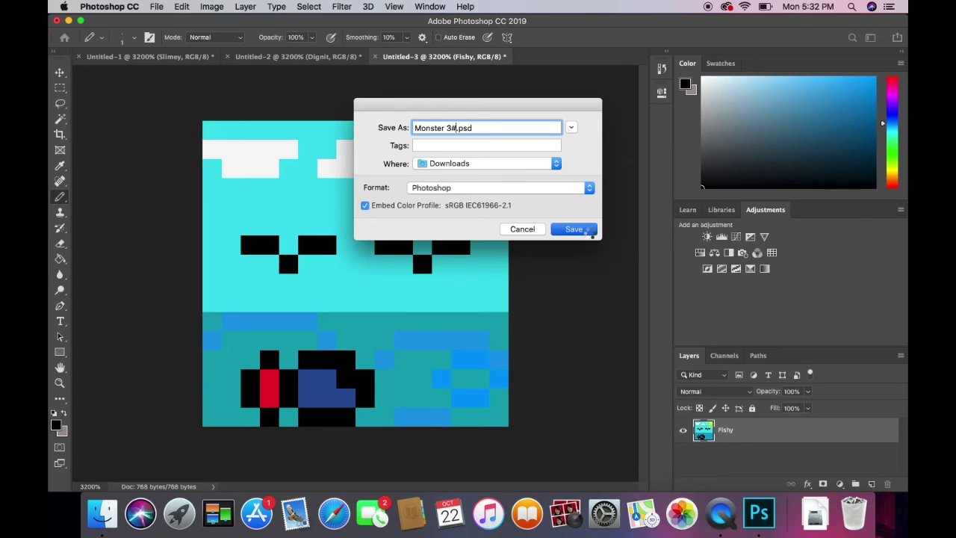
{"action": "left_click", "coordinate": [623, 201]}
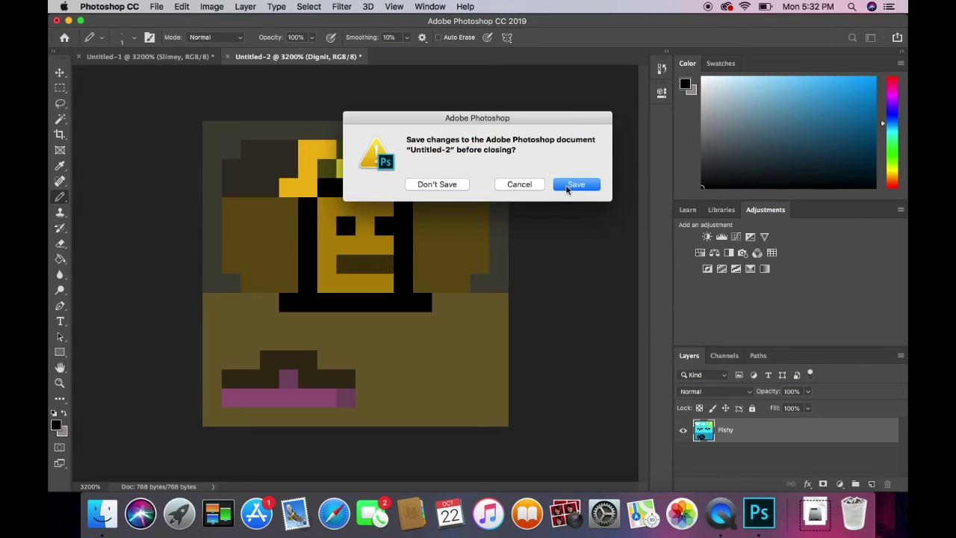
- Save the closing Dignit document to Downloads as Monster #2.psd in Photoshop format, keeping Maximize Compatibility on
{"action": "left_click", "coordinate": [575, 184]}
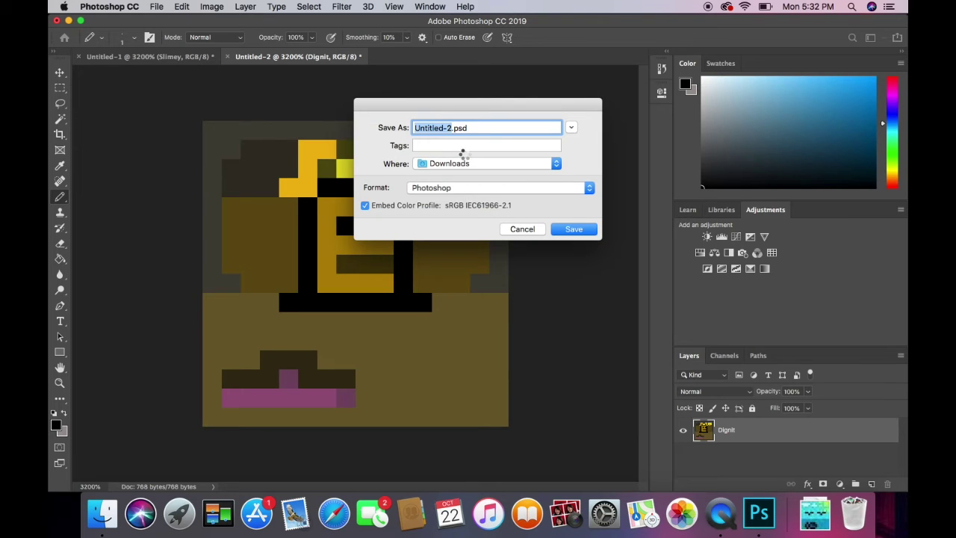
{"action": "type", "text": "Monster "}
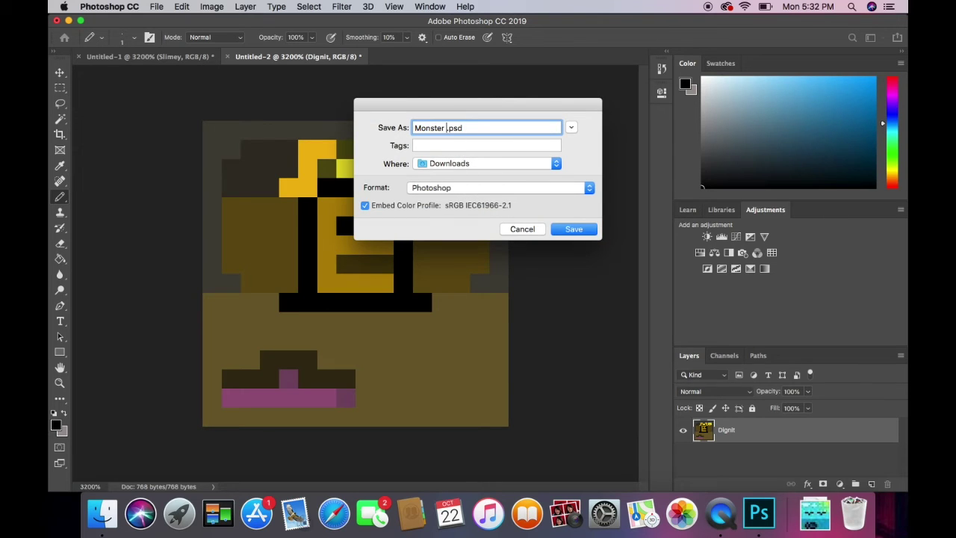
{"action": "type", "text": "#2"}
{"action": "left_click", "coordinate": [578, 230]}
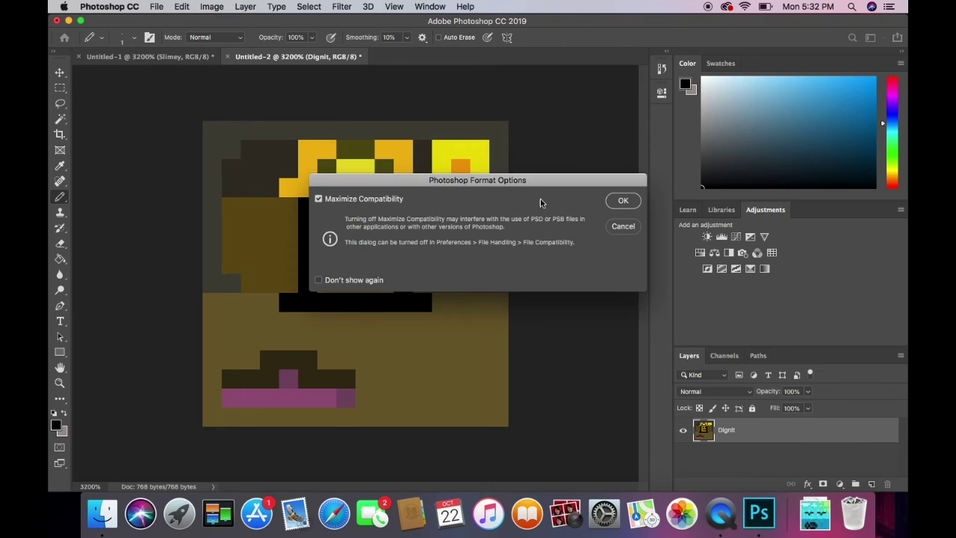
{"action": "left_click", "coordinate": [623, 202]}
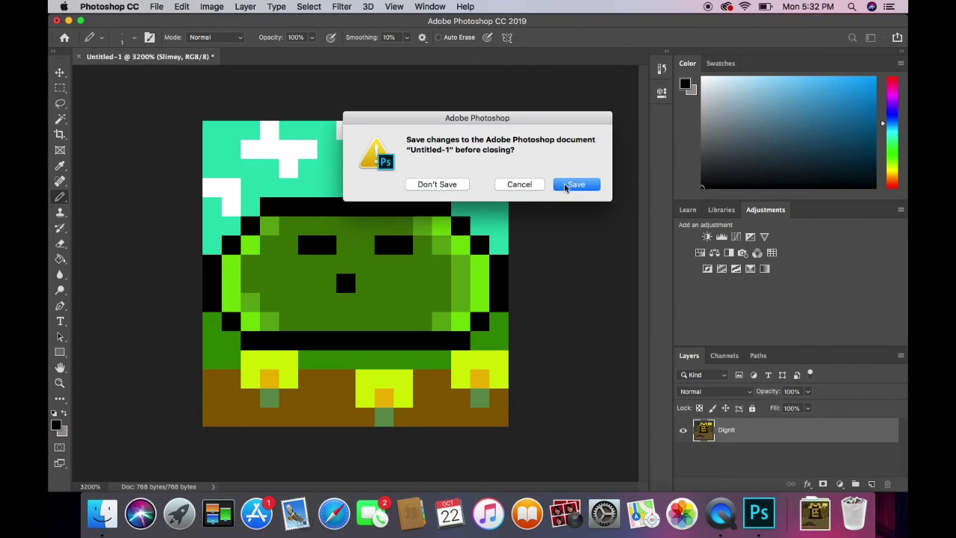
- Save the closing slime document to Downloads as Monster 1#.psd in Photoshop format, keeping Maximize Compatibility on
{"action": "left_click", "coordinate": [573, 187]}
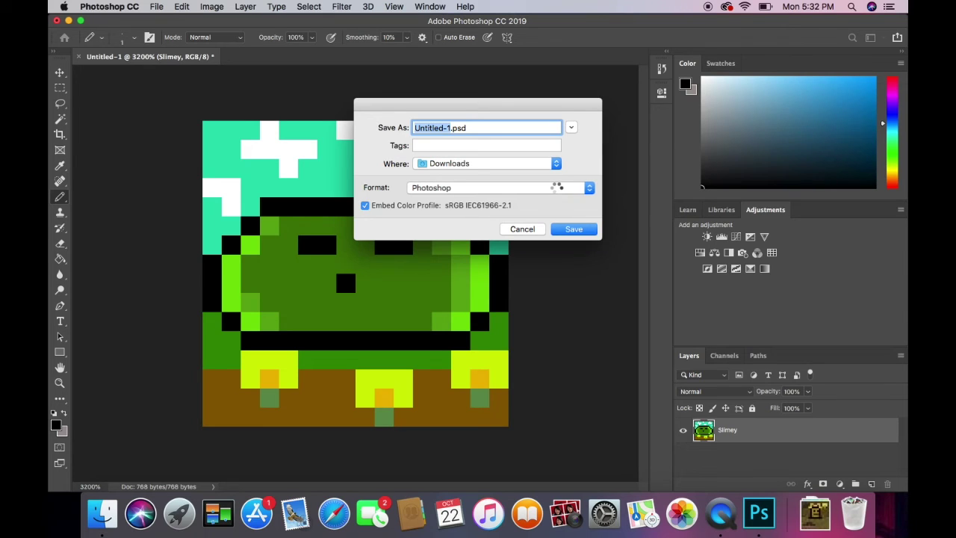
{"action": "type", "text": "Monster "}
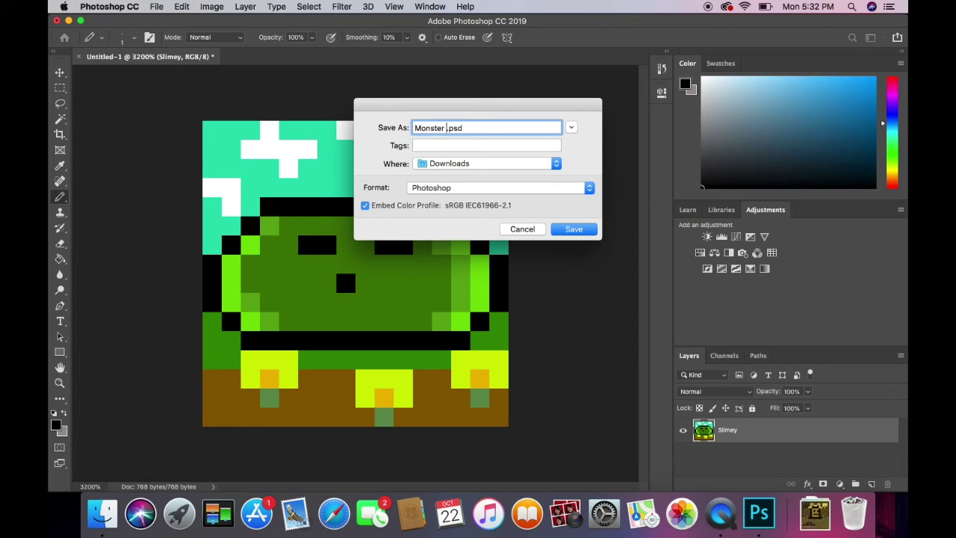
{"action": "type", "text": "1#"}
{"action": "left_click", "coordinate": [580, 230]}
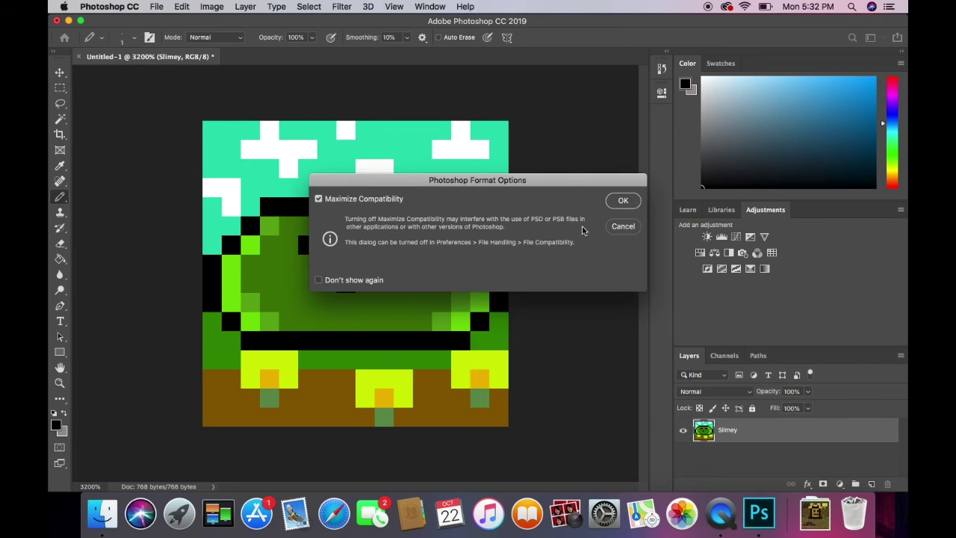
{"action": "left_click", "coordinate": [622, 200]}
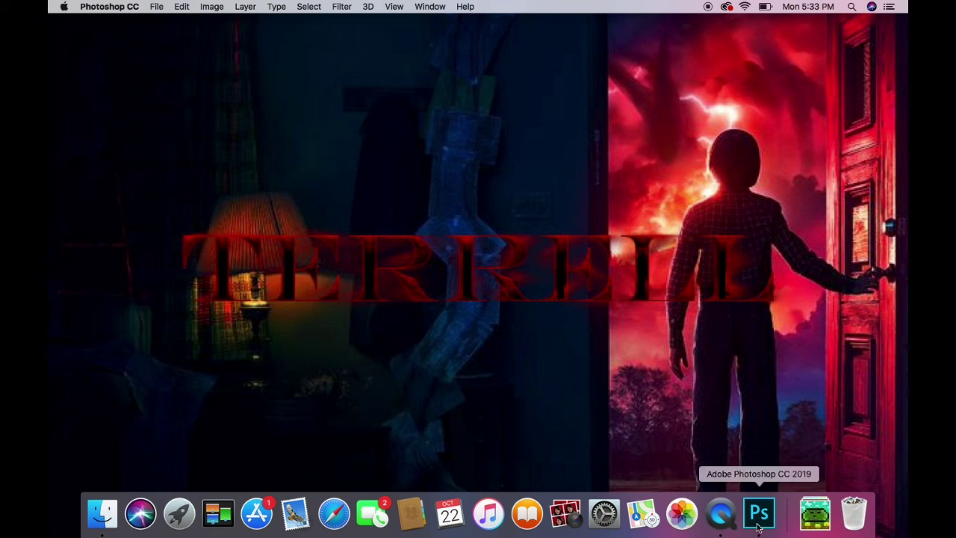
{"action": "right_click", "coordinate": [721, 514]}
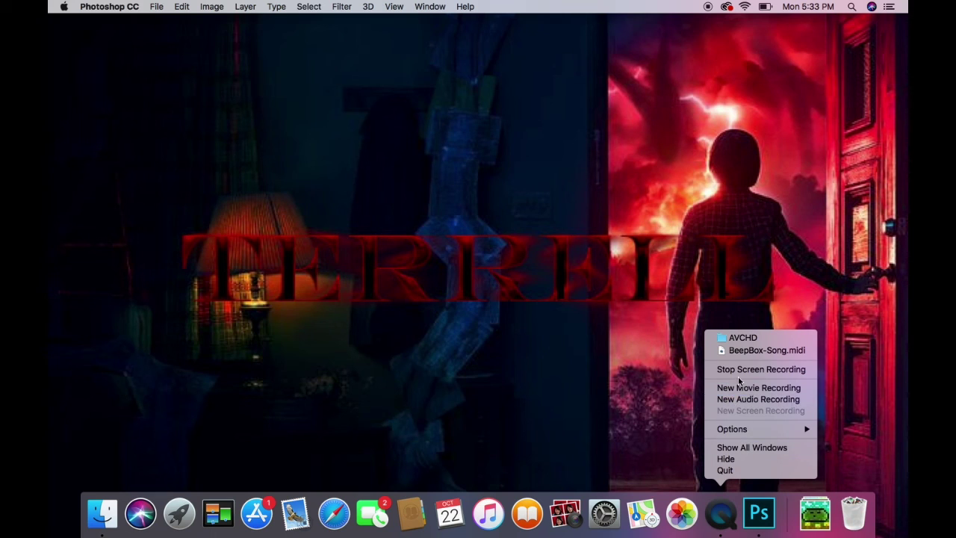